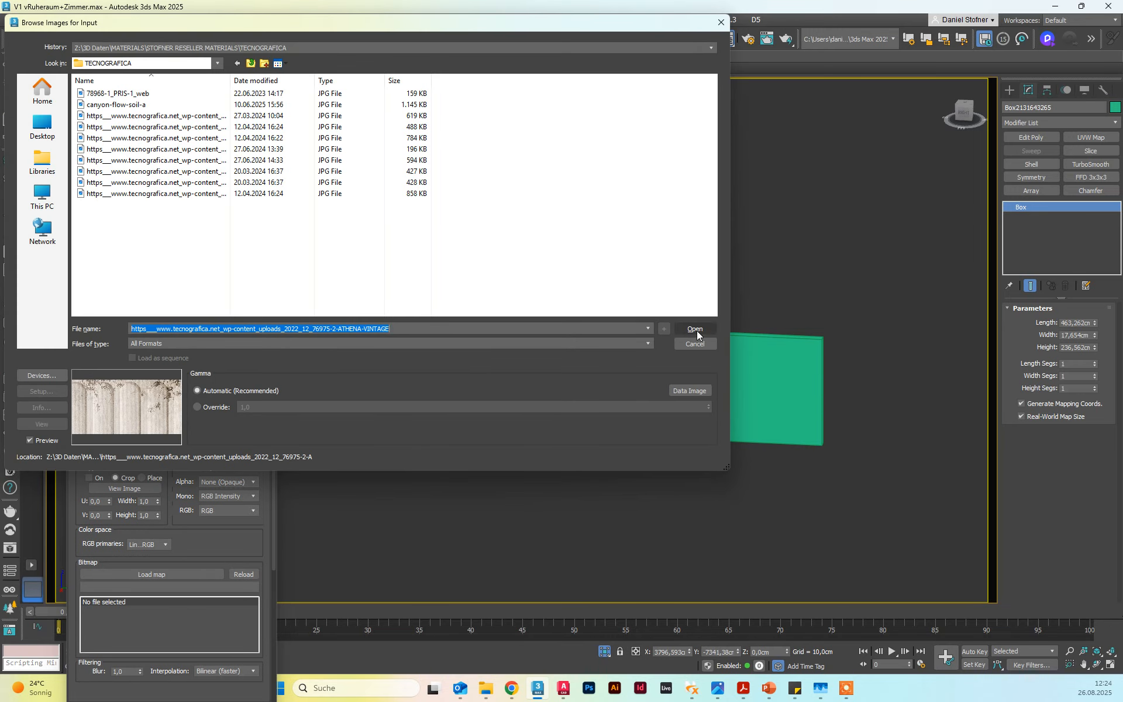
# Load the 76975-2-ATHENA-VINTAGE image as the base color bitmap and assign the material to the box without Real-World Map Size
pyautogui.click(696, 329)
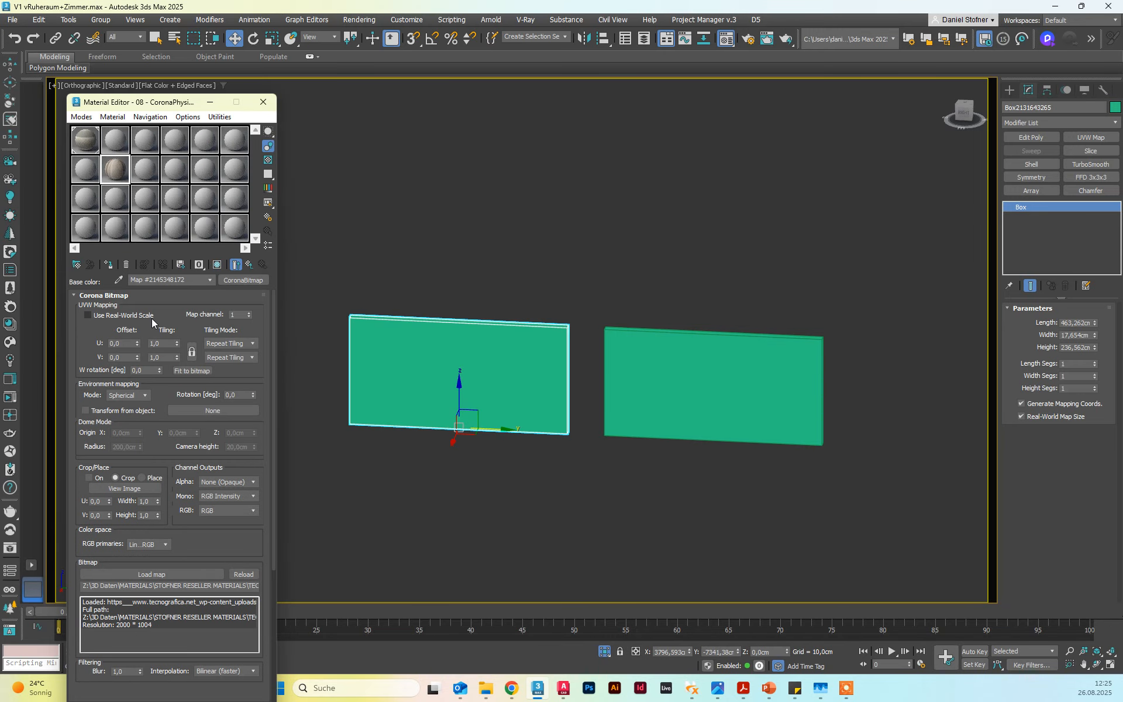
pyautogui.click(647, 343)
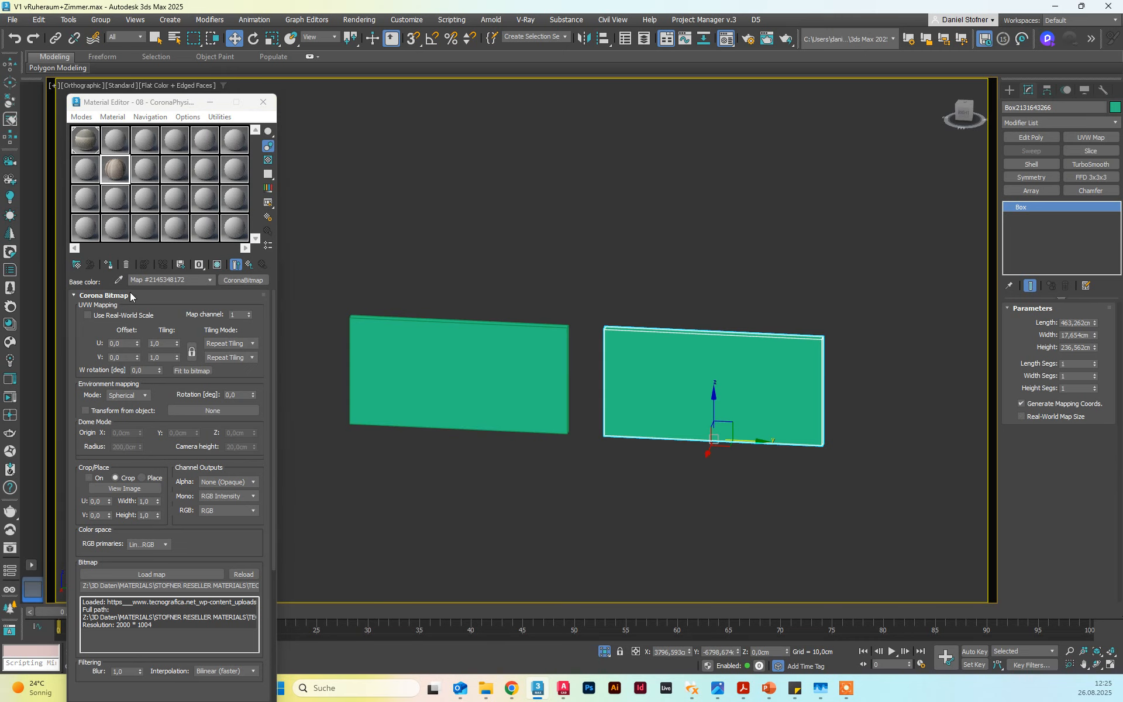
pyautogui.click(112, 265)
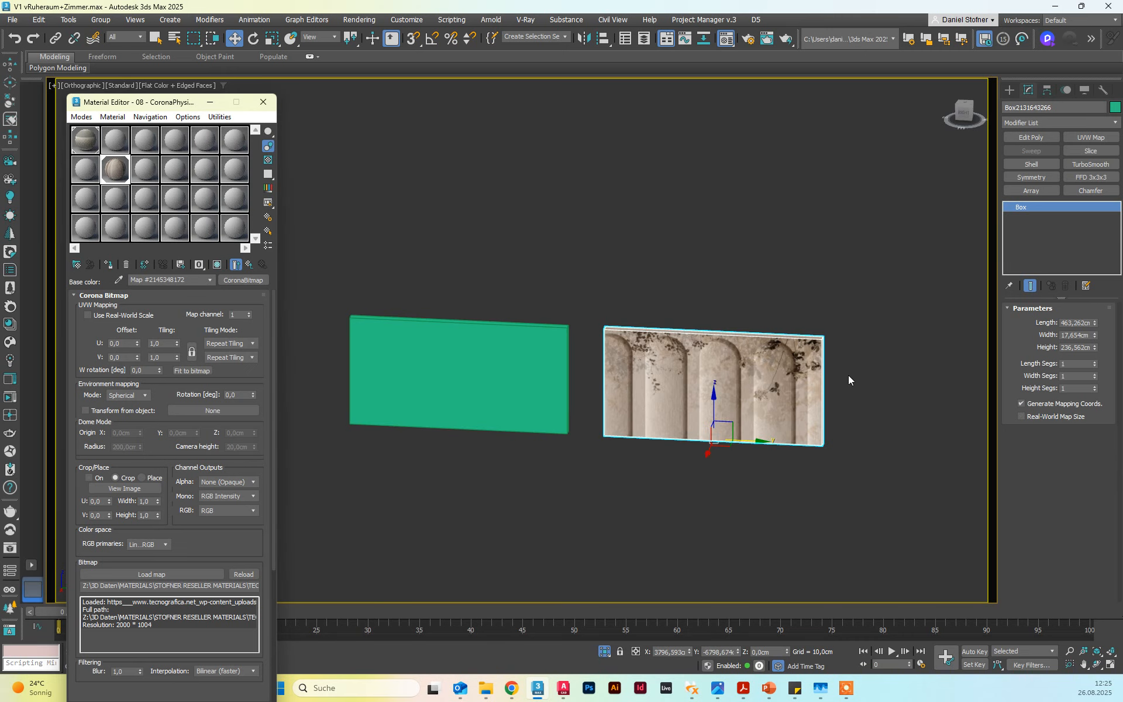
# Try Use Real-World Scale at 300 × 300 cm on the assigned material's bitmap with the untextured box selected, and undo it
pyautogui.click(385, 348)
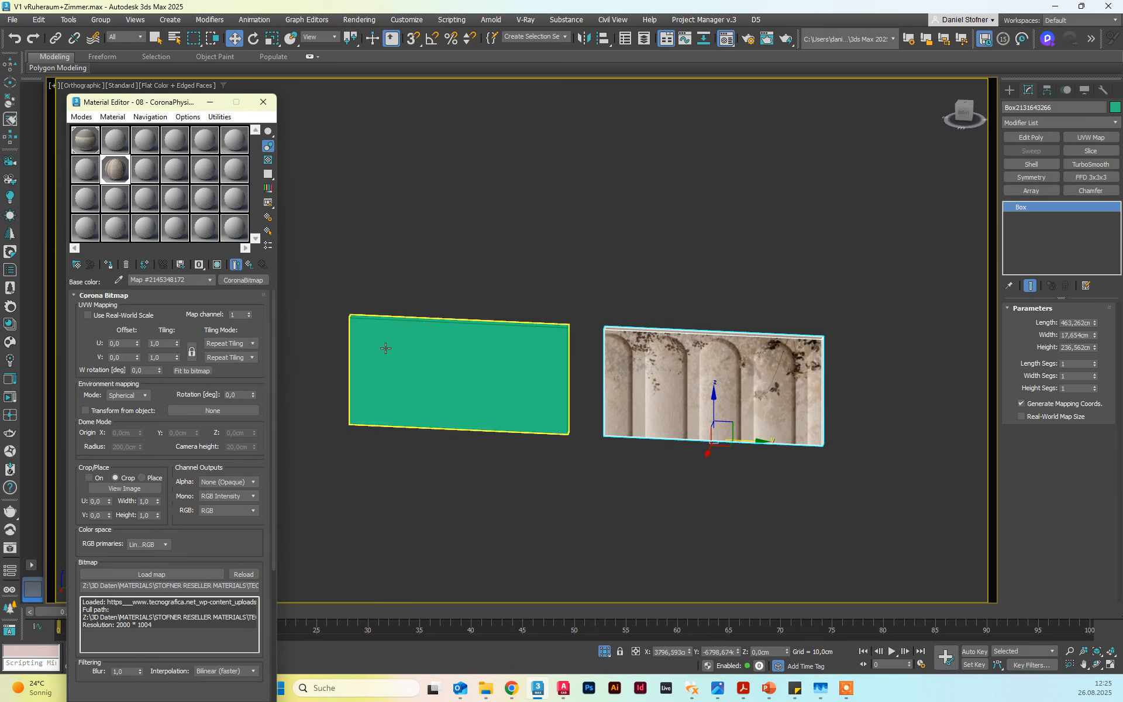
pyautogui.click(124, 316)
pyautogui.doubleClick(164, 344)
pyautogui.write('300')
pyautogui.press('Tab')
pyautogui.write('300')
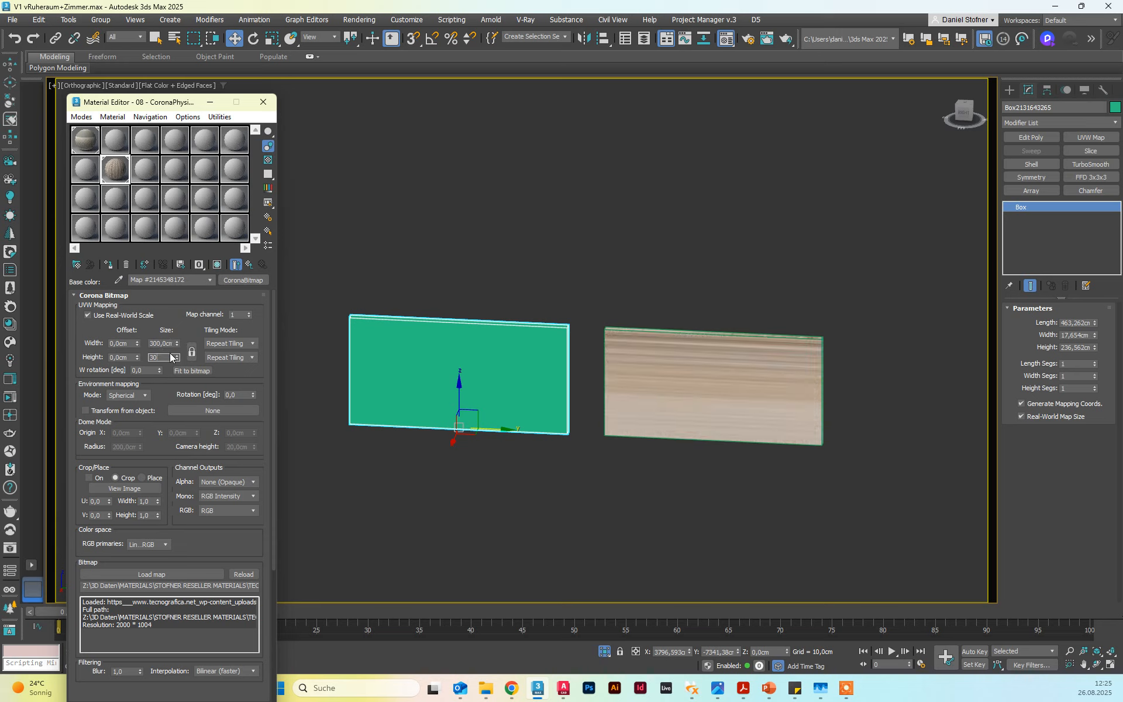
pyautogui.middleClick(437, 276)
pyautogui.hotkey('ctrl', 'z')
pyautogui.hotkey('ctrl', 'z')
pyautogui.hotkey('ctrl', 'z')
# Copy the material to the neighbouring sample slot and set its base color bitmap to real-world scale at 300 × 300 cm
pyautogui.moveTo(115, 166); pyautogui.dragTo(145, 169)
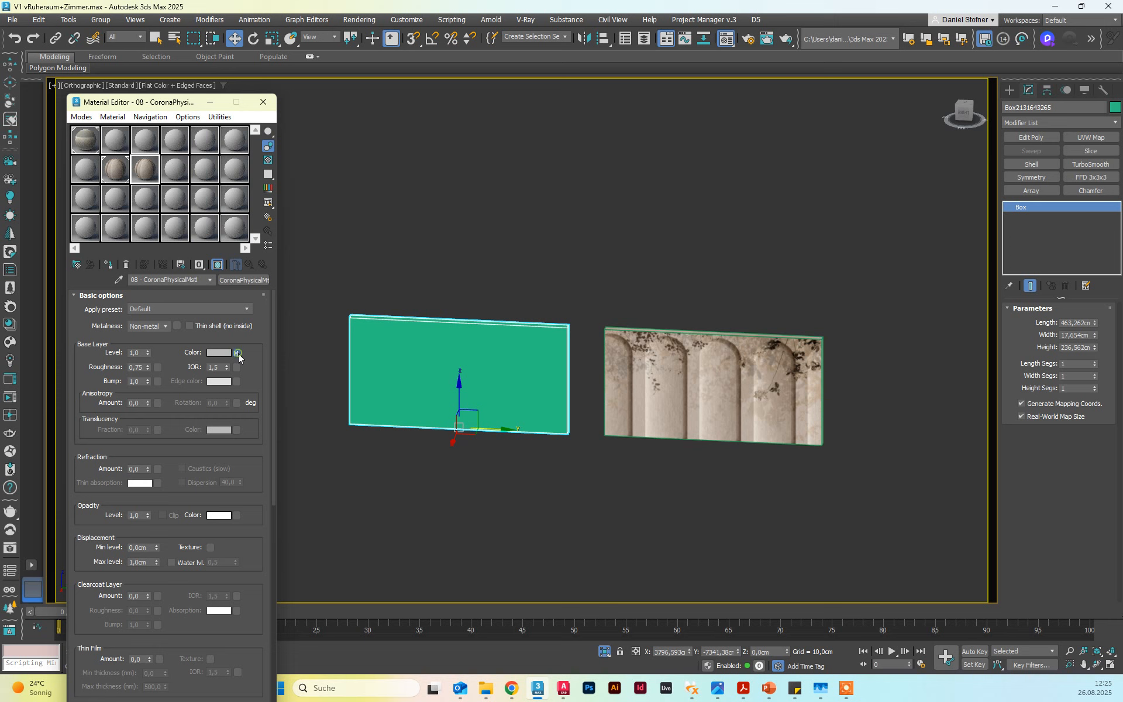
pyautogui.click(238, 352)
pyautogui.click(105, 316)
pyautogui.doubleClick(159, 344)
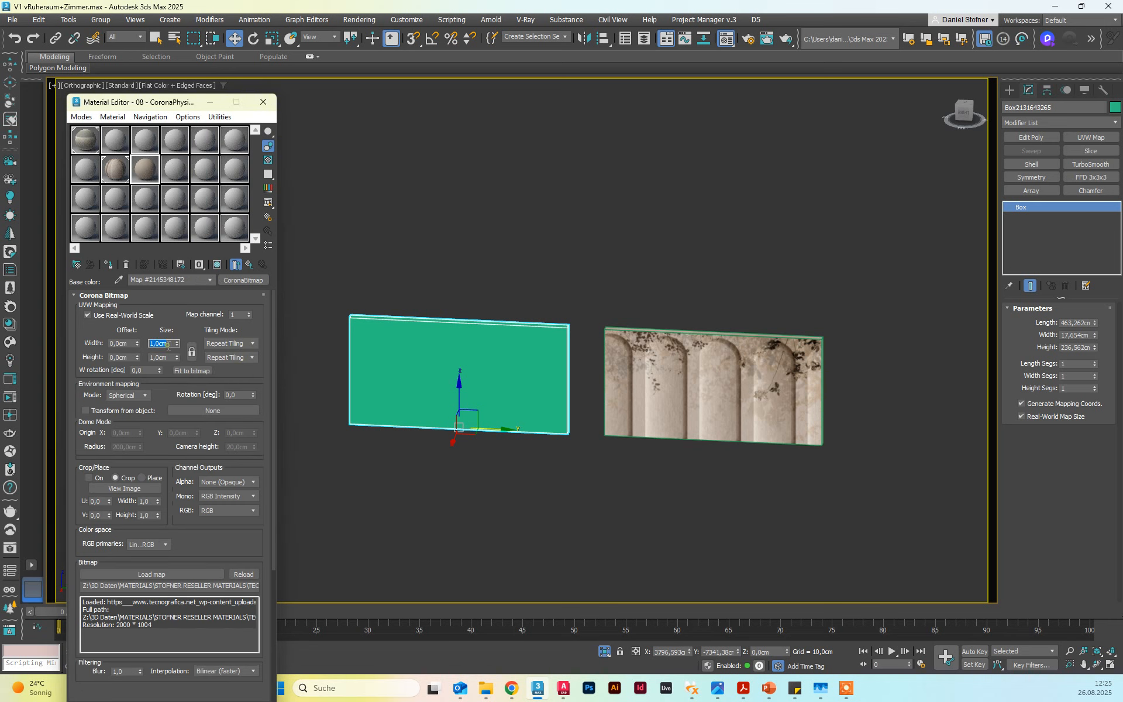
pyautogui.write('300')
pyautogui.press('Return')
# Assign the copied material to the untextured box and adjust the bitmap's real-world height through 260 and 250 to 240 cm
pyautogui.click(108, 265)
pyautogui.scroll(2, 533, 358)
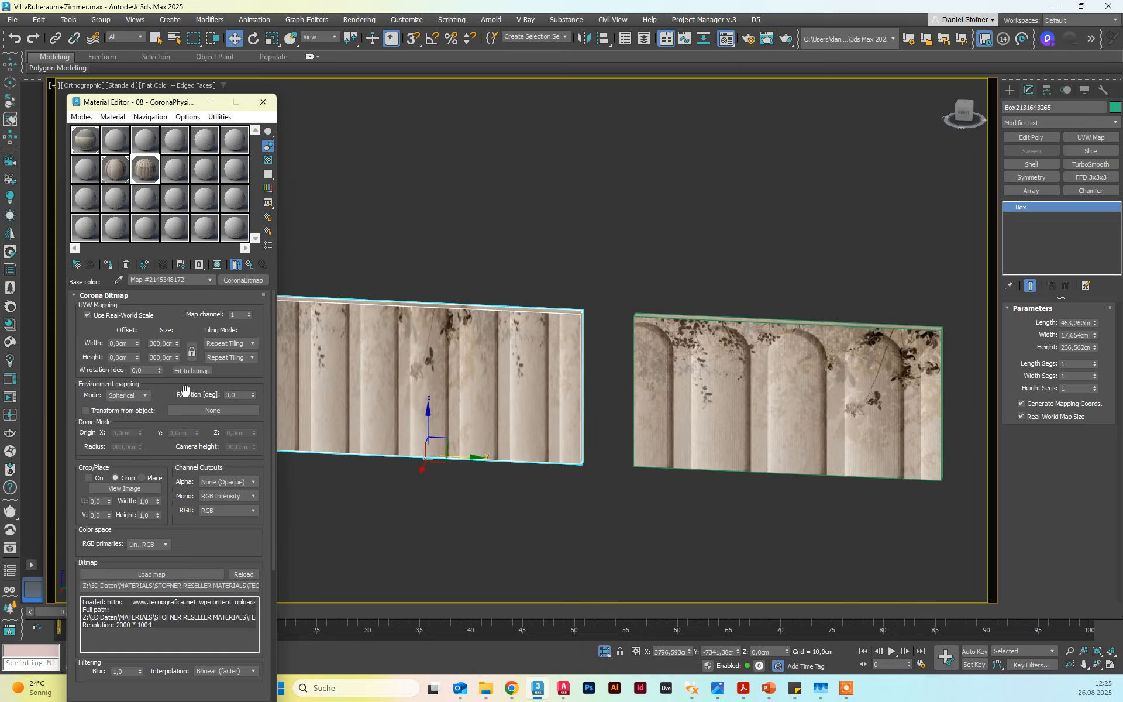
pyautogui.doubleClick(160, 358)
pyautogui.write('260')
pyautogui.press('Return')
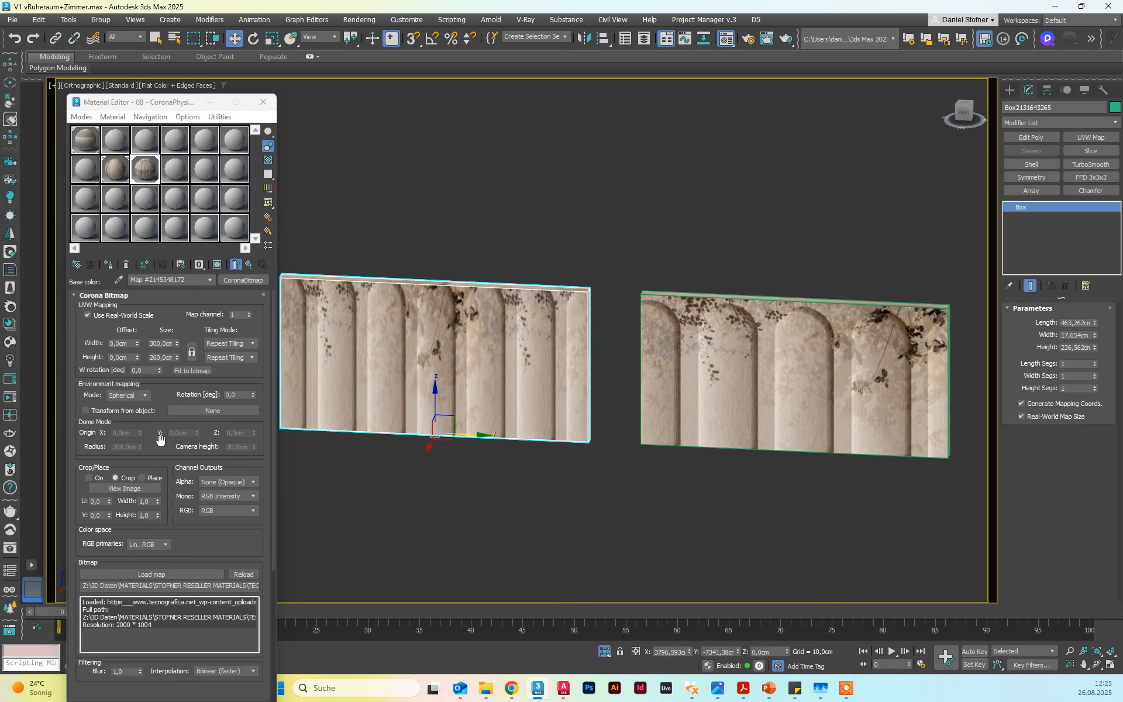
pyautogui.click(159, 358)
pyautogui.write('2')
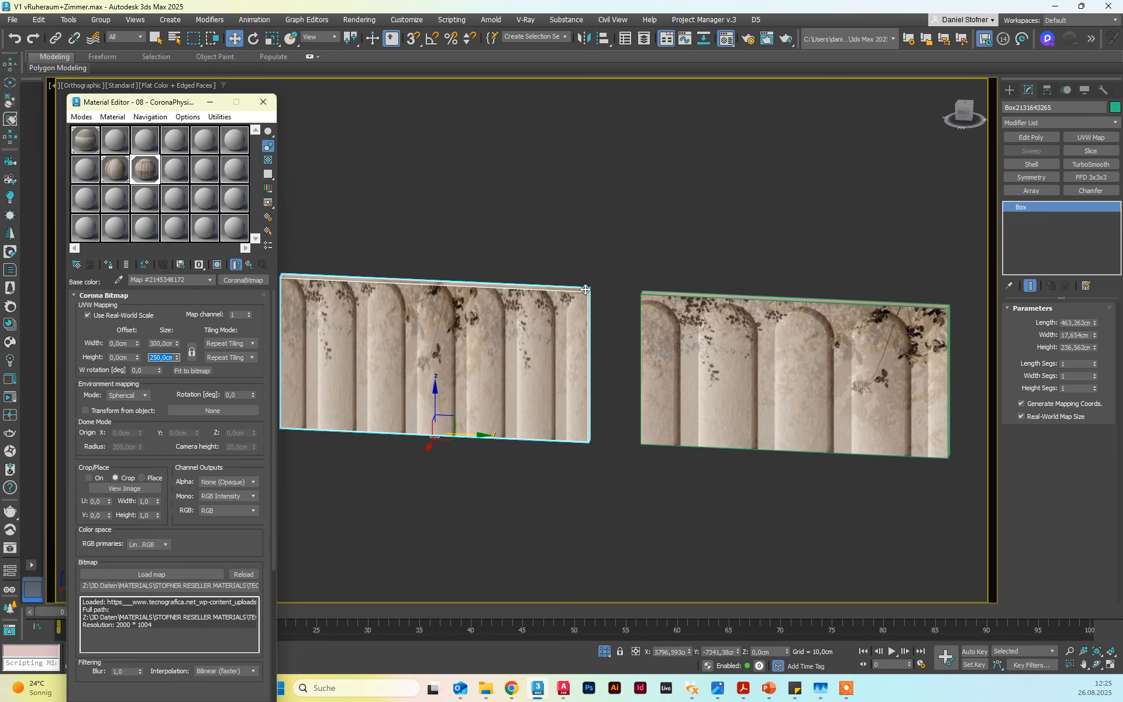
pyautogui.write('240')
pyautogui.press('Return')
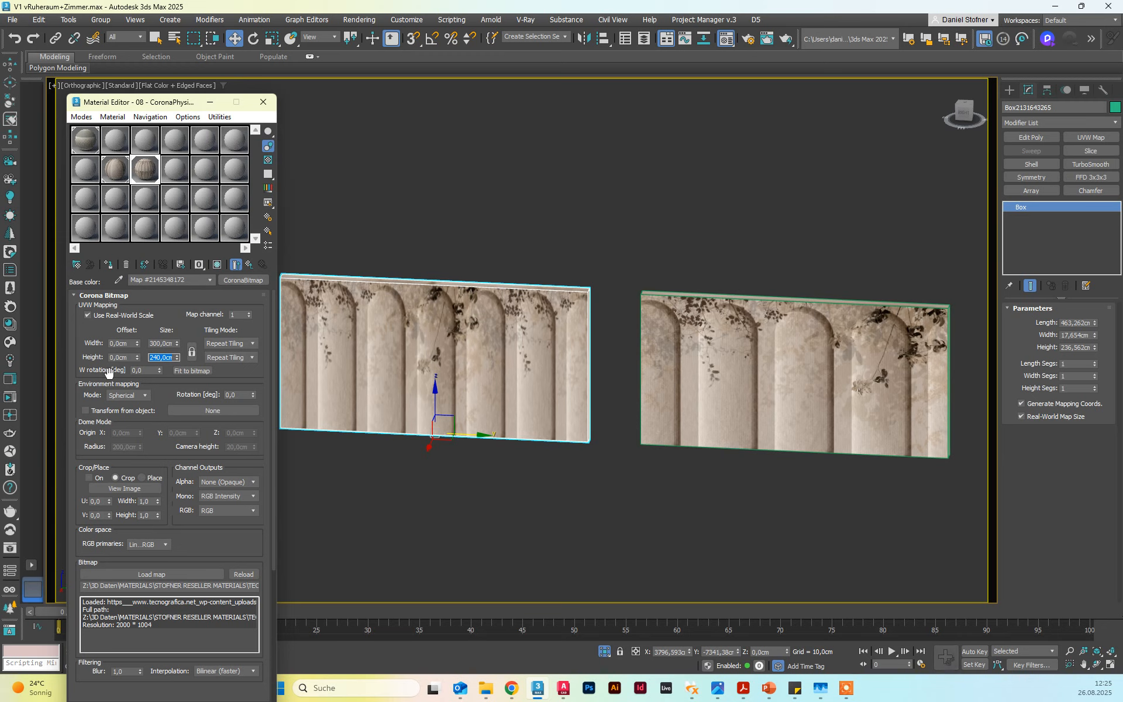
pyautogui.scroll(-4, 720, 324)
pyautogui.scroll(4, 721, 324)
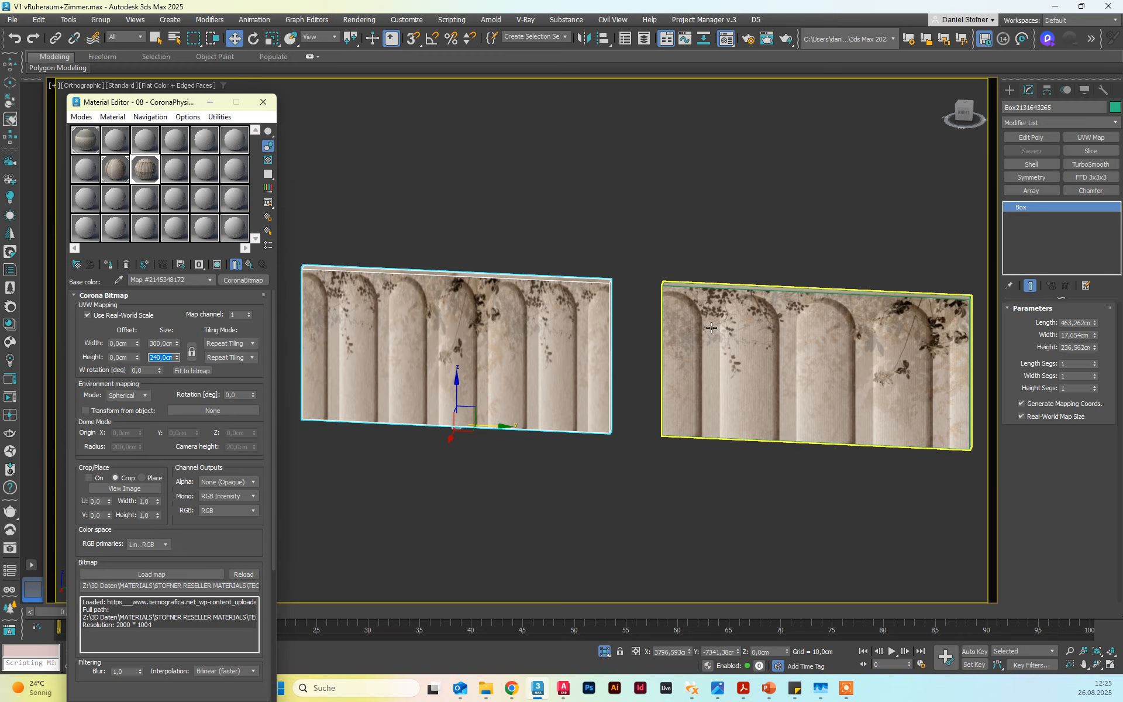
# Adjust the bitmap's real-world width through 450 to 460 cm
pyautogui.doubleClick(165, 344)
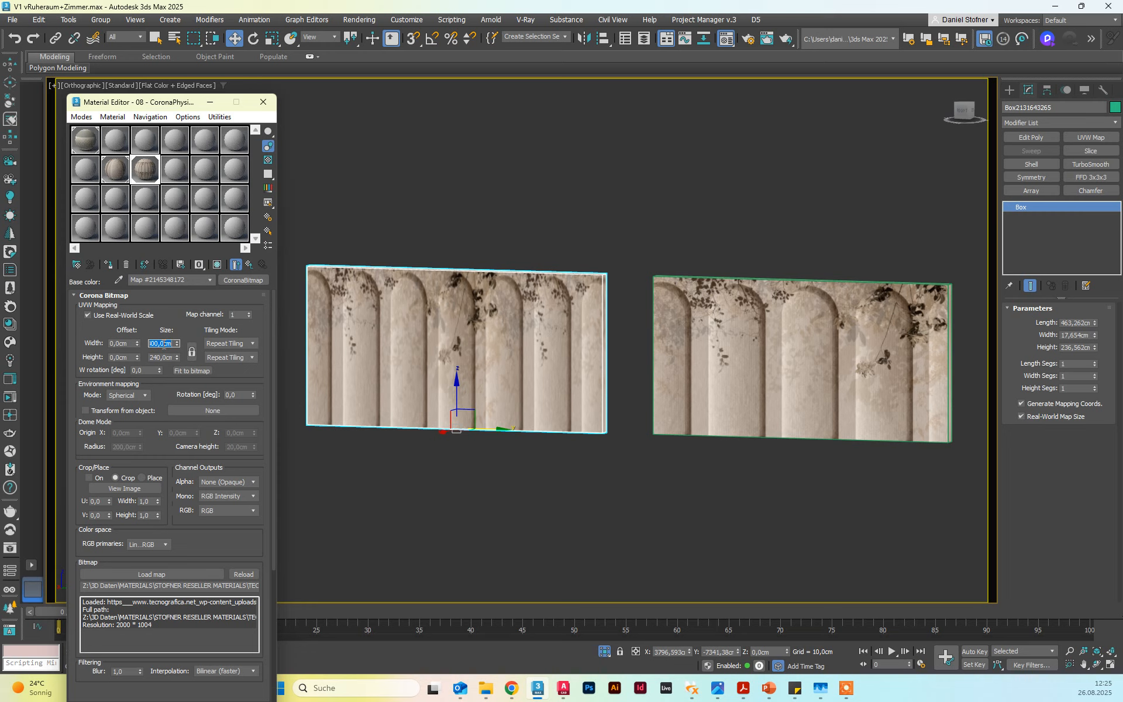
pyautogui.press('Return')
pyautogui.moveTo(562, 331); pyautogui.dragTo(579, 366, button='middle')
pyautogui.doubleClick(161, 342)
pyautogui.write('450')
pyautogui.press('Return')
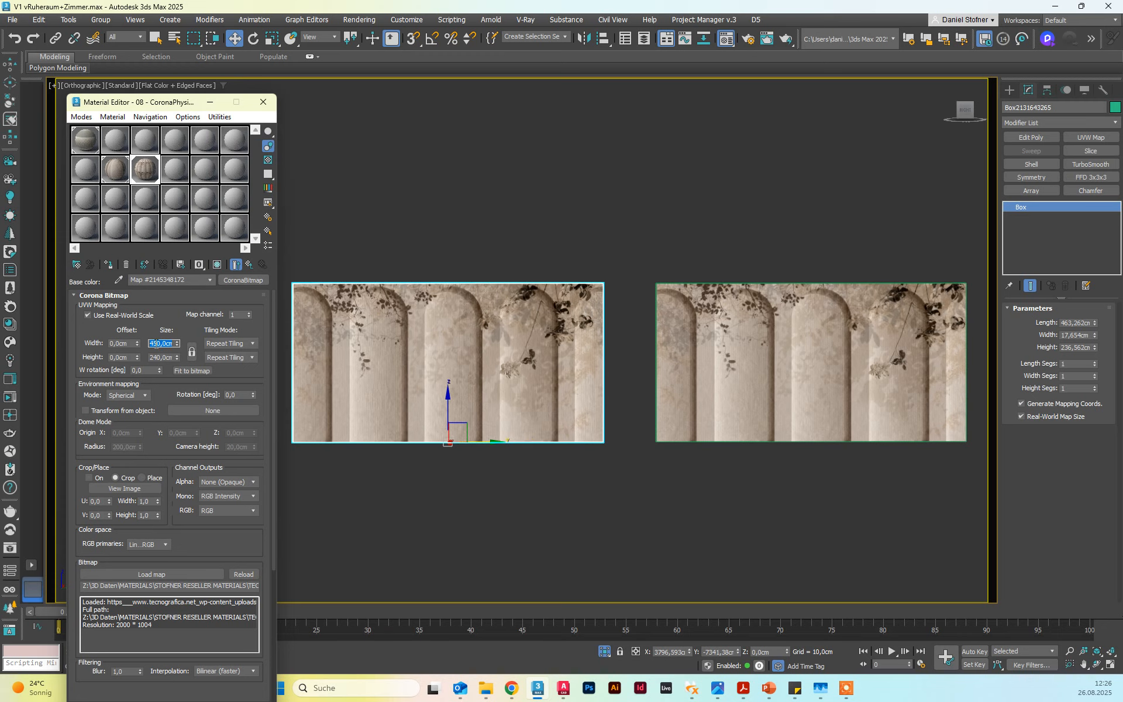
pyautogui.write('460')
pyautogui.press('Return')
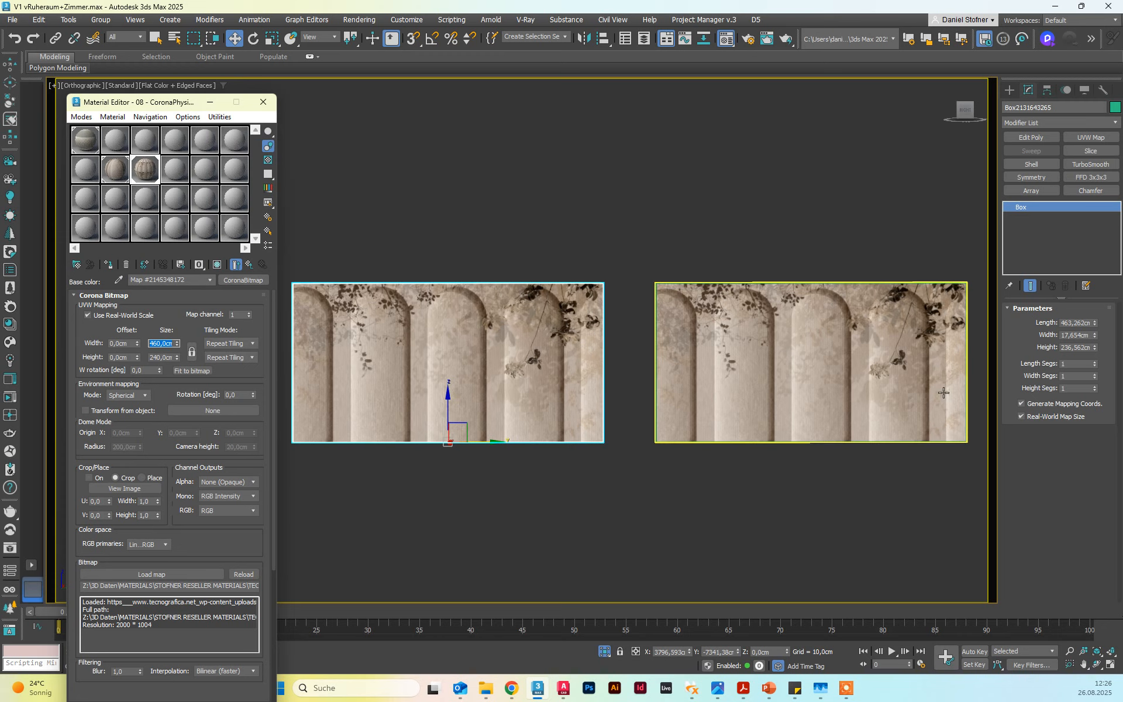
# Clone the box without Real-World Map Size to a position behind the original
pyautogui.moveTo(898, 414); pyautogui.dragTo(890, 404, button='middle')
pyautogui.moveTo(655, 368); pyautogui.dragTo(599, 328, button='middle')
pyautogui.click(650, 324)
pyautogui.click(534, 310)
pyautogui.click(629, 313)
pyautogui.scroll(-5, 629, 313)
pyautogui.keyDown('alt'); pyautogui.moveTo(629, 312); pyautogui.dragTo(570, 330, button='middle'); pyautogui.keyUp('alt')
pyautogui.scroll(2, 543, 255)
pyautogui.moveTo(543, 255); pyautogui.dragTo(551, 303, button='middle')
pyautogui.scroll(-1, 551, 303)
pyautogui.keyDown('shift'); pyautogui.moveTo(729, 426); pyautogui.dragTo(786, 312); pyautogui.keyUp('shift')
pyautogui.click(550, 395)
# Clone the box with Real-World Map Size as a Copy, placed behind the original
pyautogui.click(560, 342)
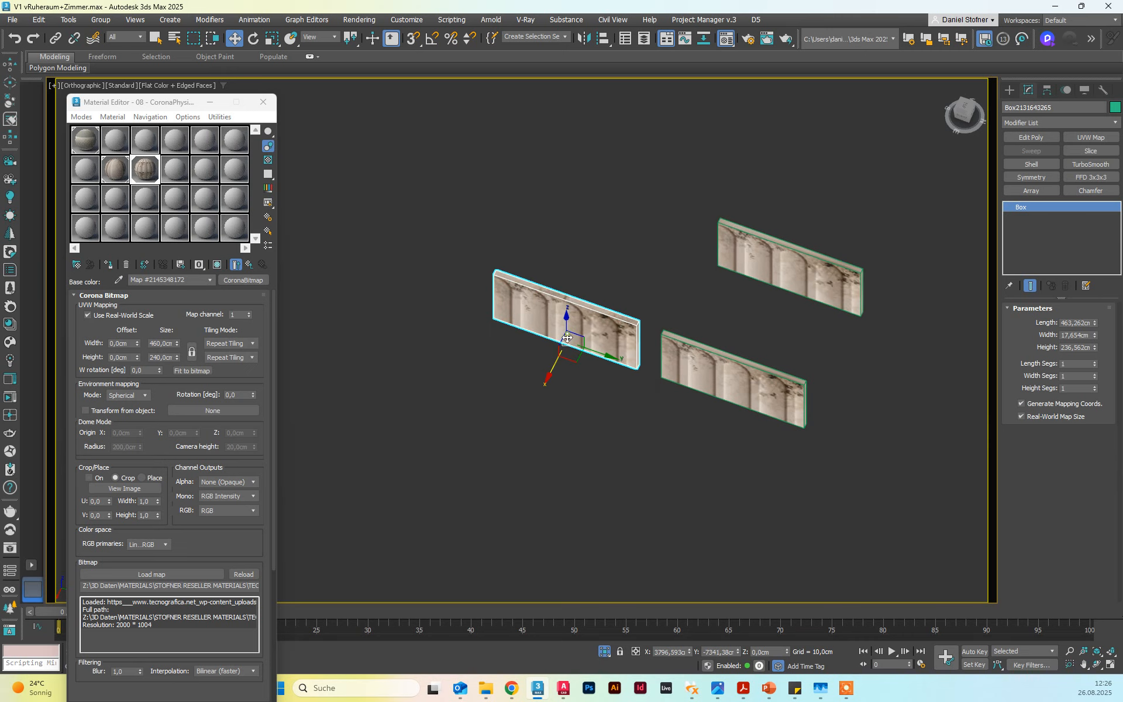
pyautogui.keyDown('shift'); pyautogui.moveTo(553, 357); pyautogui.dragTo(602, 215); pyautogui.keyUp('shift')
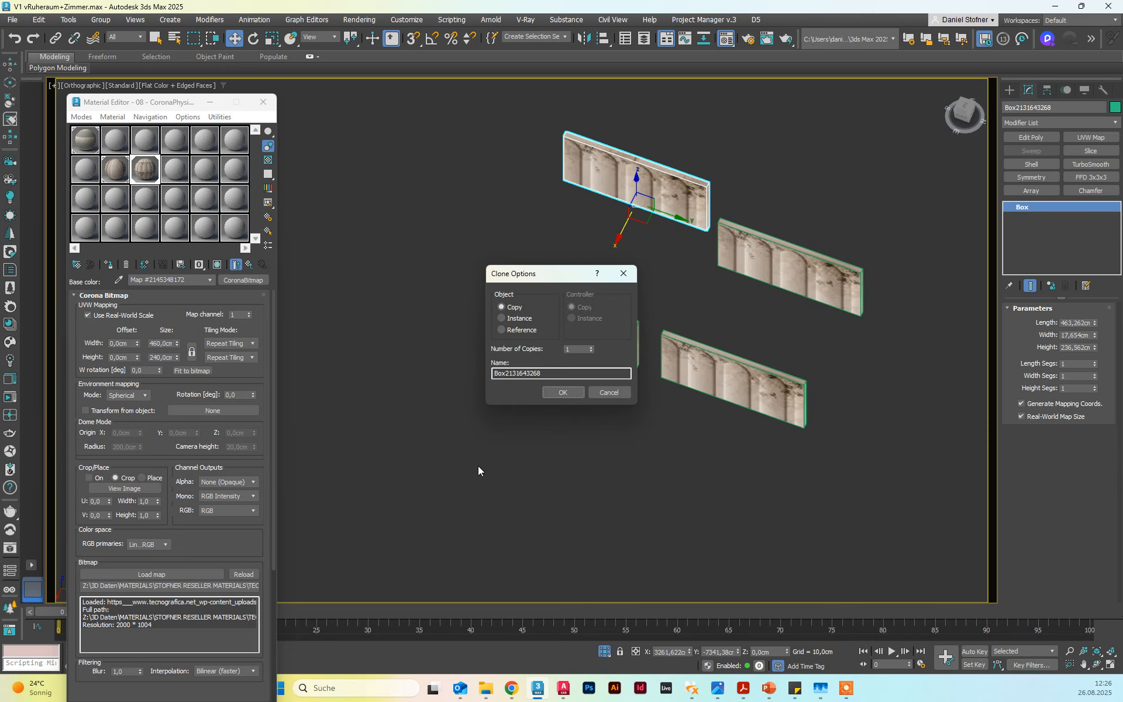
pyautogui.click(564, 392)
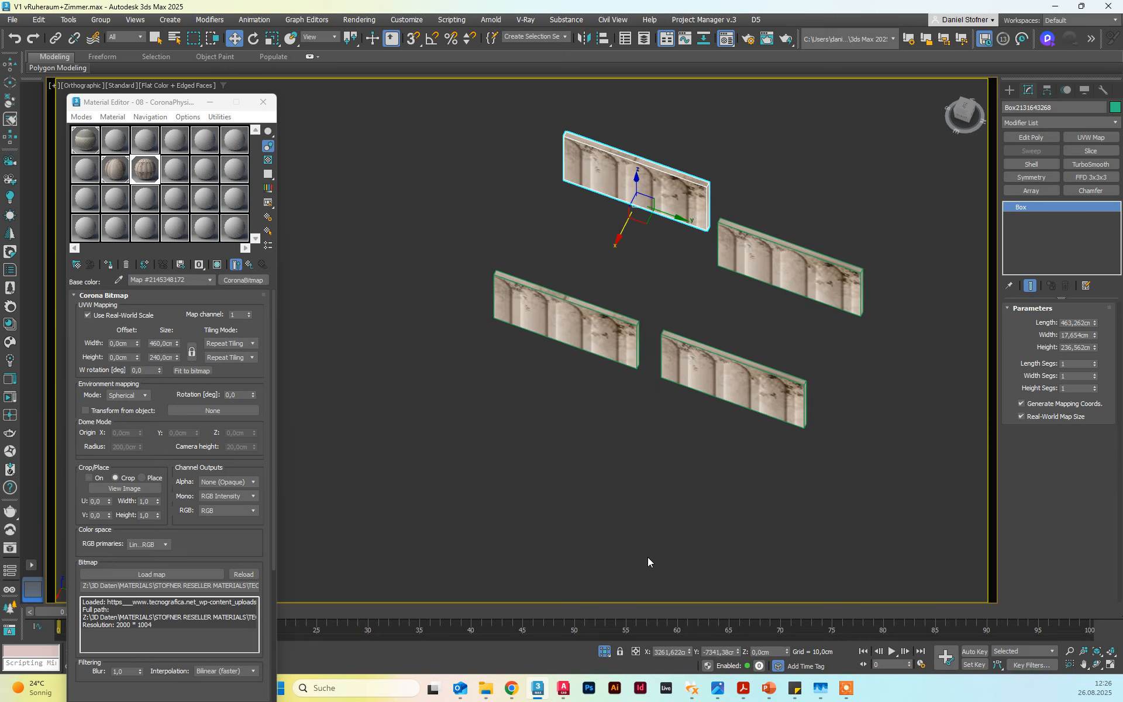
# Scale the real-world copy to about 292% and the other copy to about 304% along Y, raising the latter to about Z 427 cm
pyautogui.click(272, 38)
pyautogui.moveTo(686, 223); pyautogui.dragTo(775, 239)
pyautogui.click(814, 299)
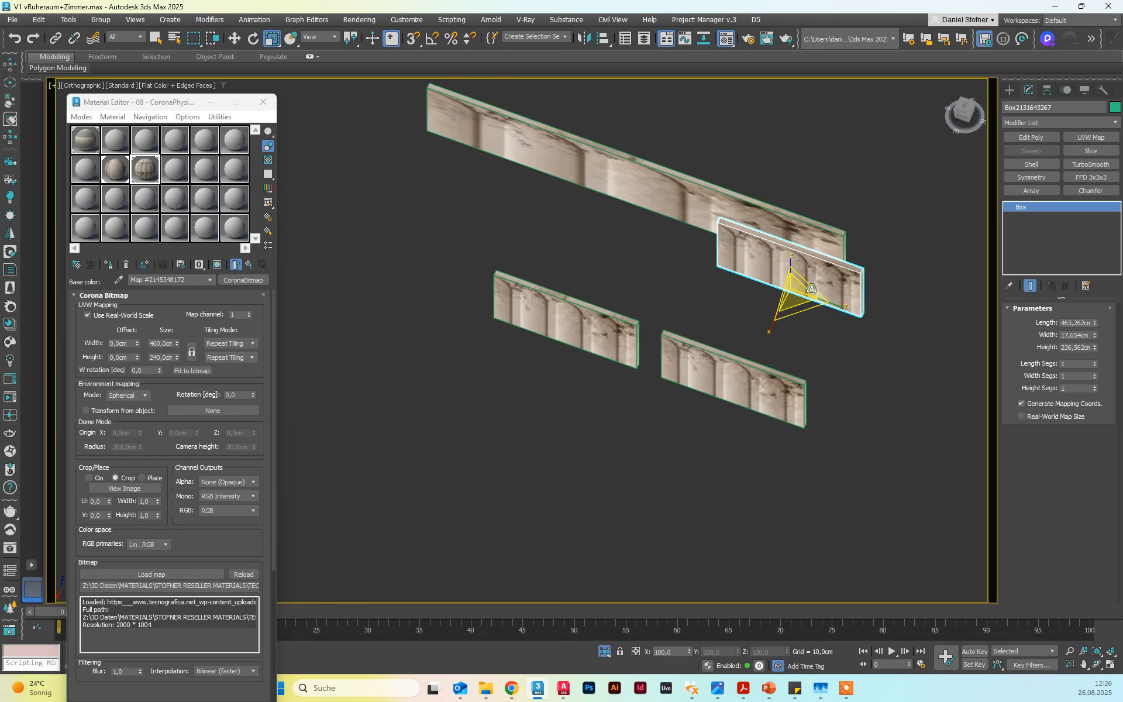
pyautogui.moveTo(820, 297); pyautogui.dragTo(591, 403)
pyautogui.keyDown('alt'); pyautogui.moveTo(591, 404); pyautogui.dragTo(522, 463, button='middle'); pyautogui.keyUp('alt')
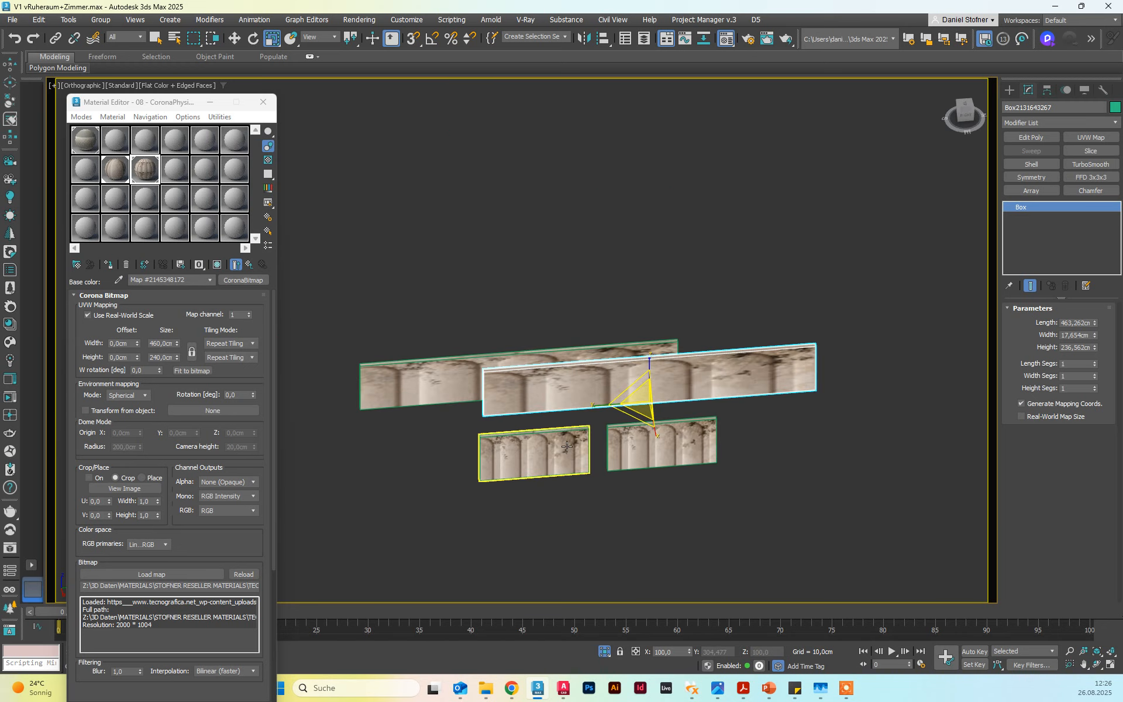
pyautogui.press('w')
pyautogui.moveTo(650, 375); pyautogui.dragTo(650, 291)
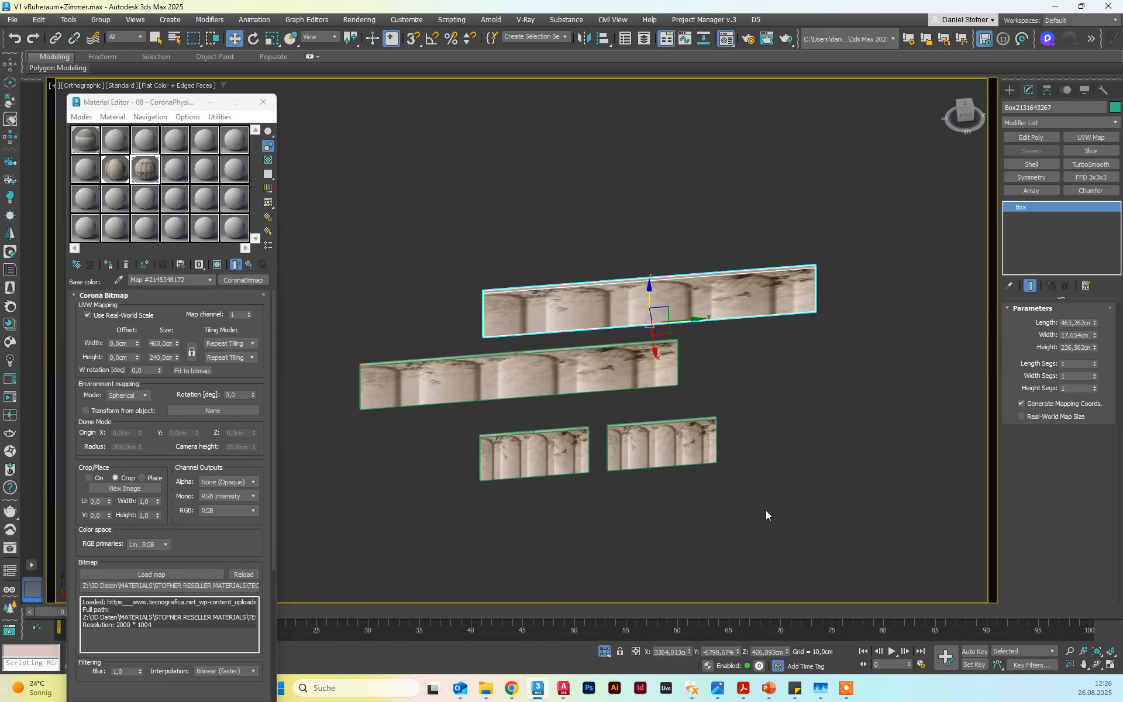
# Apply a UVW Map modifier to the raised box with Box mapping and Real-World Map Size turned off
pyautogui.click(1104, 138)
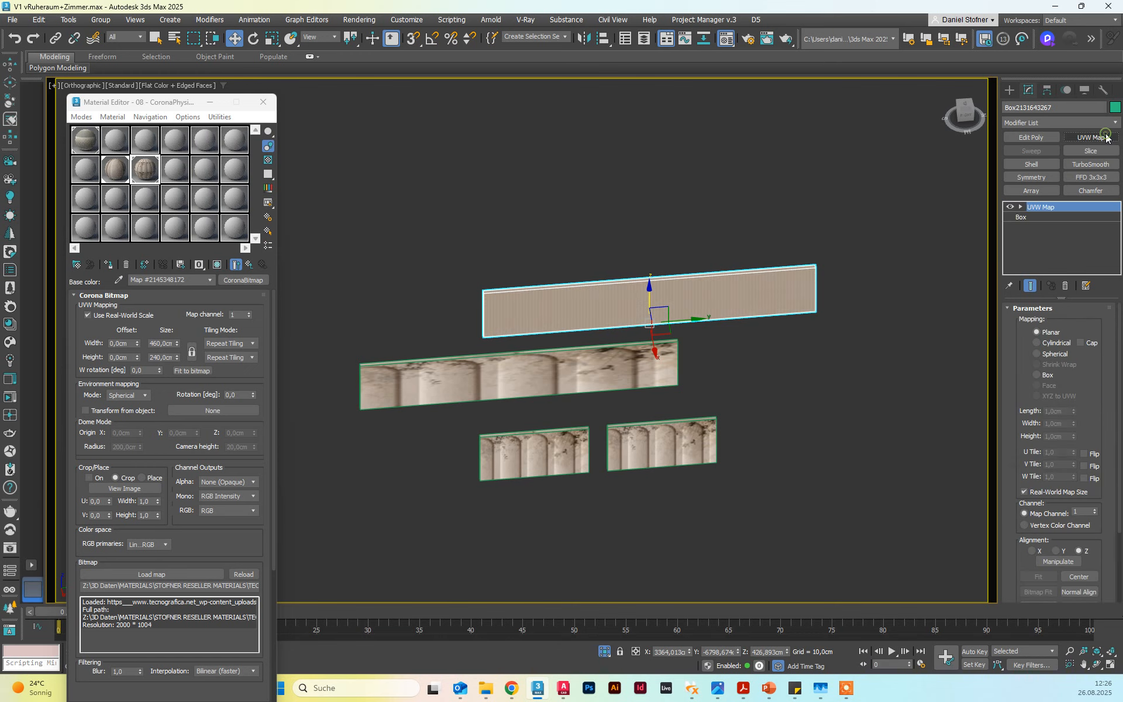
pyautogui.scroll(5, 725, 322)
pyautogui.scroll(-2, 722, 318)
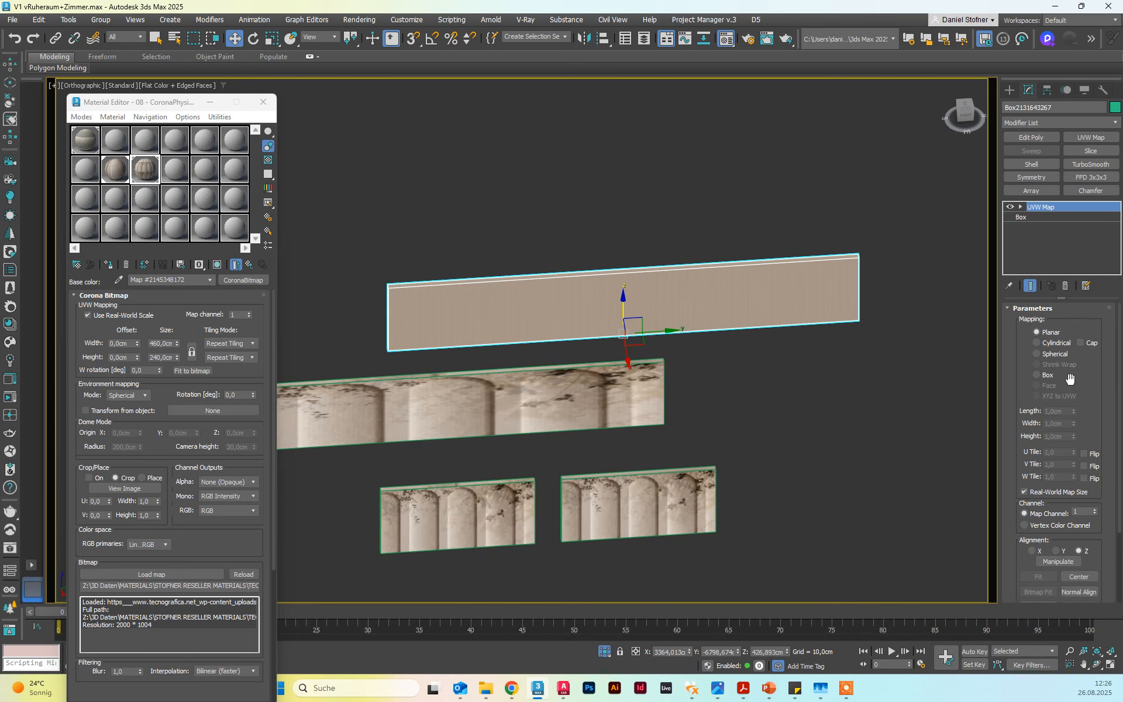
pyautogui.click(1053, 377)
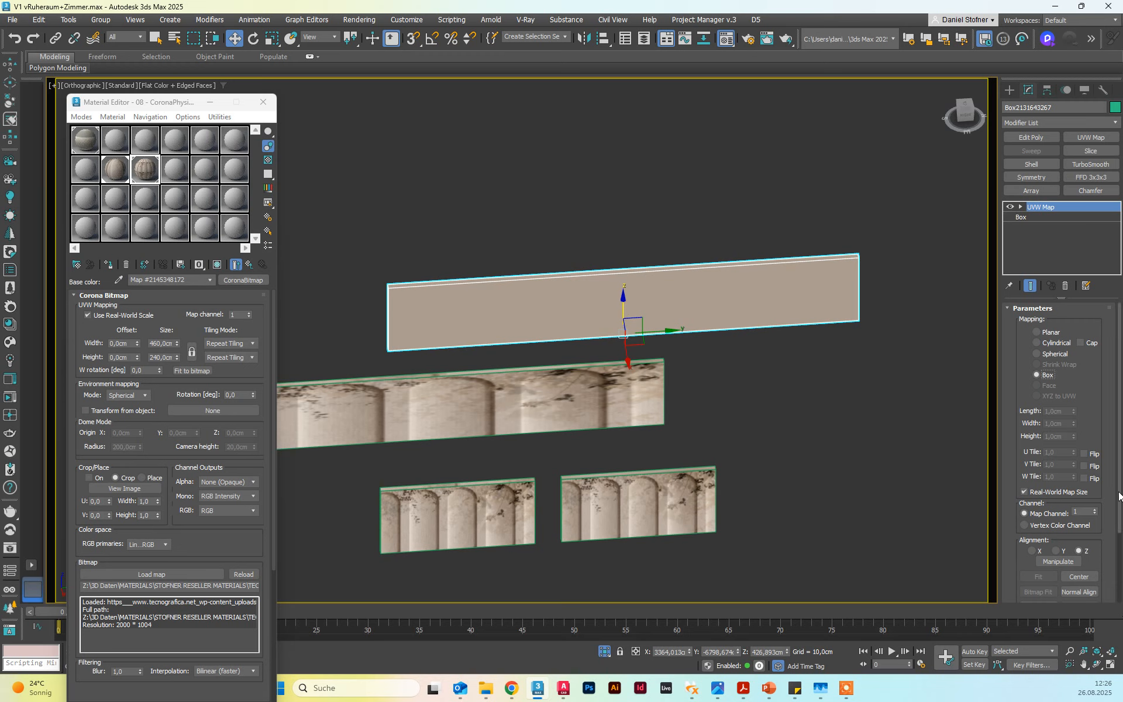
pyautogui.click(1041, 494)
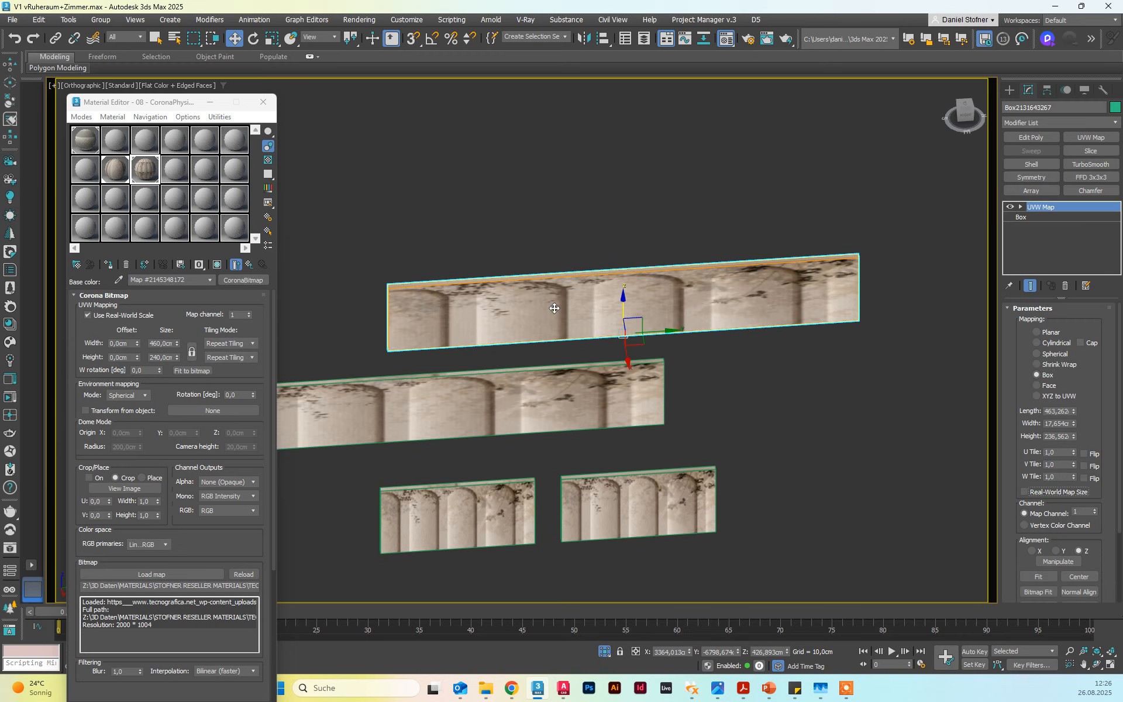
pyautogui.moveTo(550, 310); pyautogui.dragTo(641, 249, button='middle')
pyautogui.click(728, 426)
pyautogui.click(721, 301)
pyautogui.keyDown('alt'); pyautogui.moveTo(727, 366); pyautogui.dragTo(722, 384, button='middle'); pyautogui.keyUp('alt')
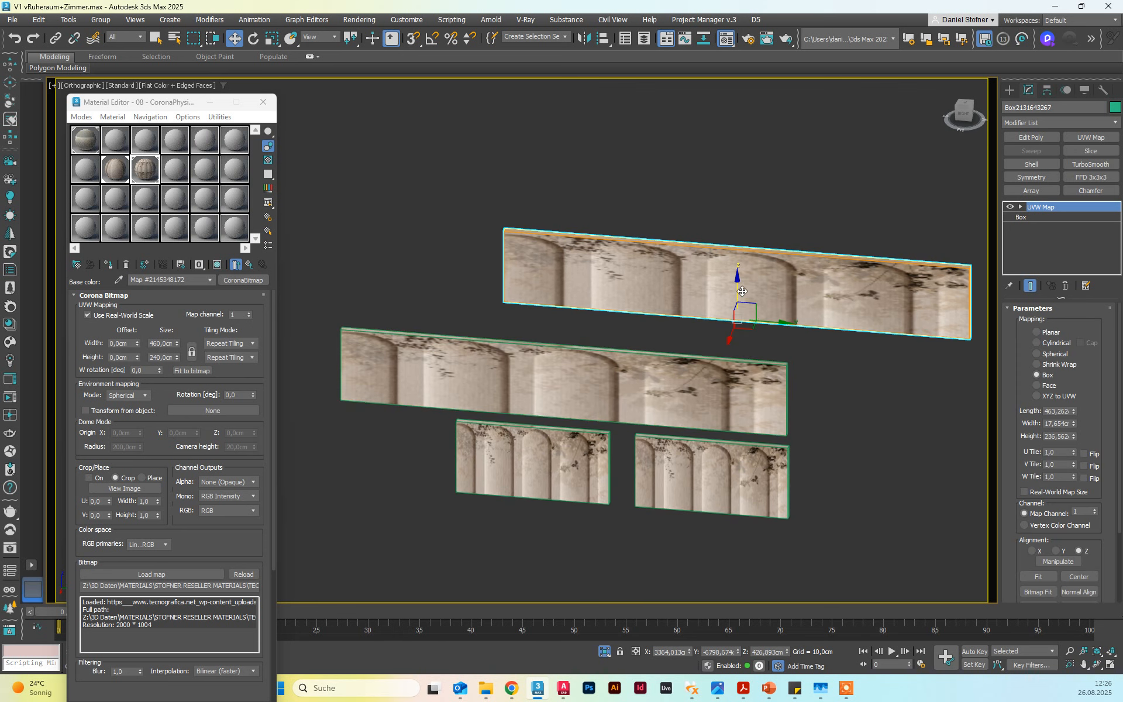
# Try resetting the stretched real-world box's local Y scale to 100, and undo the change
pyautogui.click(676, 375)
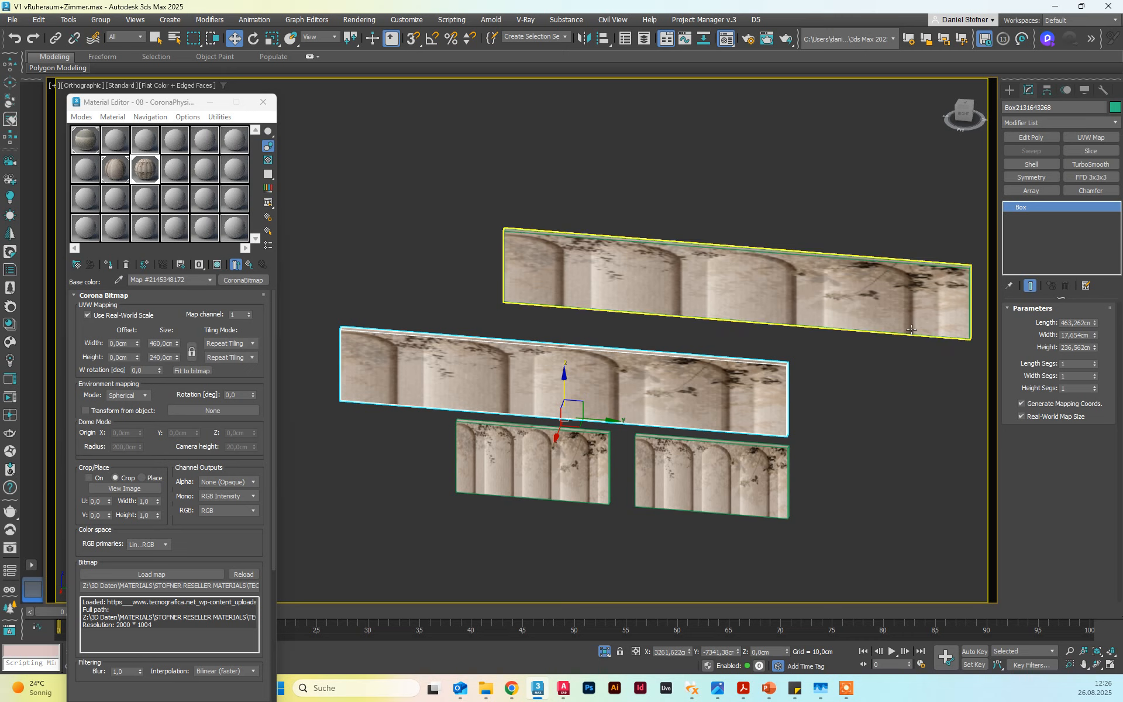
pyautogui.rightClick(272, 39)
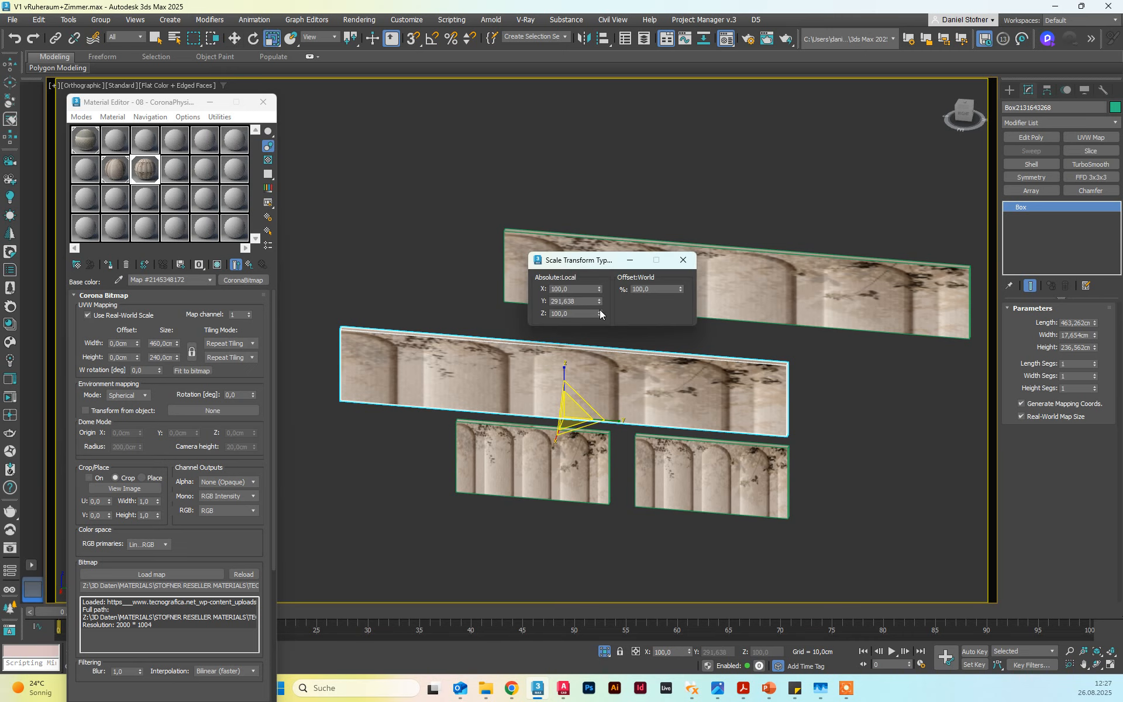
pyautogui.click(572, 300)
pyautogui.write('100')
pyautogui.press('Return')
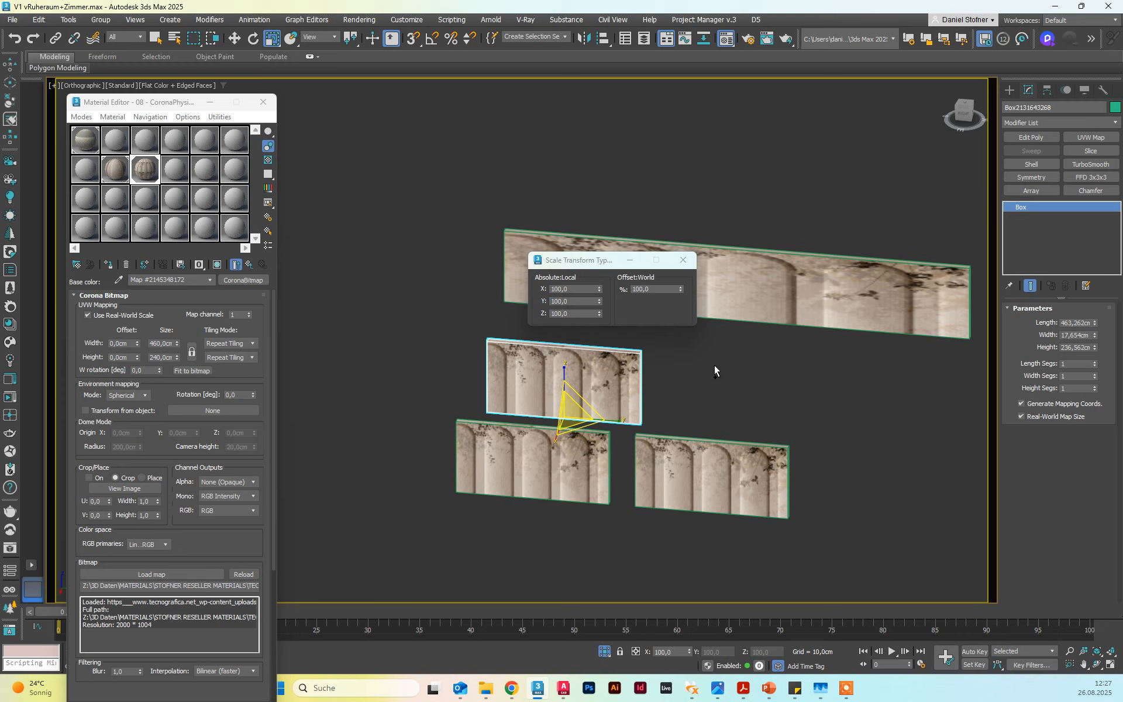
pyautogui.hotkey('ctrl', 'z')
pyautogui.click(683, 260)
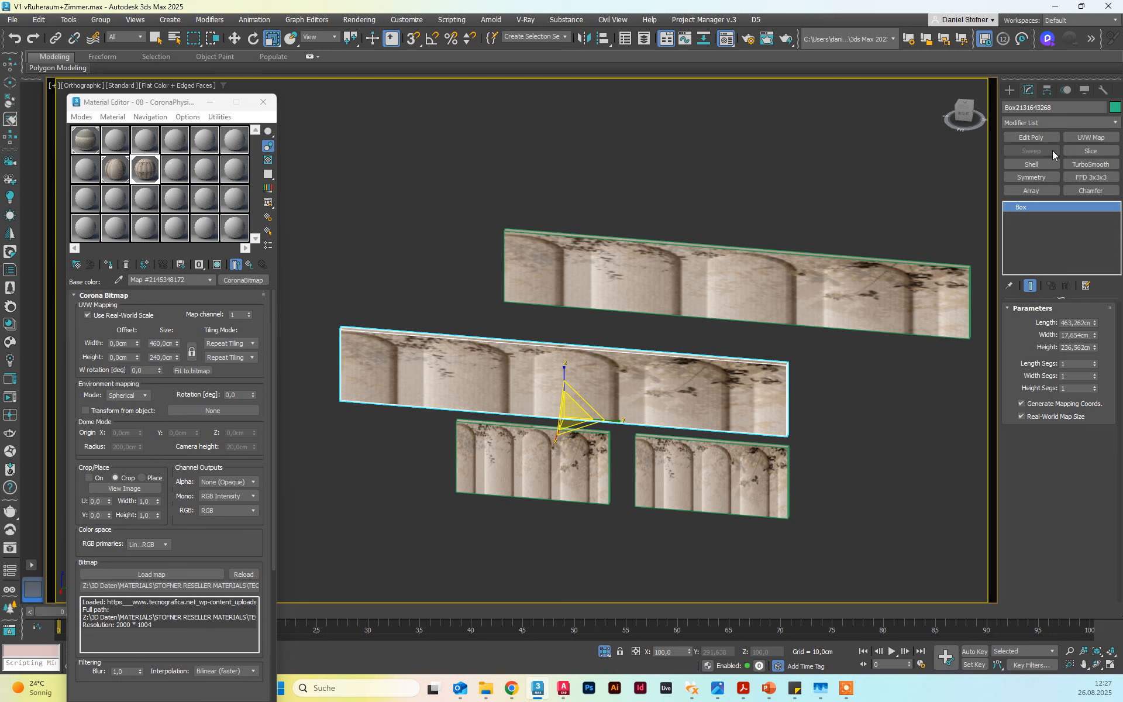
# Apply a UVW Map modifier with Box mapping to the stretched real-world box, keeping Real-World Map Size on
pyautogui.click(1082, 135)
pyautogui.click(1038, 375)
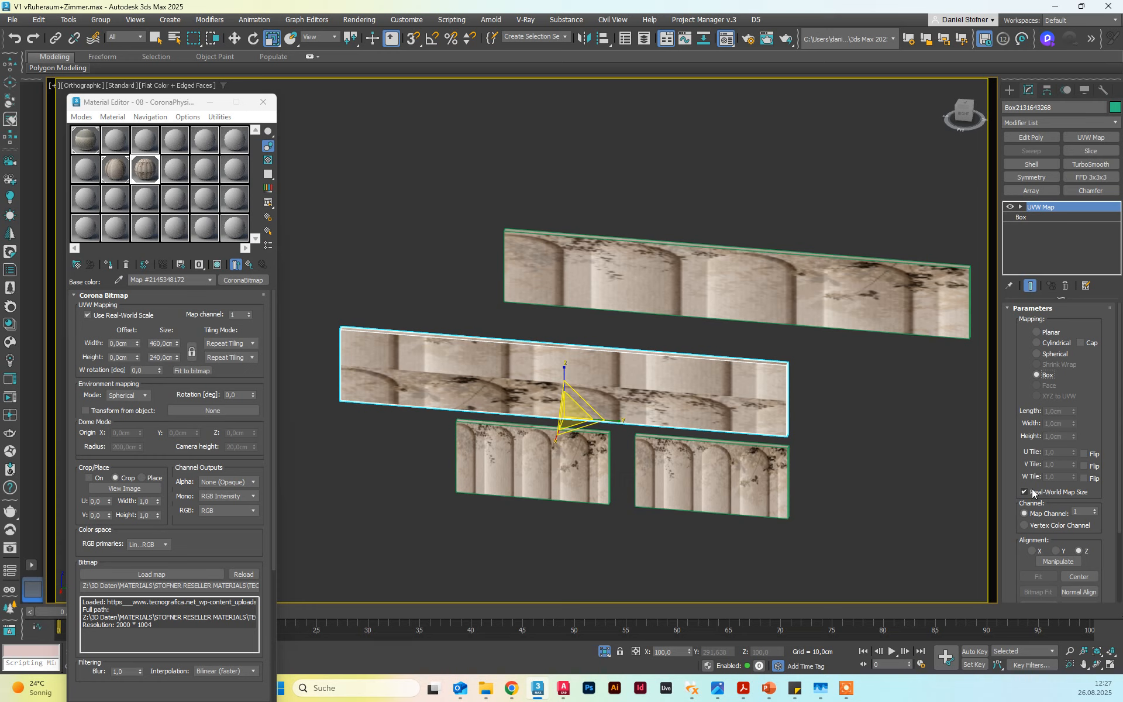
pyautogui.keyDown('alt'); pyautogui.moveTo(616, 411); pyautogui.dragTo(714, 343, button='middle'); pyautogui.keyUp('alt')
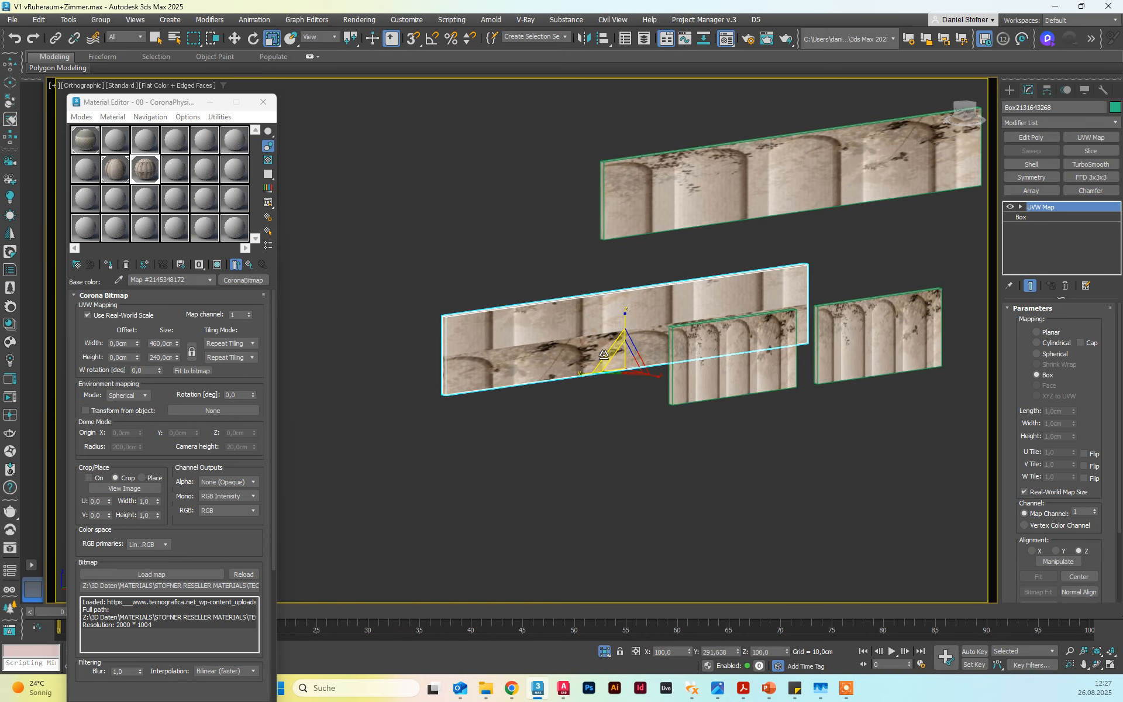
pyautogui.scroll(-4, 735, 373)
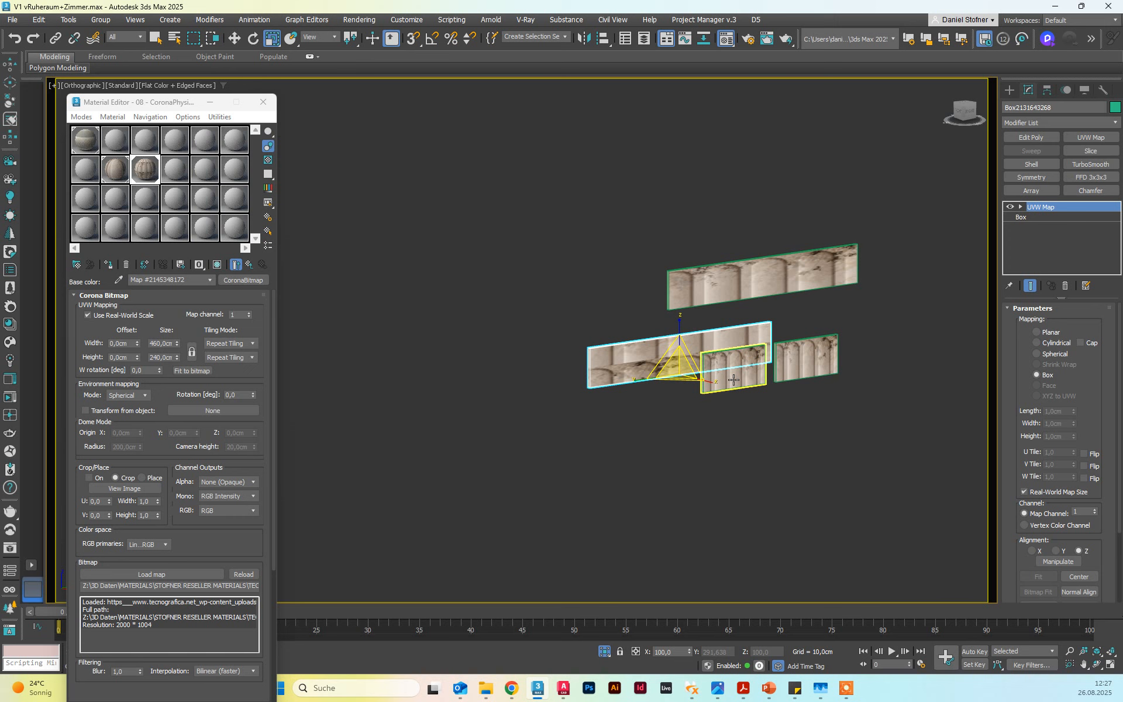
pyautogui.keyDown('alt'); pyautogui.moveTo(736, 372); pyautogui.dragTo(702, 401, button='middle'); pyautogui.keyUp('alt')
pyautogui.scroll(2, 702, 400)
pyautogui.click(711, 393)
pyautogui.click(721, 361)
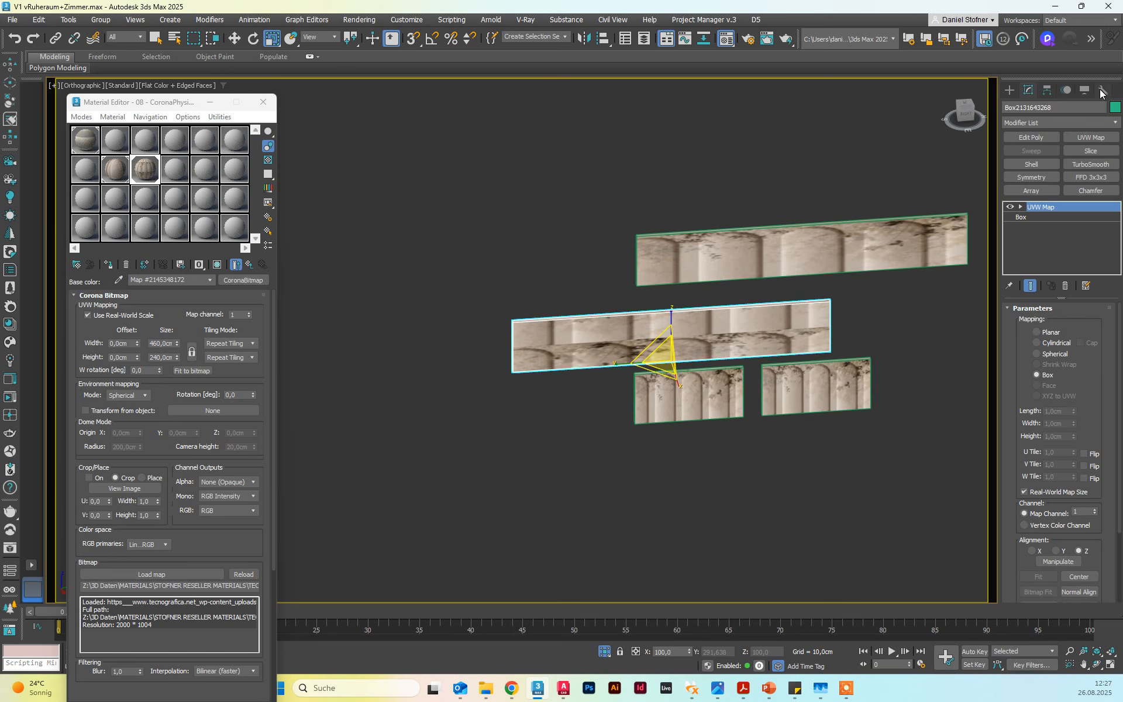
# Apply Reset XForm to the stretched real-world box and add another UVW Map modifier with Box mapping and Real-World Map Size on
pyautogui.click(1102, 91)
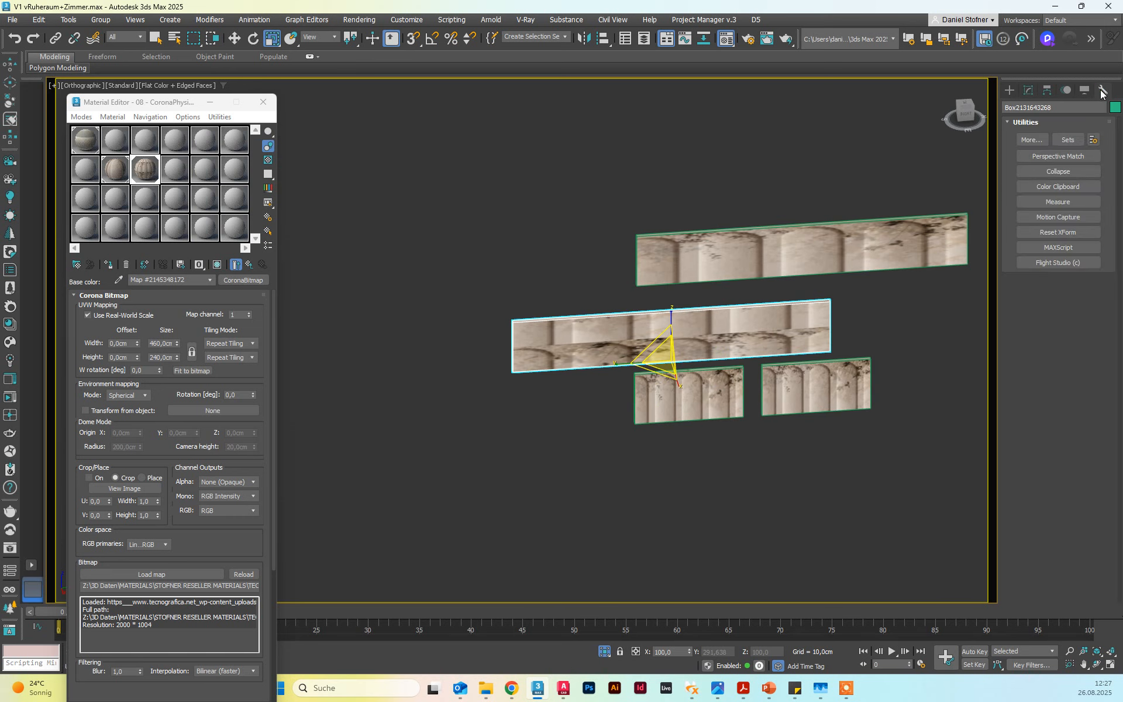
pyautogui.click(1071, 234)
pyautogui.click(1065, 300)
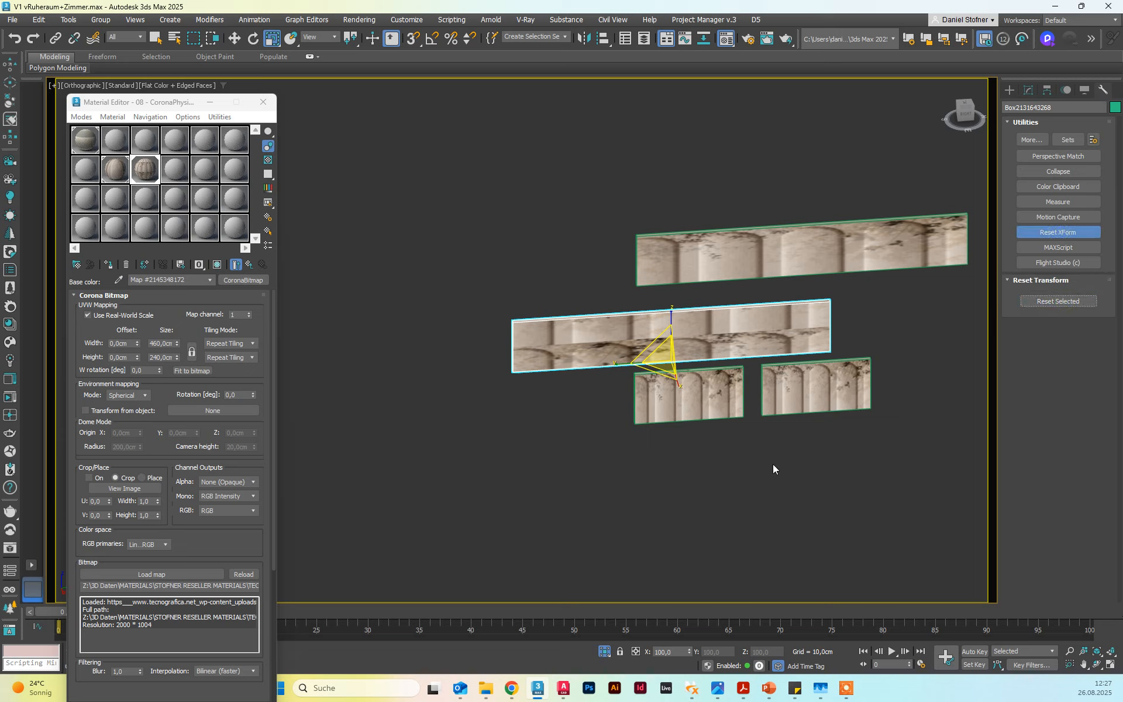
pyautogui.click(1027, 91)
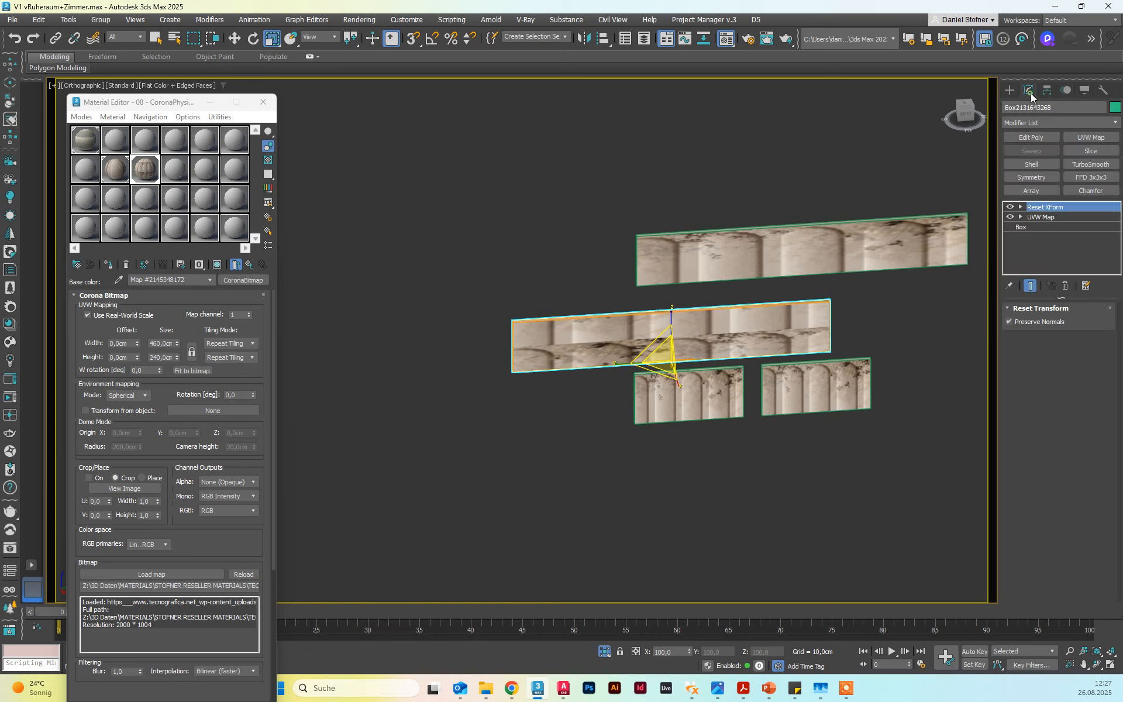
pyautogui.click(1090, 138)
pyautogui.click(1036, 375)
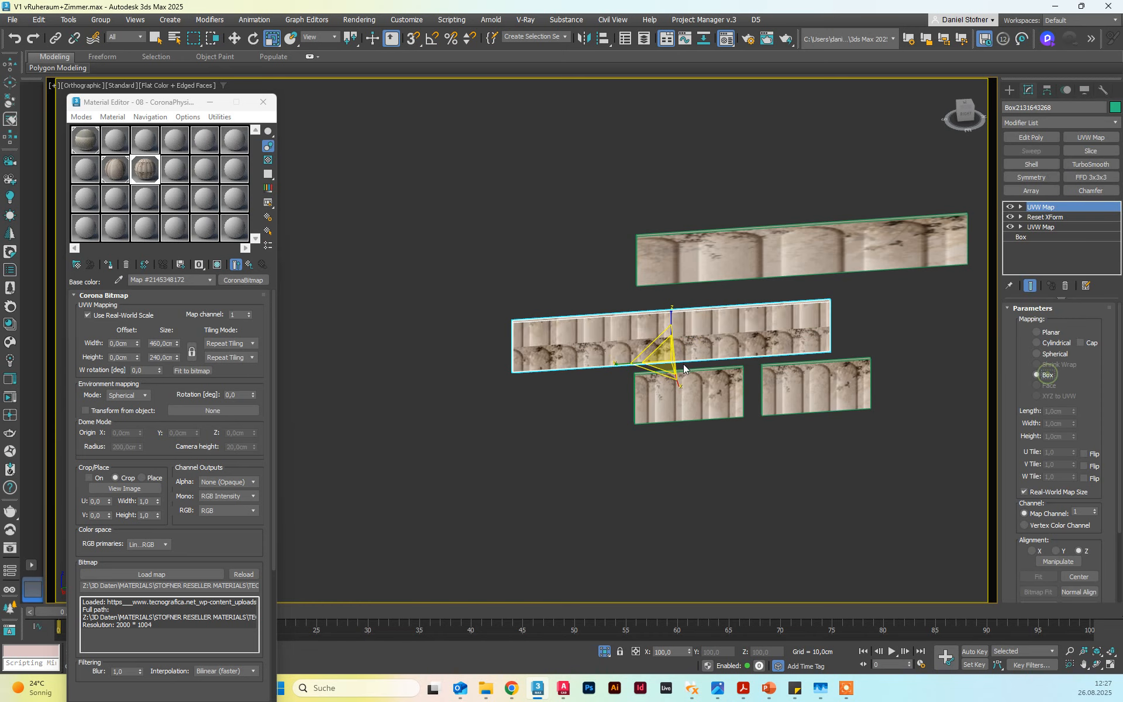
# Move the topmost UVW Map modifier's gizmo to the stretched box's lower front corner, with snapping on
pyautogui.scroll(2, 670, 339)
pyautogui.click(669, 337)
pyautogui.click(1021, 206)
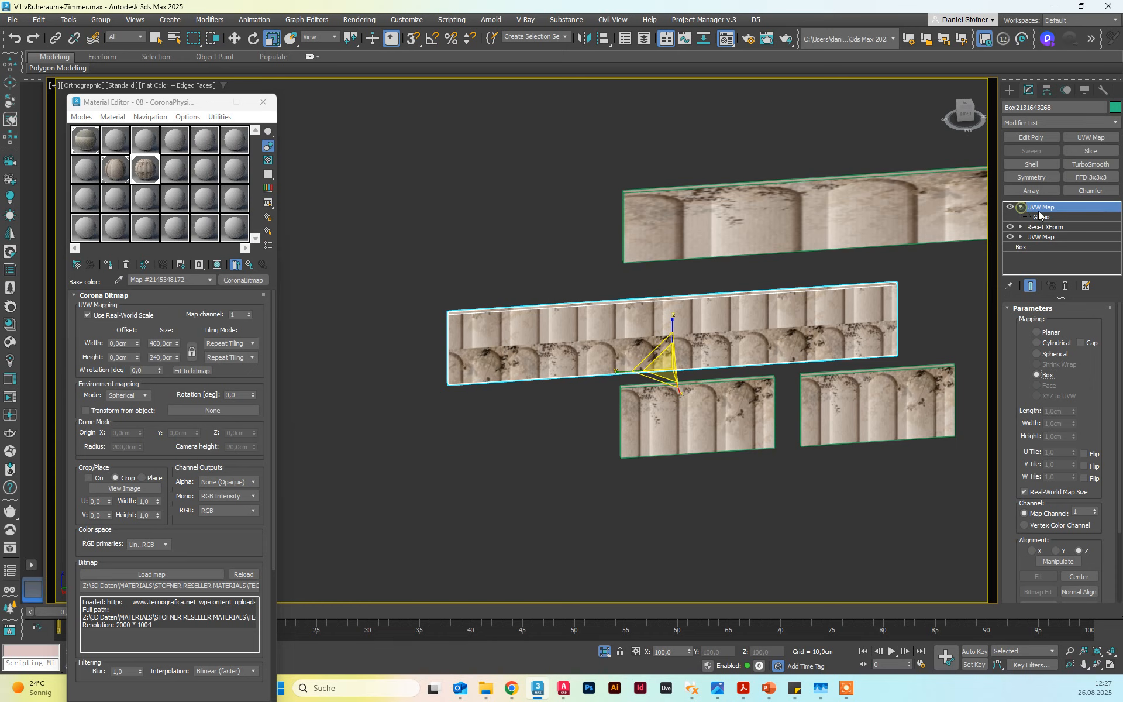
pyautogui.click(1041, 217)
pyautogui.press('w')
pyautogui.moveTo(672, 307); pyautogui.dragTo(449, 385)
pyautogui.press('s')
pyautogui.scroll(2, 459, 387)
pyautogui.scroll(-1, 710, 279)
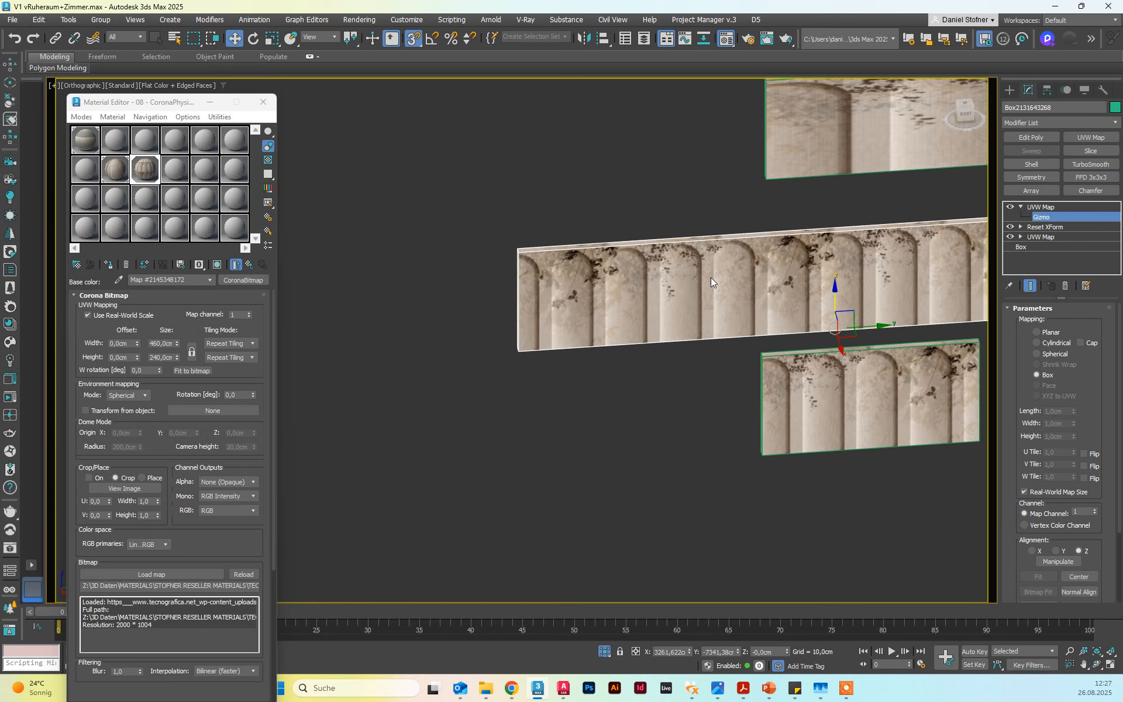
pyautogui.click(1094, 208)
pyautogui.scroll(-1, 672, 361)
pyautogui.scroll(-2, 672, 362)
pyautogui.moveTo(673, 361); pyautogui.dragTo(562, 322, button='middle')
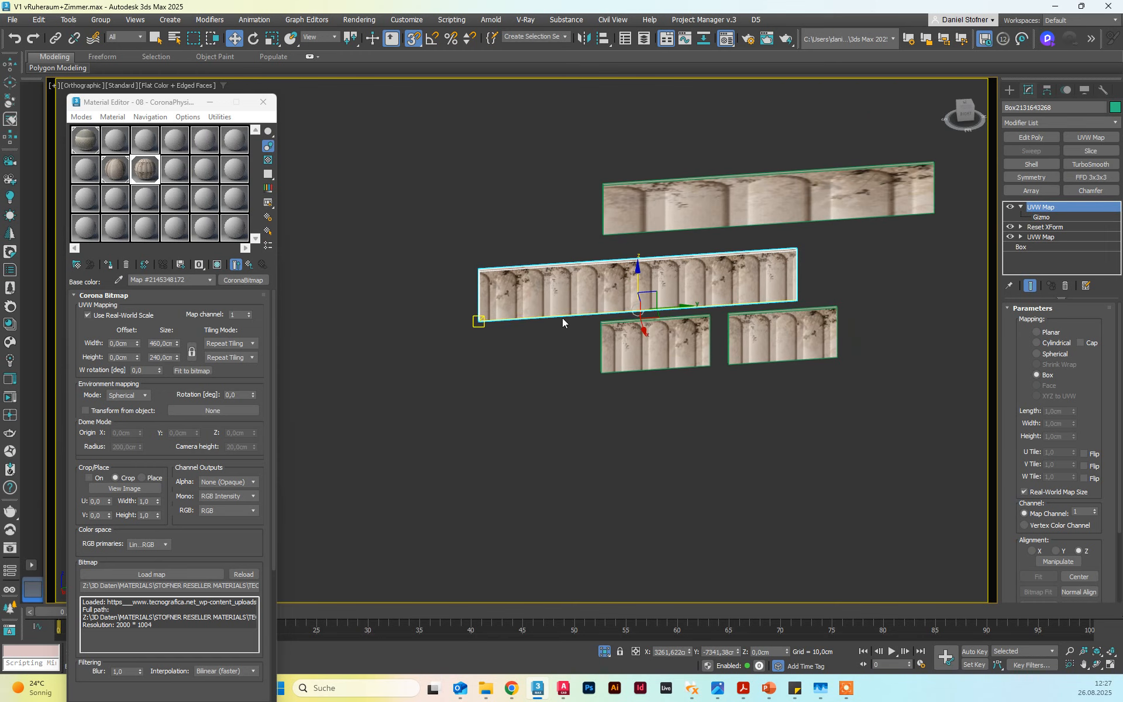
# Apply Reset XForm to the raised box
pyautogui.click(627, 357)
pyautogui.click(714, 202)
pyautogui.click(714, 202)
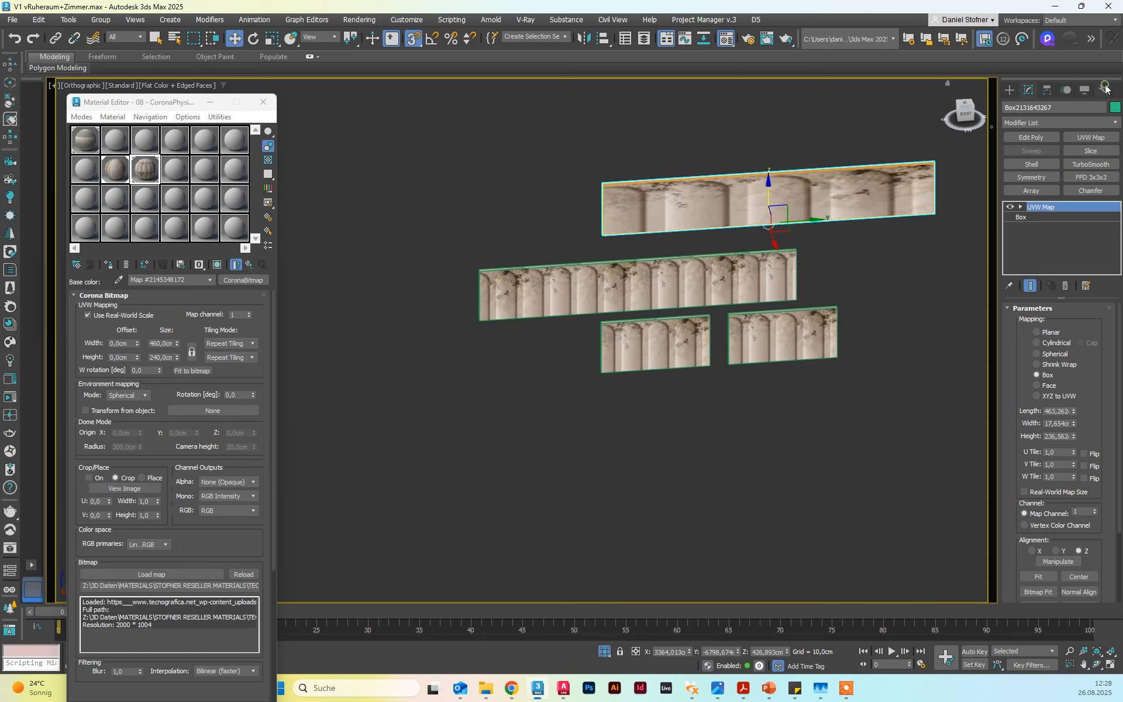
pyautogui.click(1103, 89)
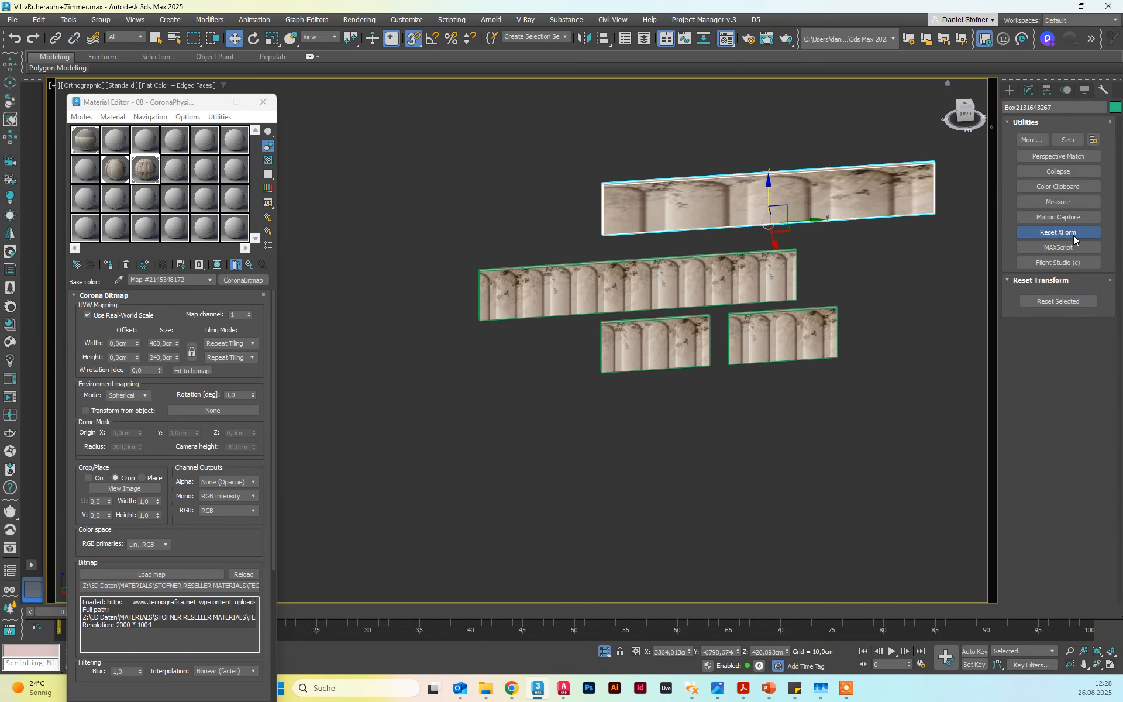
pyautogui.moveTo(726, 193); pyautogui.dragTo(684, 237, button='middle')
pyautogui.scroll(3, 684, 237)
pyautogui.moveTo(887, 275); pyautogui.dragTo(809, 309, button='middle')
pyautogui.moveTo(659, 258); pyautogui.dragTo(680, 218, button='middle')
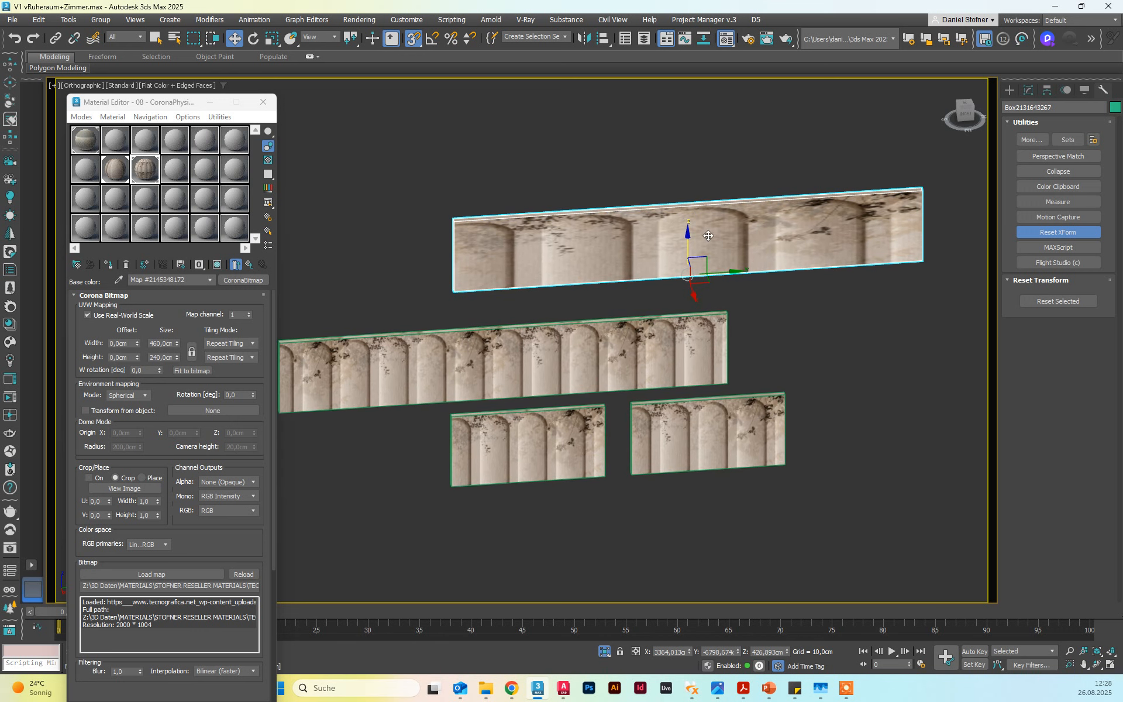
pyautogui.click(1074, 300)
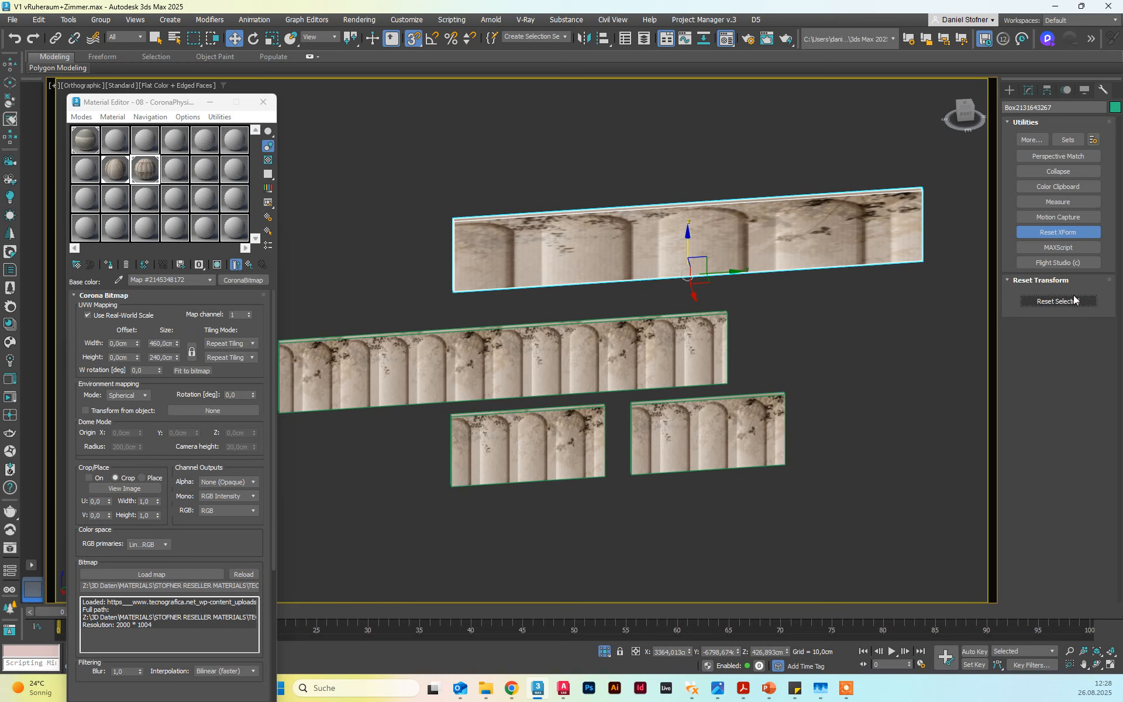
# Add a UVW Map modifier with Box mapping and Real-World Map Size off above the raised box's Reset XForm
pyautogui.click(1029, 89)
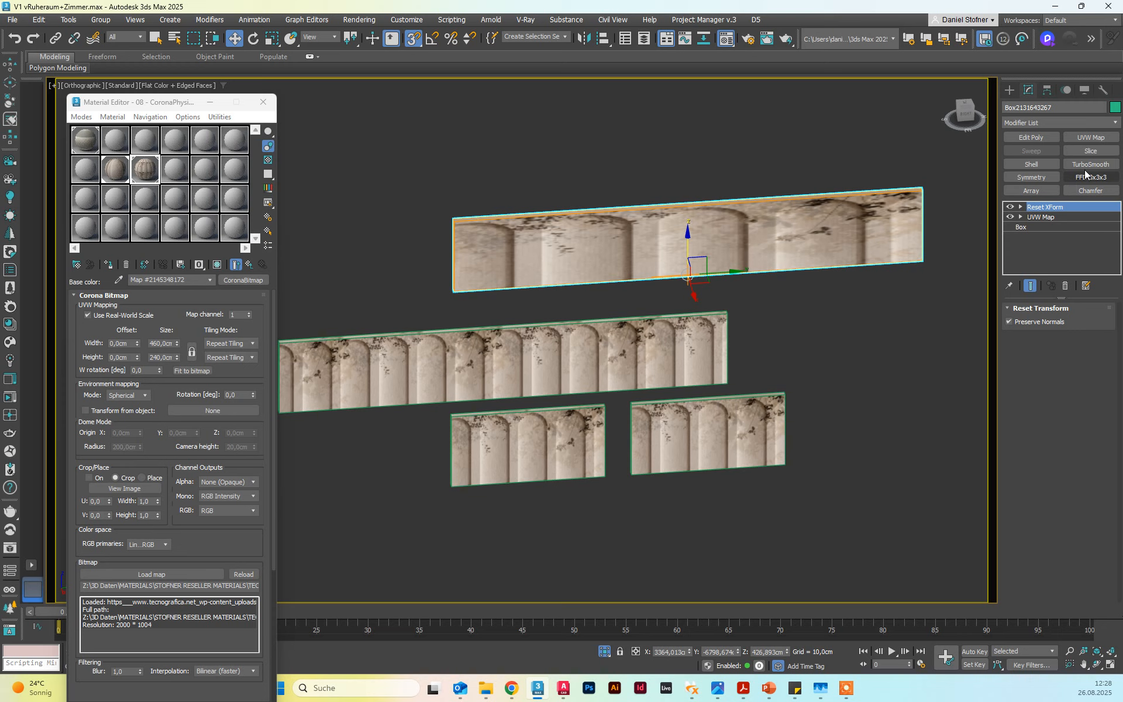
pyautogui.click(1091, 137)
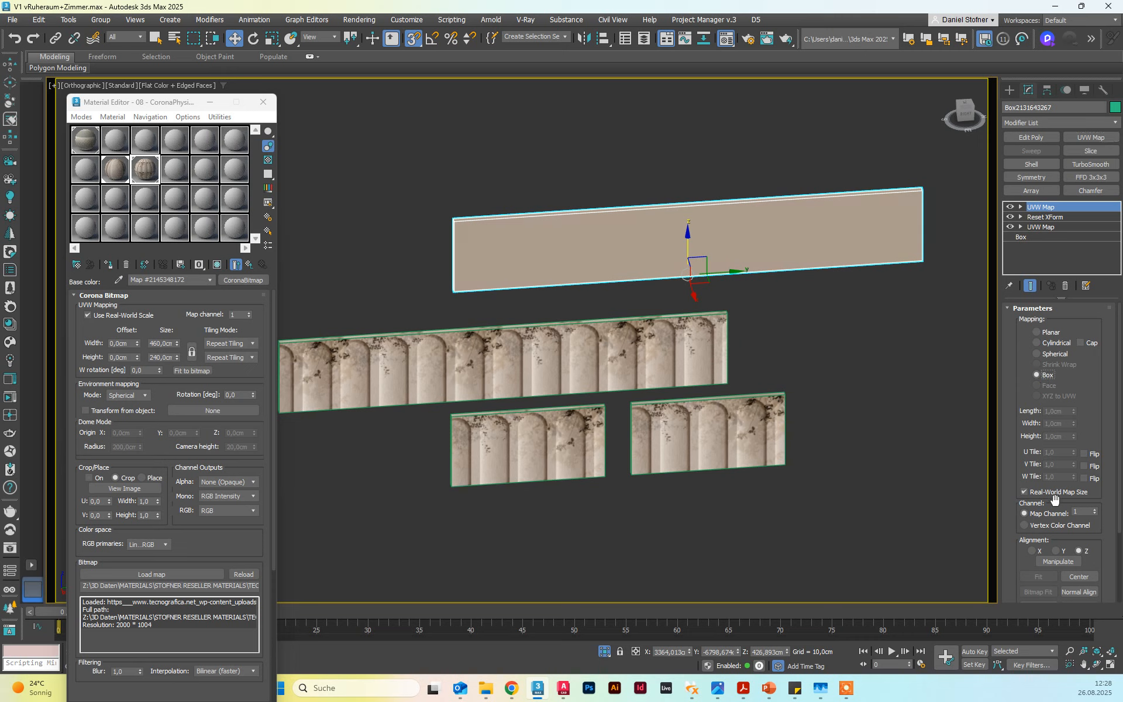
pyautogui.click(1024, 492)
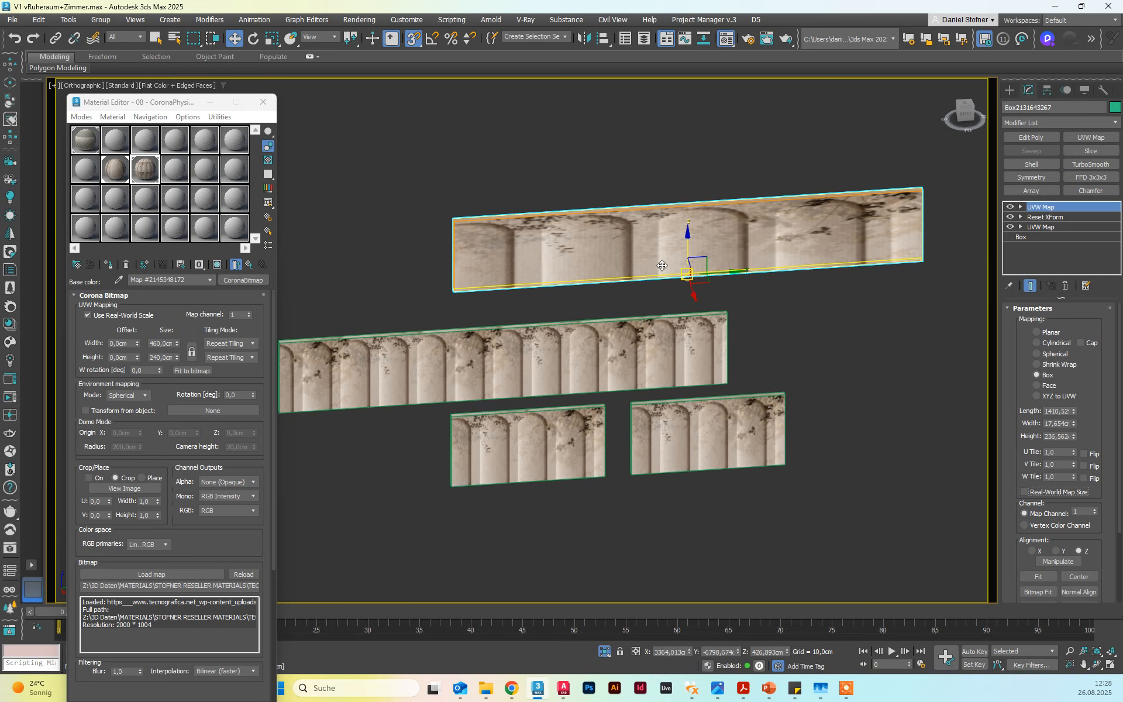
# Compare the texture proportions on the stretched real-world box and the raised box after their remapping
pyautogui.scroll(-2, 531, 360)
pyautogui.moveTo(531, 360); pyautogui.dragTo(623, 378, button='middle')
pyautogui.click(735, 332)
pyautogui.scroll(-2, 592, 381)
pyautogui.scroll(5, 673, 358)
pyautogui.scroll(-3, 672, 359)
pyautogui.scroll(3, 538, 387)
pyautogui.scroll(-2, 442, 299)
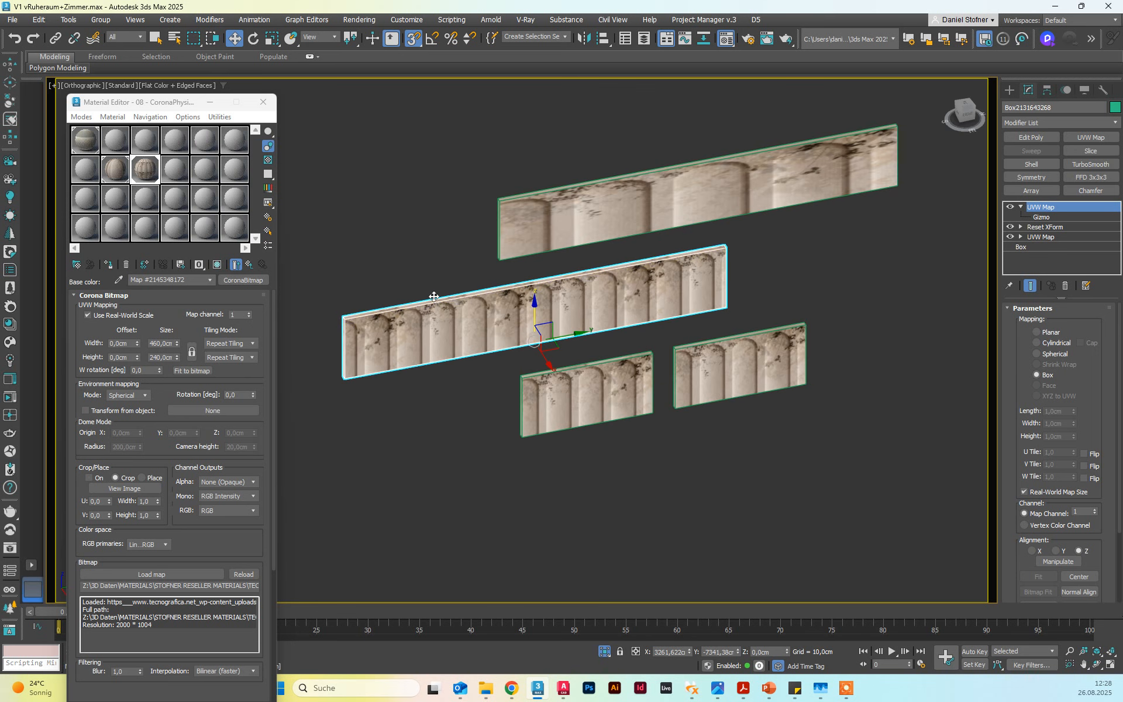
# Create a thick box about 997 cm long, 130 cm wide and 490 cm high beside the existing boxes
pyautogui.click(1007, 90)
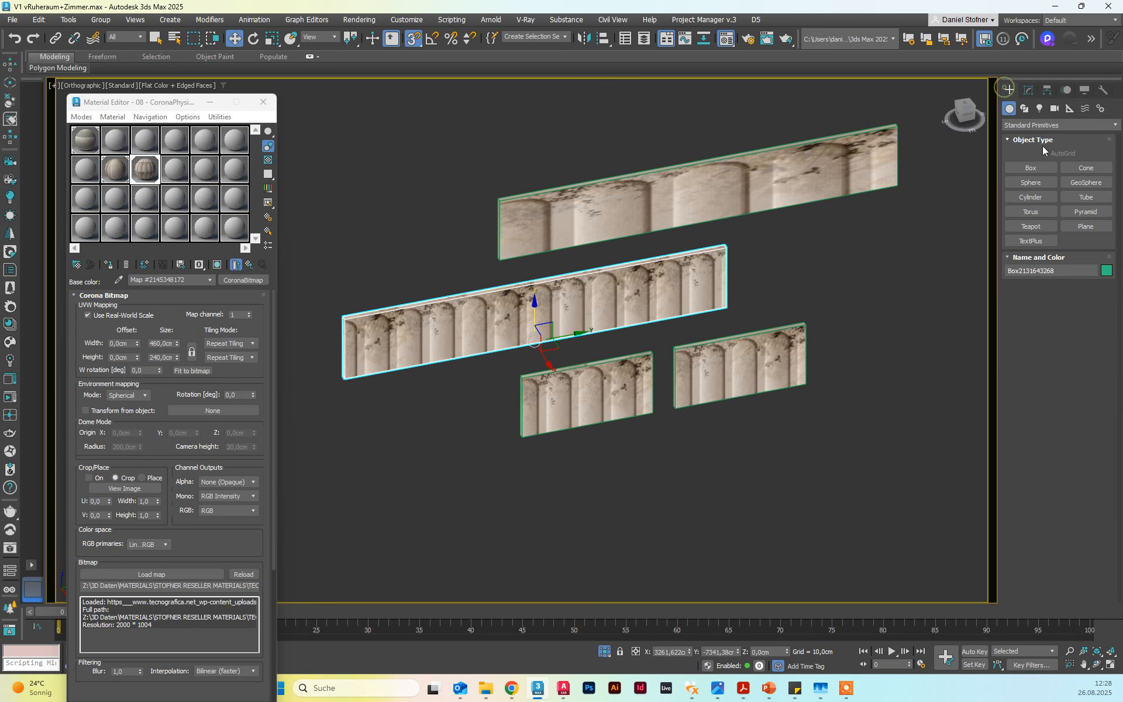
pyautogui.click(1035, 170)
pyautogui.scroll(-2, 778, 462)
pyautogui.moveTo(777, 461); pyautogui.dragTo(438, 476, button='middle')
pyautogui.moveTo(688, 435); pyautogui.dragTo(871, 389)
pyautogui.click(920, 364)
pyautogui.press('w')
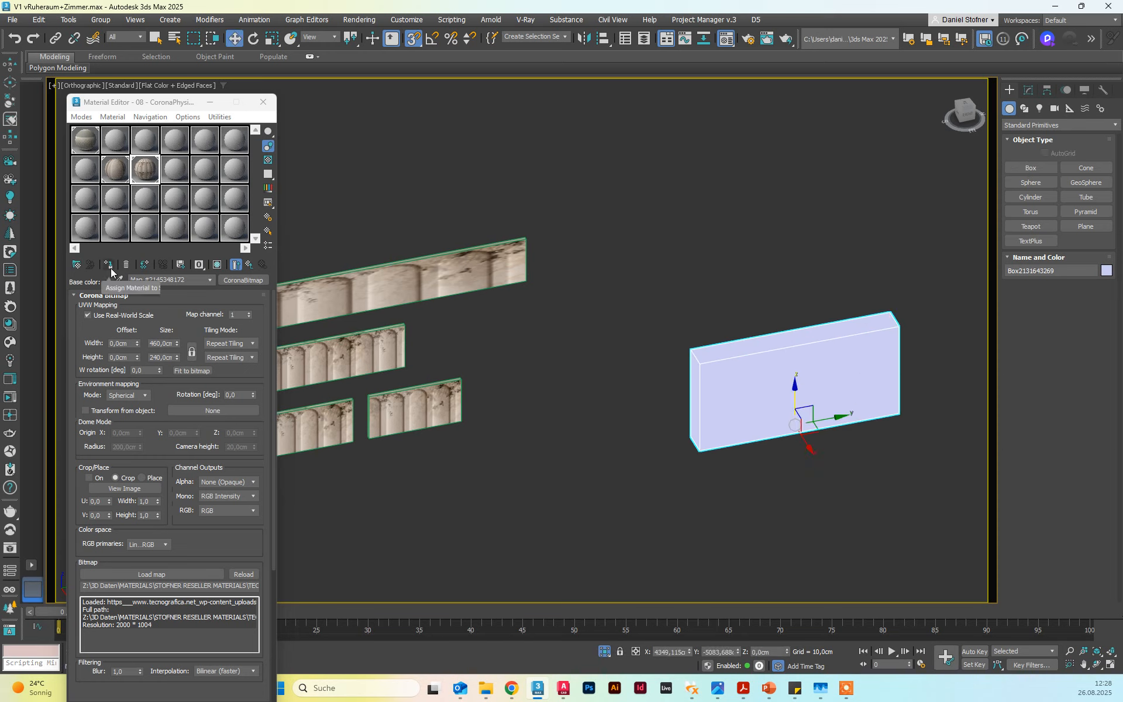
# Assign the bitmap material without real-world scale to the thick box and add a Box-mapped UVW Map with Real-World Map Size off
pyautogui.click(116, 169)
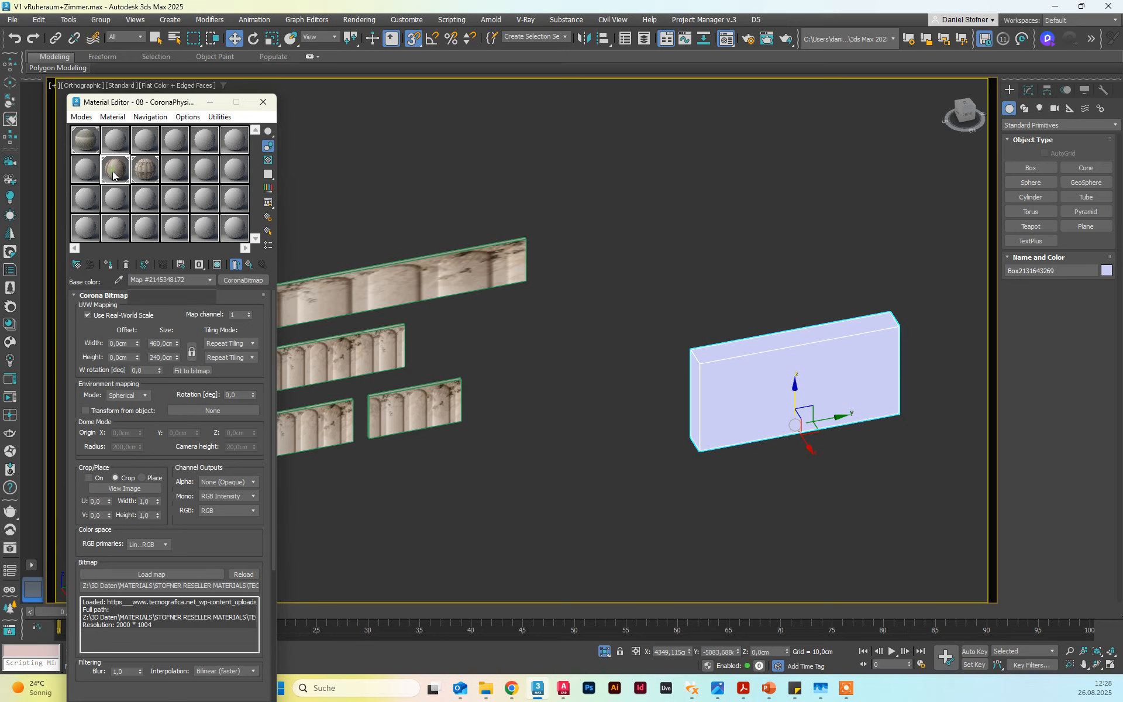
pyautogui.click(108, 264)
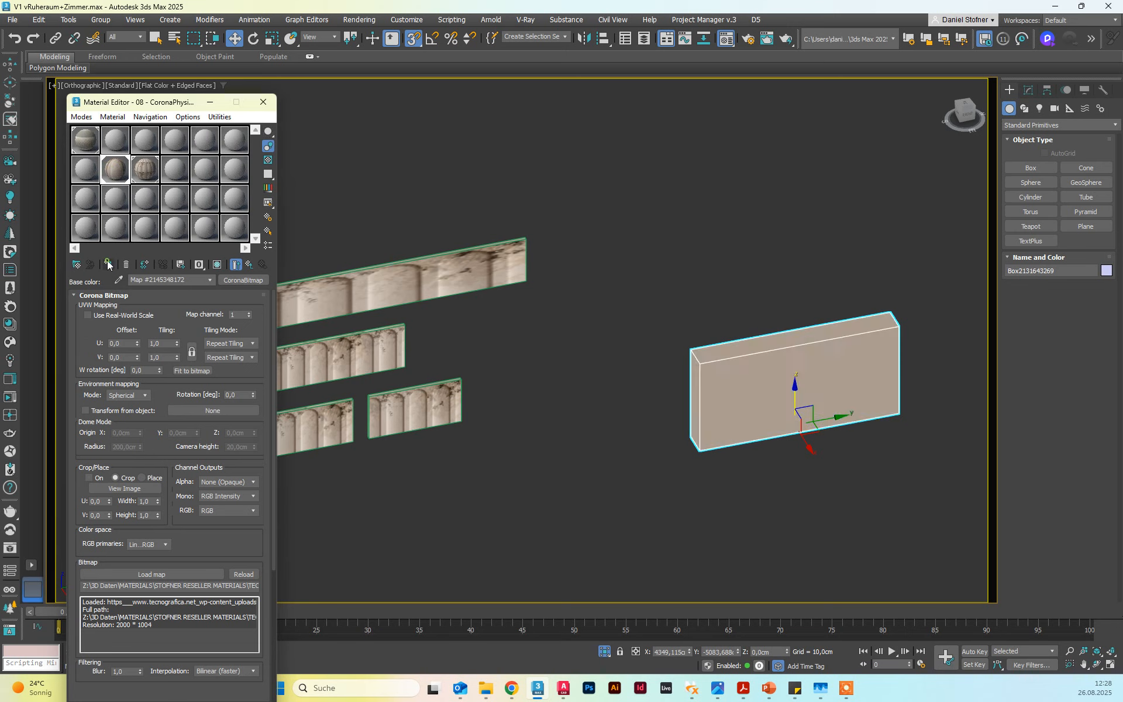
pyautogui.click(1029, 89)
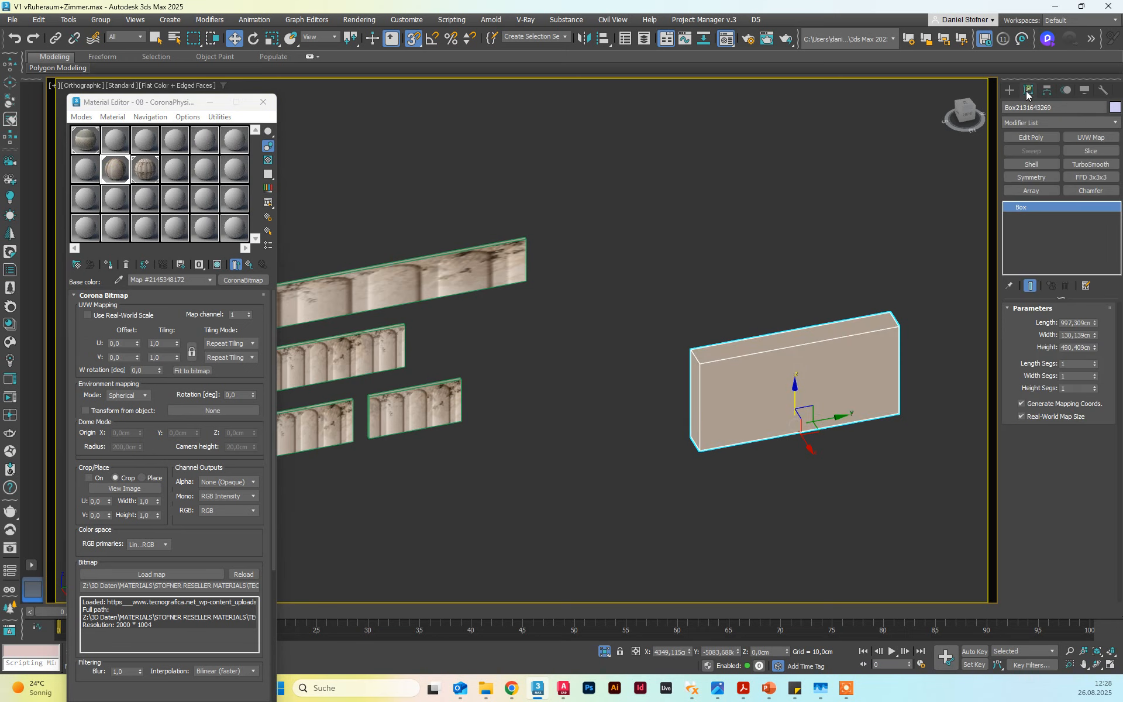
pyautogui.click(1089, 138)
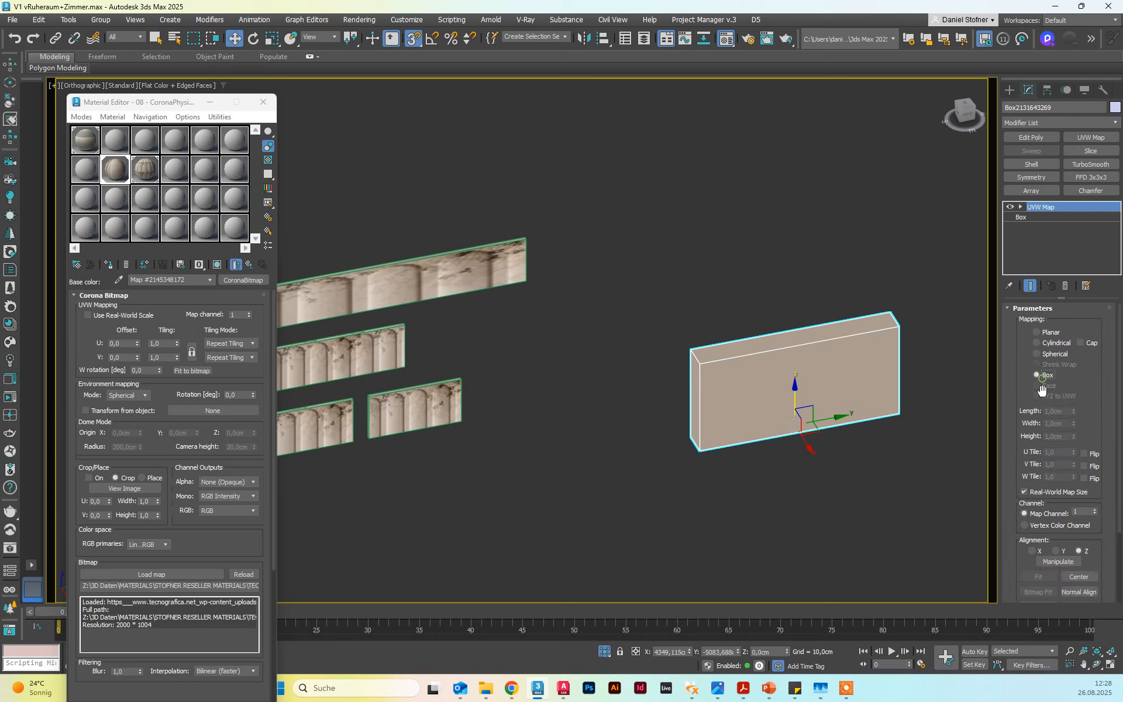
pyautogui.click(1025, 492)
pyautogui.moveTo(964, 172); pyautogui.dragTo(921, 172, button='middle')
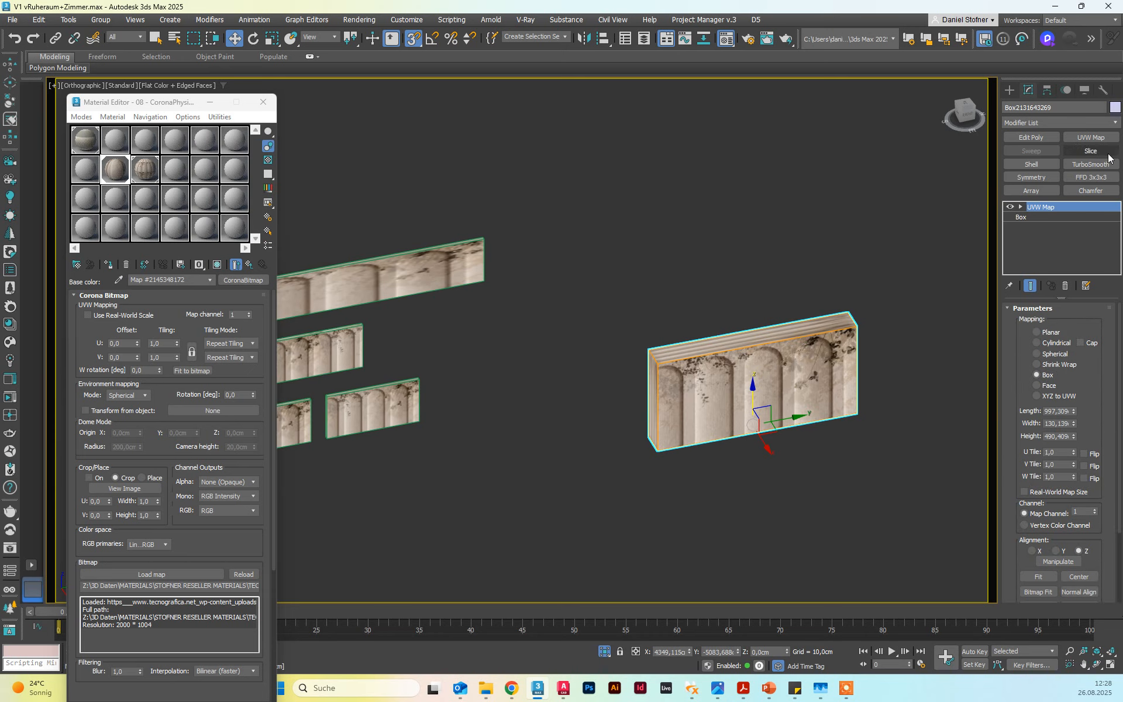
# Add an Edit Poly modifier above the thick box's UVW Map, and enter and leave its vertex level
pyautogui.click(1048, 139)
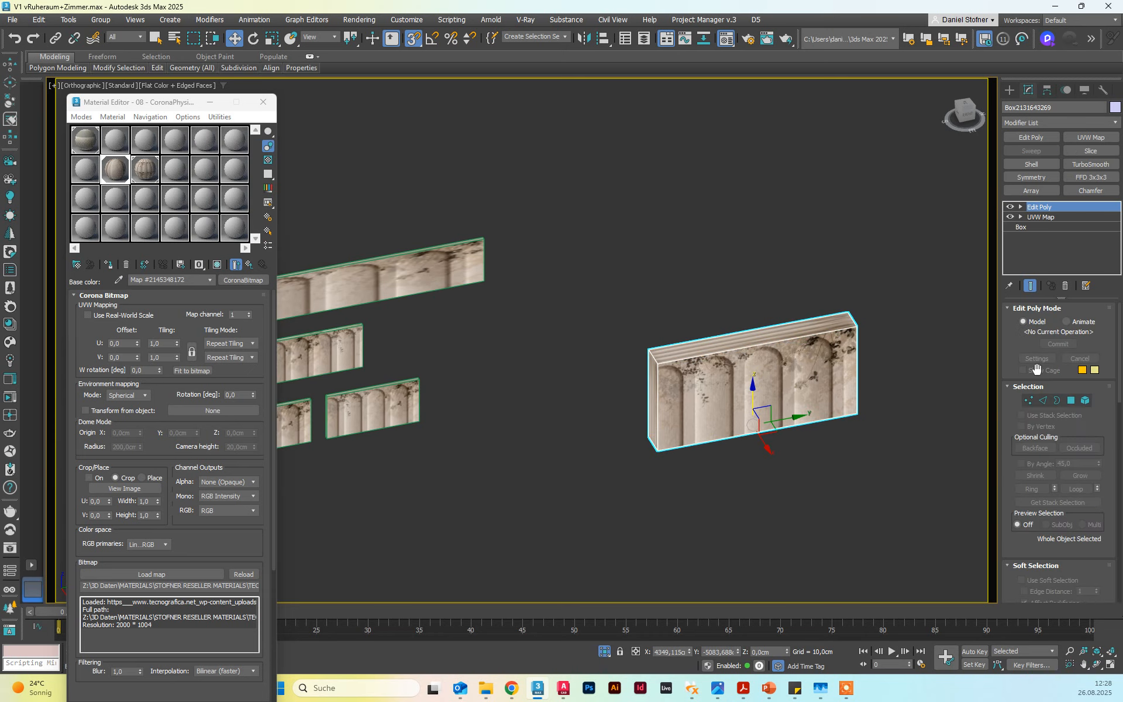
pyautogui.click(1030, 401)
pyautogui.scroll(5, 732, 419)
pyautogui.keyDown('alt'); pyautogui.moveTo(416, 338); pyautogui.dragTo(656, 377, button='middle'); pyautogui.keyUp('alt')
pyautogui.scroll(-6, 405, 378)
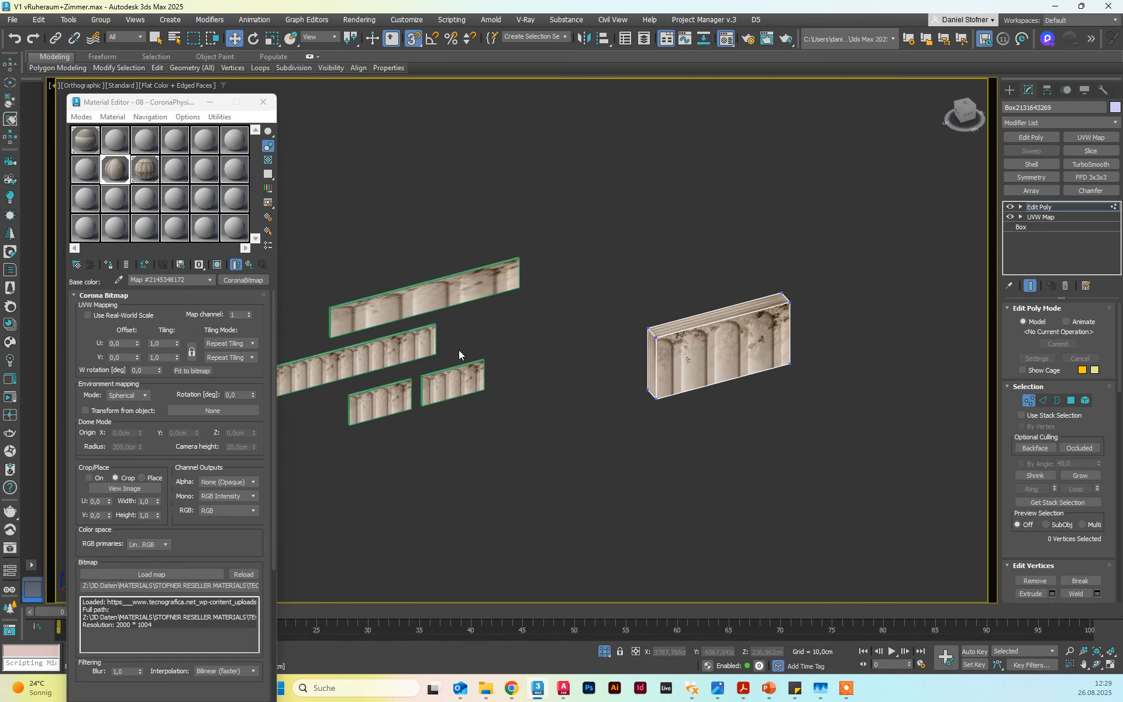
pyautogui.scroll(5, 459, 354)
pyautogui.scroll(-5, 527, 281)
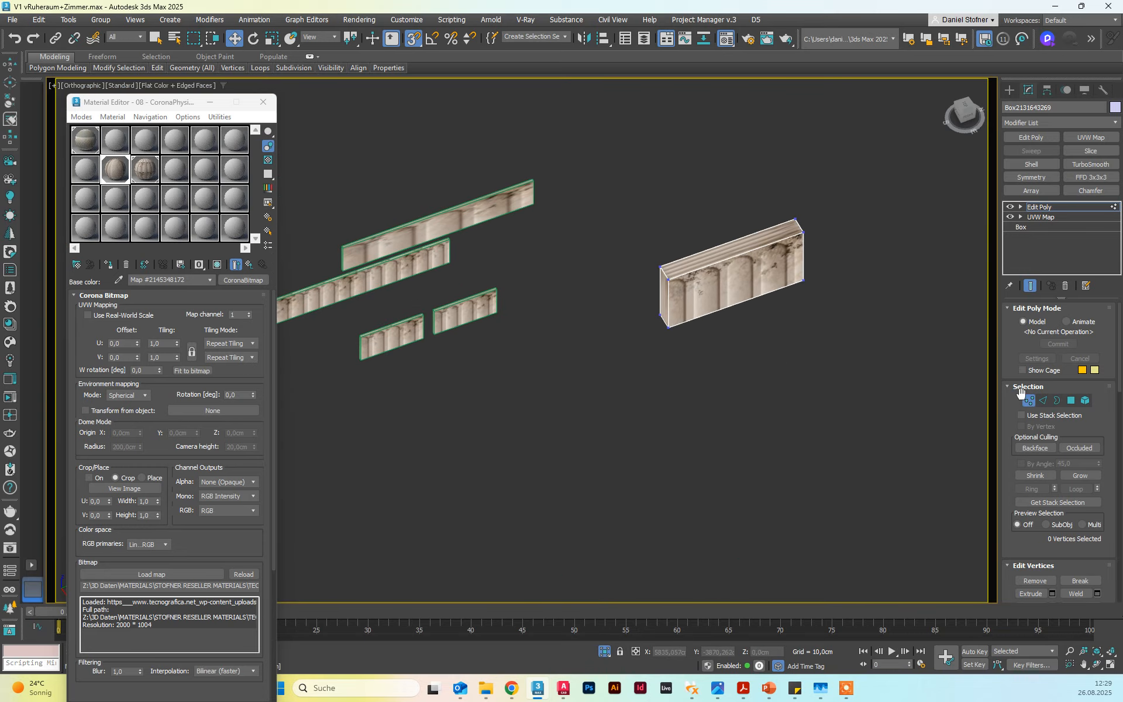
pyautogui.click(1028, 400)
# Inspect the mapping on the thick box's narrow faces and delete the box
pyautogui.click(1039, 217)
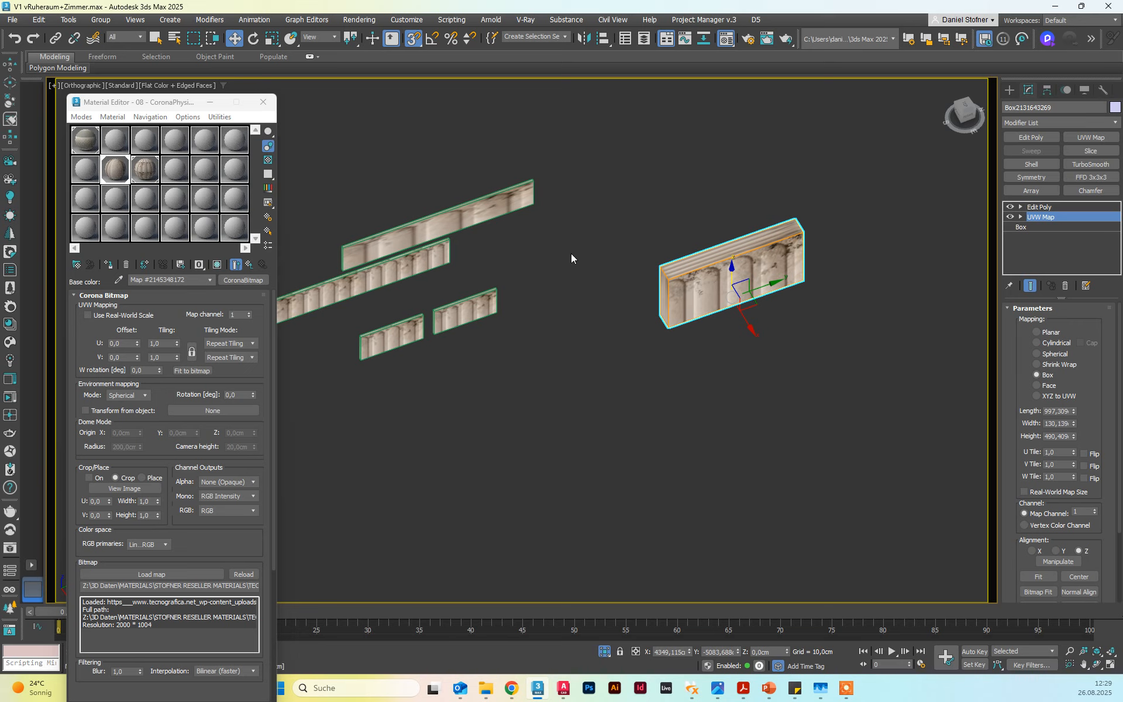
pyautogui.scroll(6, 571, 258)
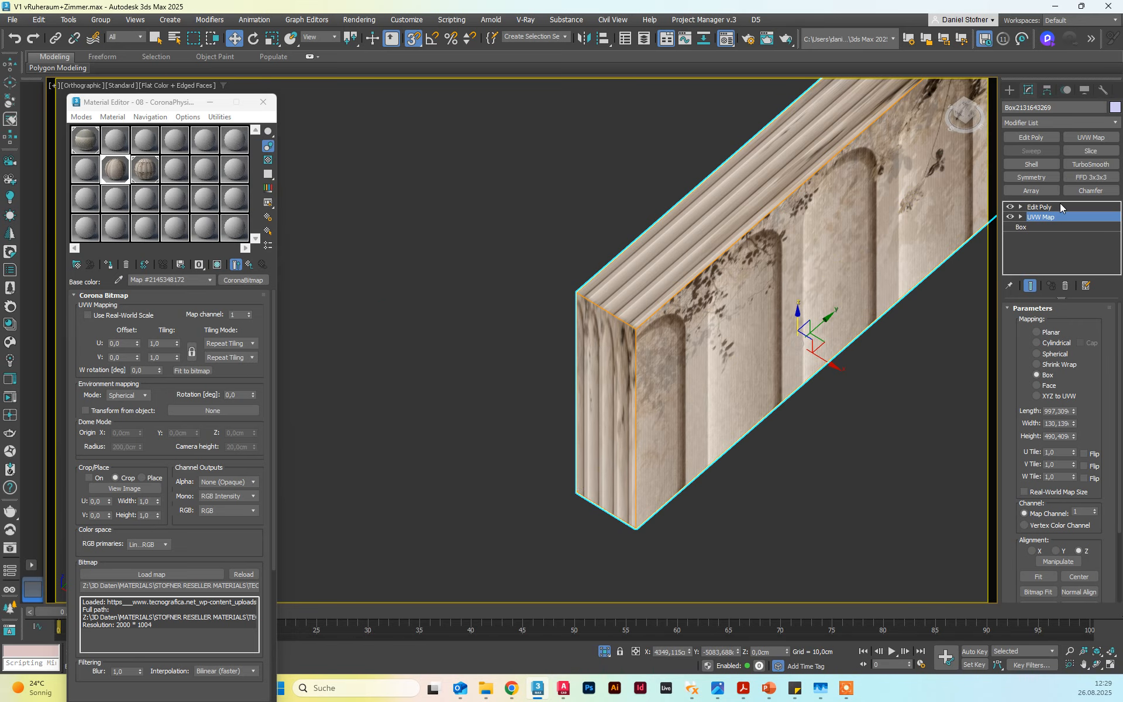
pyautogui.click(1047, 207)
pyautogui.scroll(-6, 585, 321)
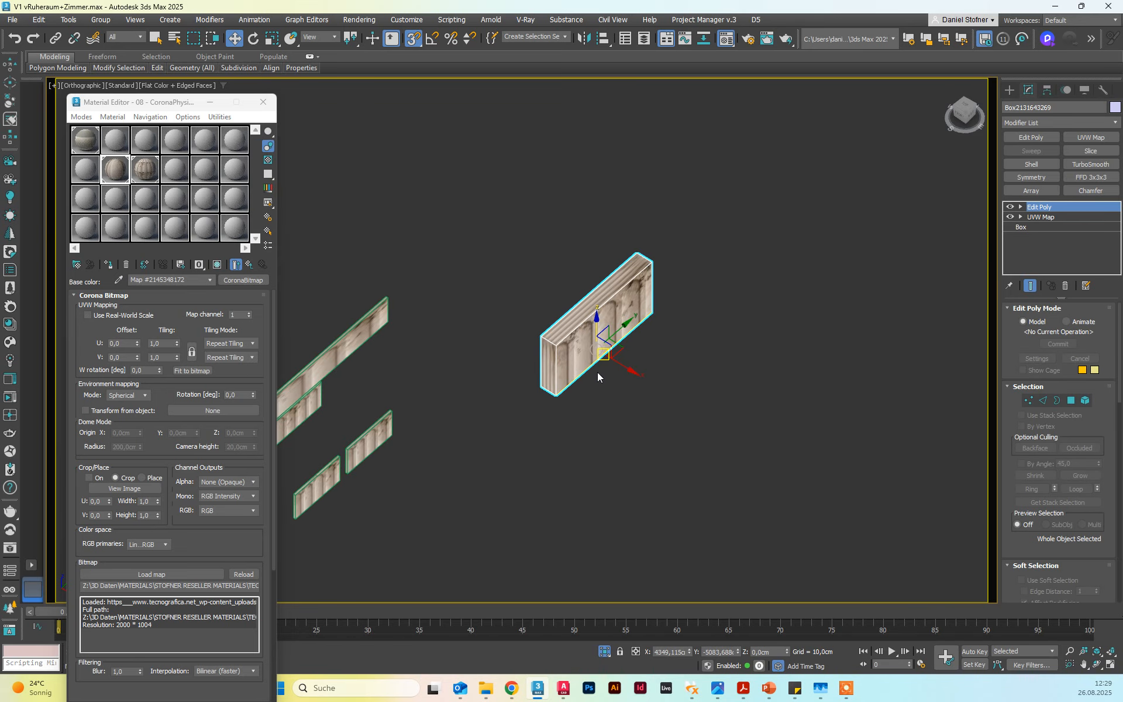
pyautogui.press('Delete')
# Create a thin box about 794 cm long, 21 cm wide and 125 cm high beside the existing boxes
pyautogui.click(1009, 90)
pyautogui.click(1031, 168)
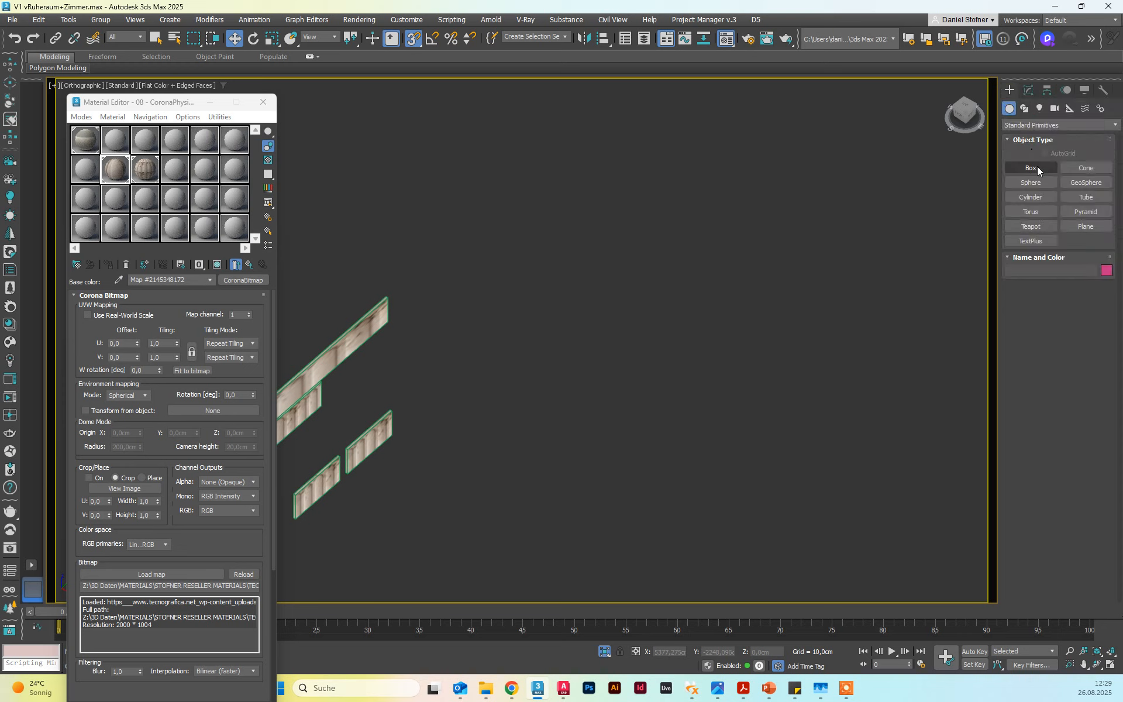
pyautogui.moveTo(451, 414); pyautogui.dragTo(526, 346)
pyautogui.click(526, 328)
# Assign the bitmap material without real-world scale to the thin box and turn off its Real-World Map Size
pyautogui.click(108, 264)
pyautogui.scroll(10, 441, 429)
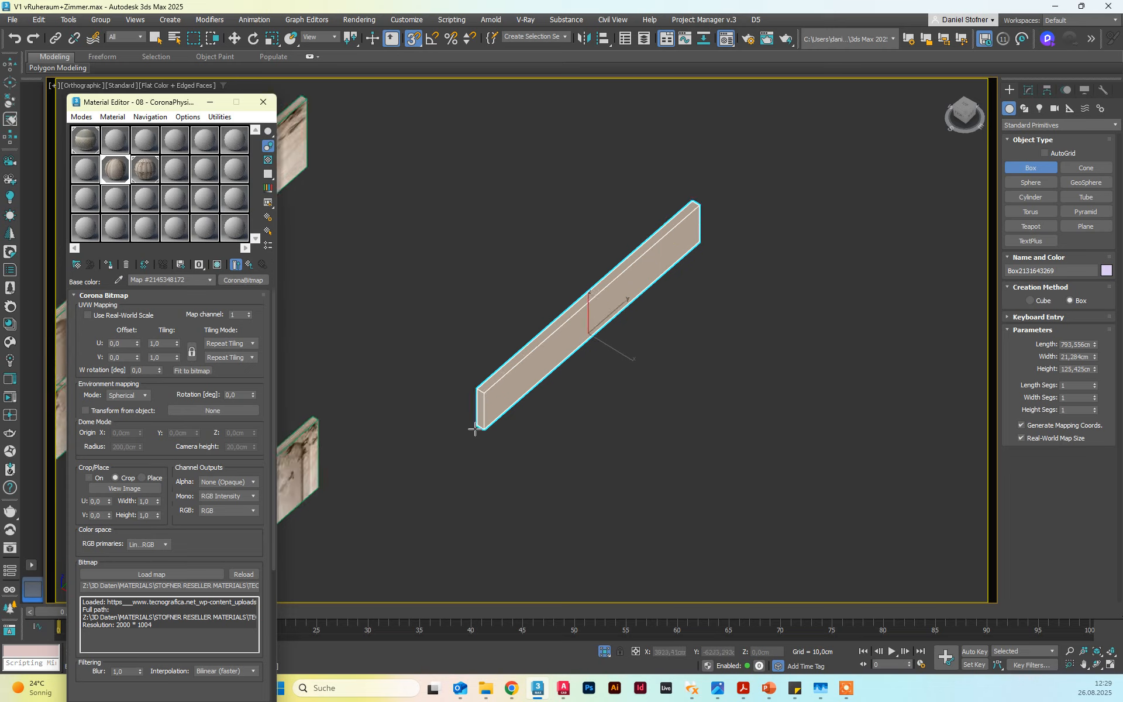
pyautogui.click(1058, 436)
# Compare the texture on the thin box's end and top faces with the narrow faces of the other boxes
pyautogui.scroll(-10, 767, 454)
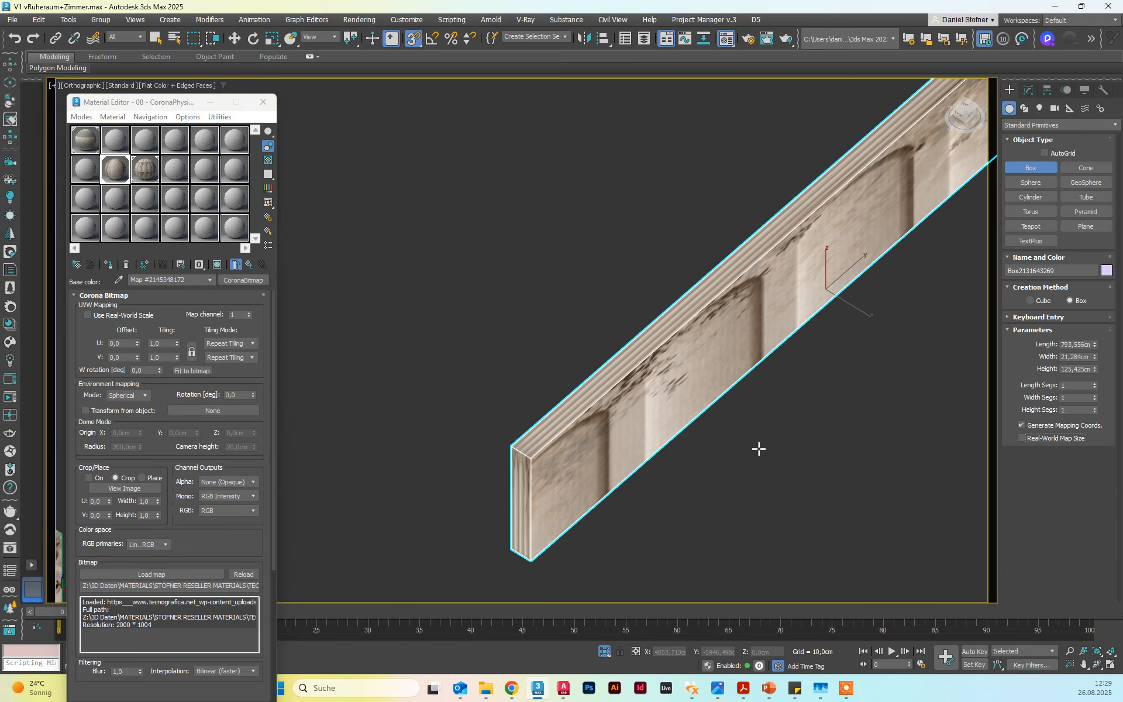
pyautogui.scroll(3, 597, 380)
pyautogui.scroll(-3, 573, 386)
pyautogui.scroll(2, 600, 346)
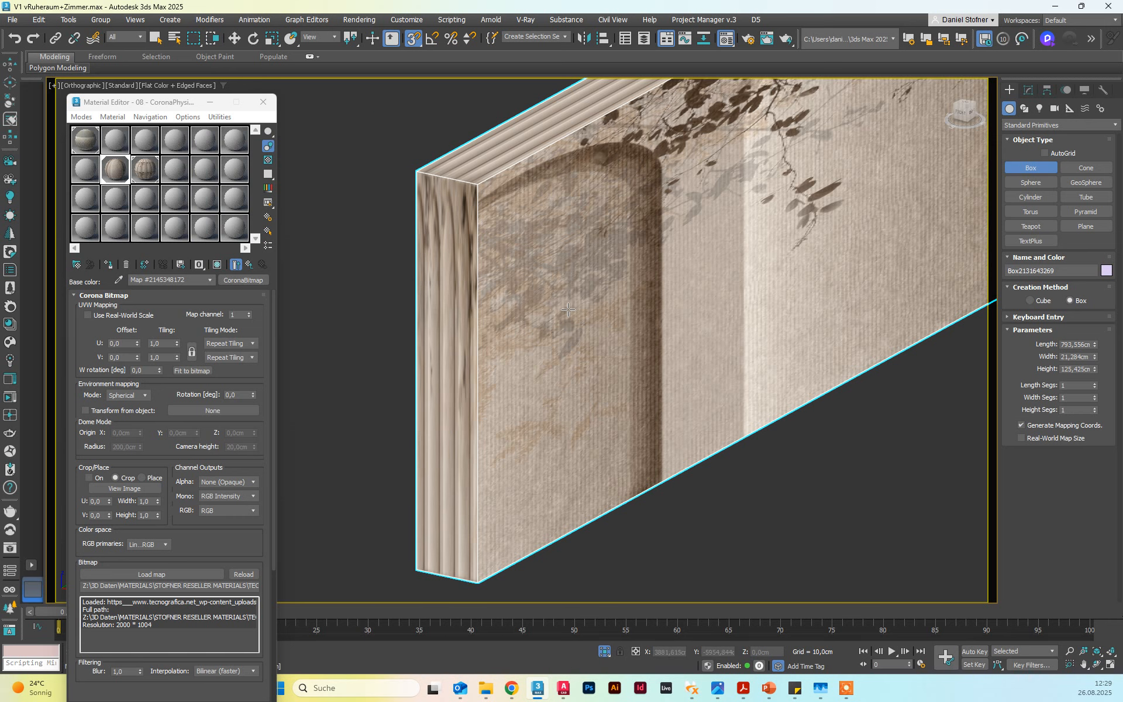
pyautogui.scroll(2, 568, 310)
pyautogui.scroll(-7, 559, 418)
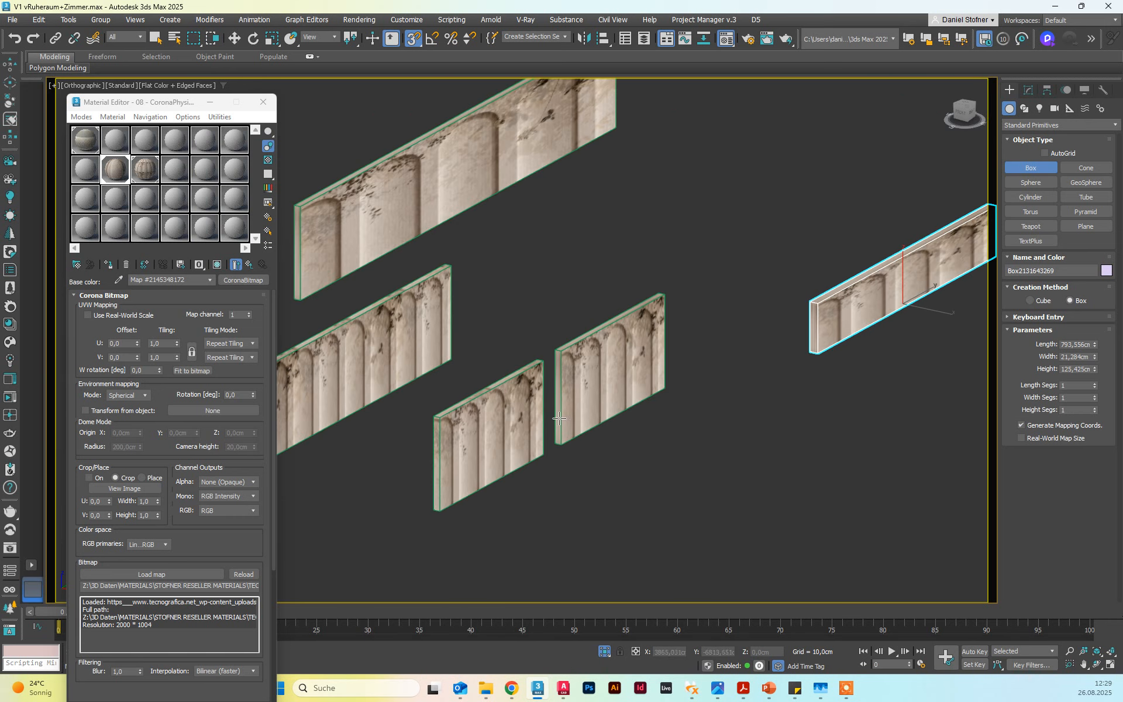
pyautogui.scroll(6, 496, 376)
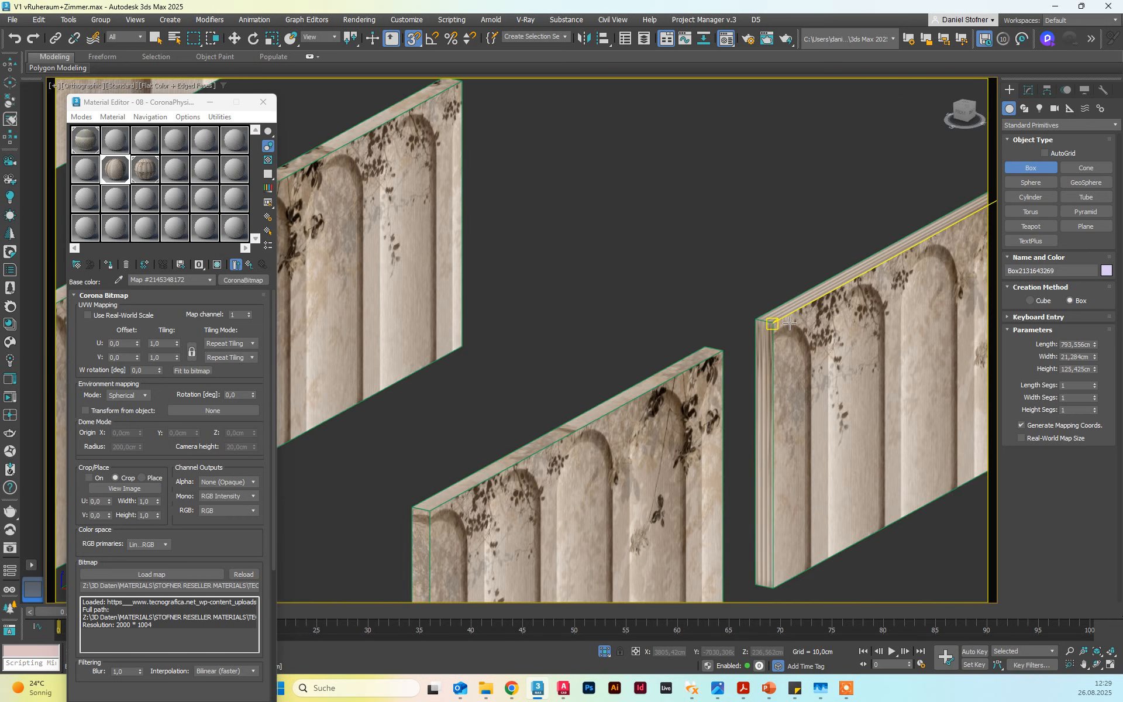
pyautogui.scroll(5, 789, 323)
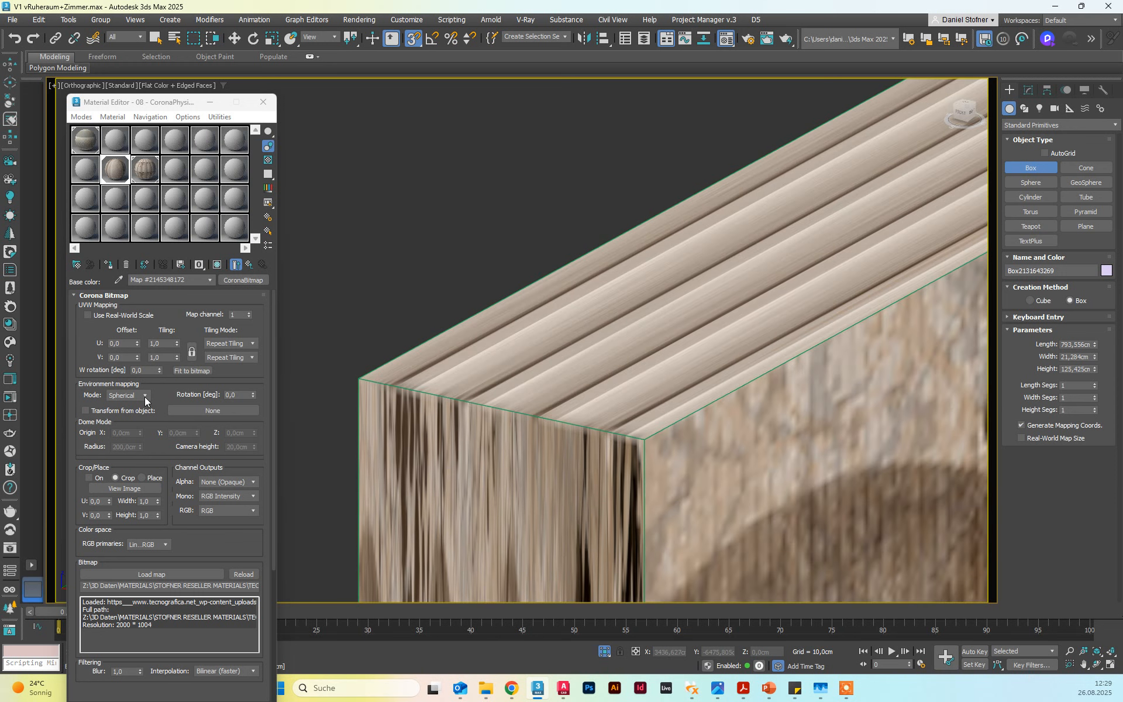
pyautogui.click(145, 396)
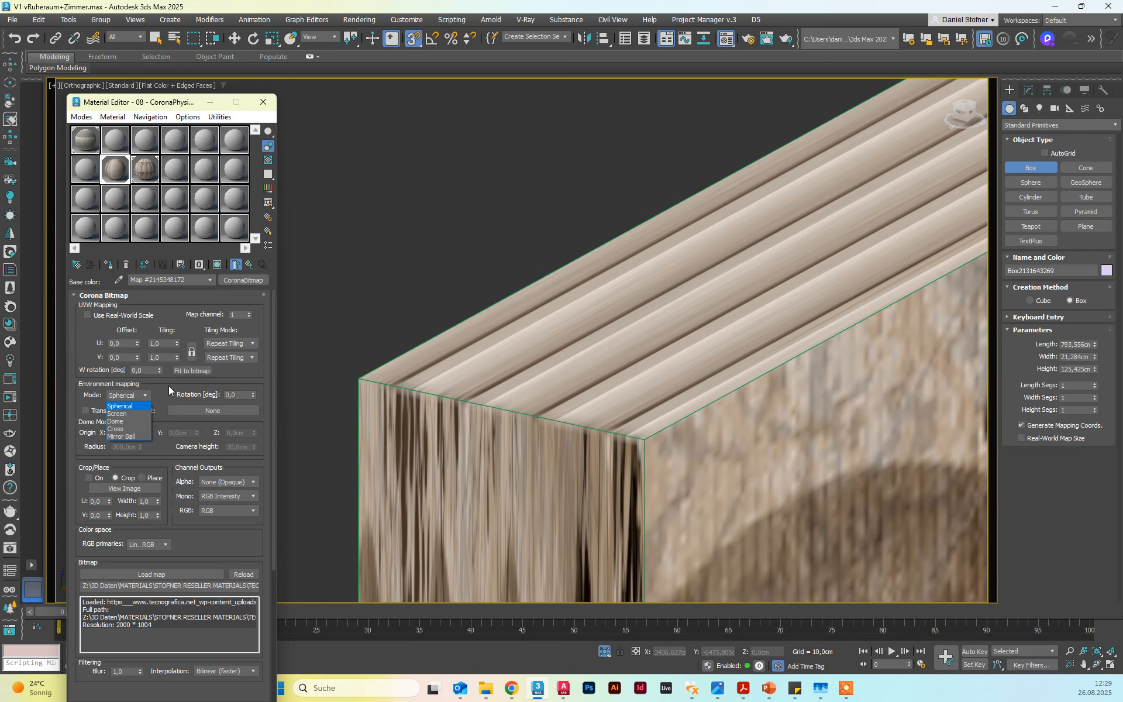
pyautogui.click(169, 390)
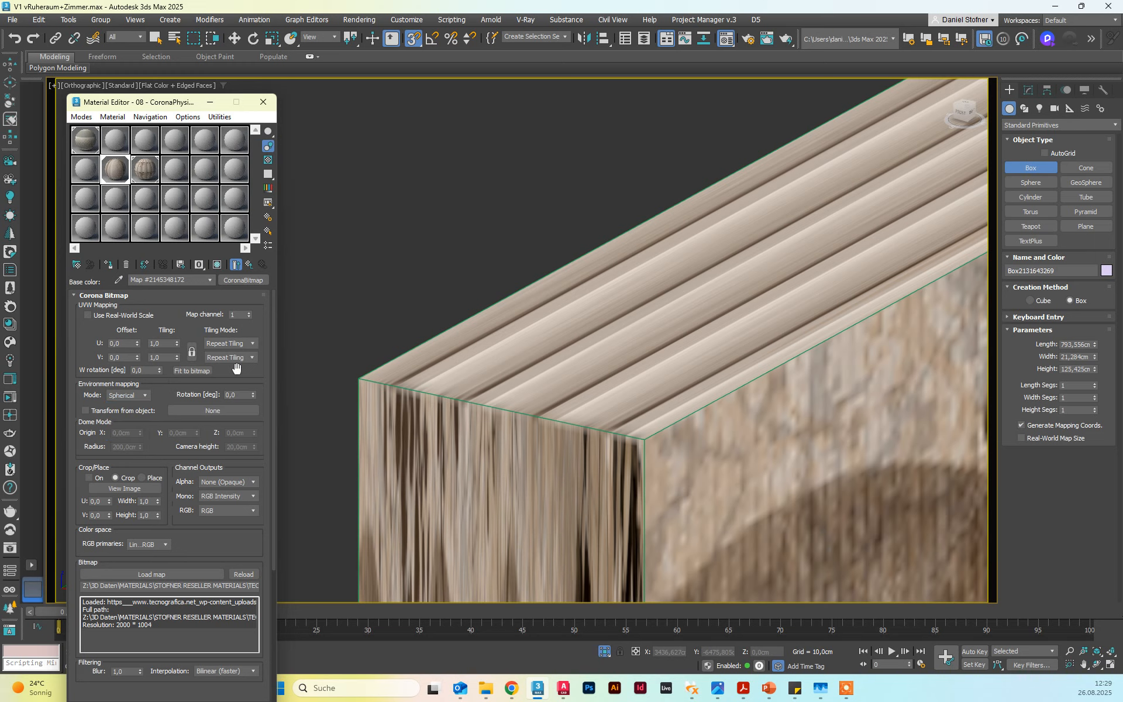
pyautogui.scroll(-10, 690, 378)
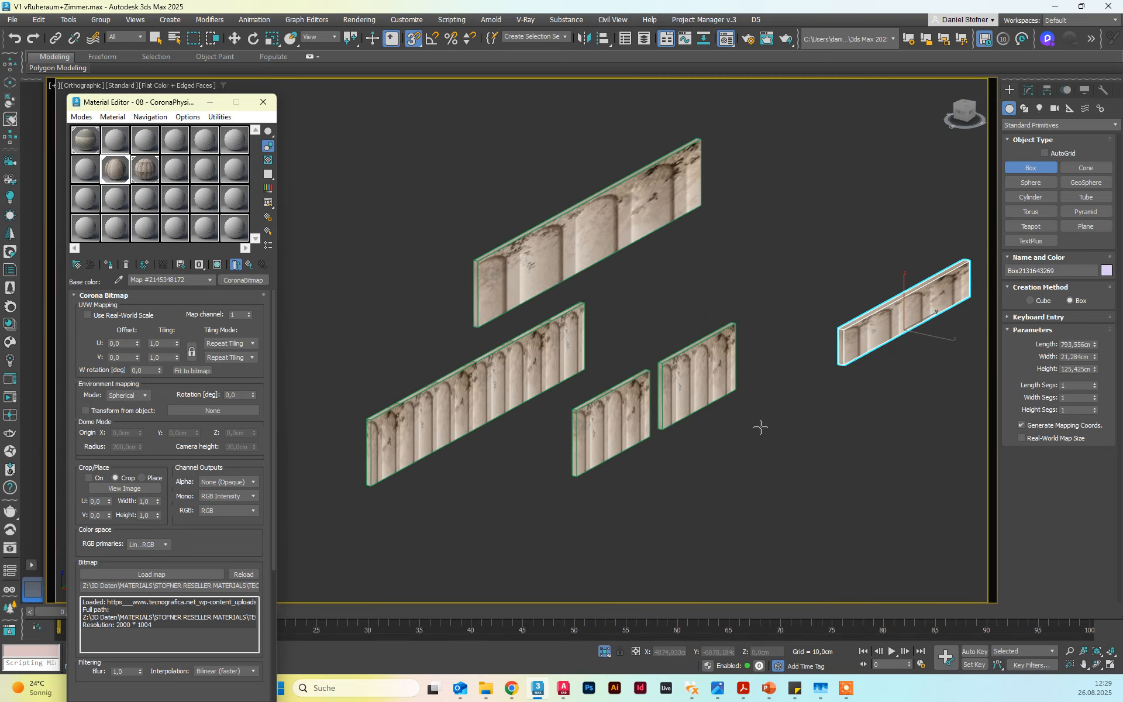
# Add an Edit Poly modifier to the thin box and move its end vertices to shorten it to about 69 cm
pyautogui.scroll(6, 822, 347)
pyautogui.moveTo(904, 348); pyautogui.dragTo(553, 422, button='middle')
pyautogui.scroll(-6, 536, 415)
pyautogui.keyDown('alt'); pyautogui.moveTo(627, 403); pyautogui.dragTo(586, 395, button='middle'); pyautogui.keyUp('alt')
pyautogui.moveTo(586, 396); pyautogui.dragTo(643, 344, button='middle')
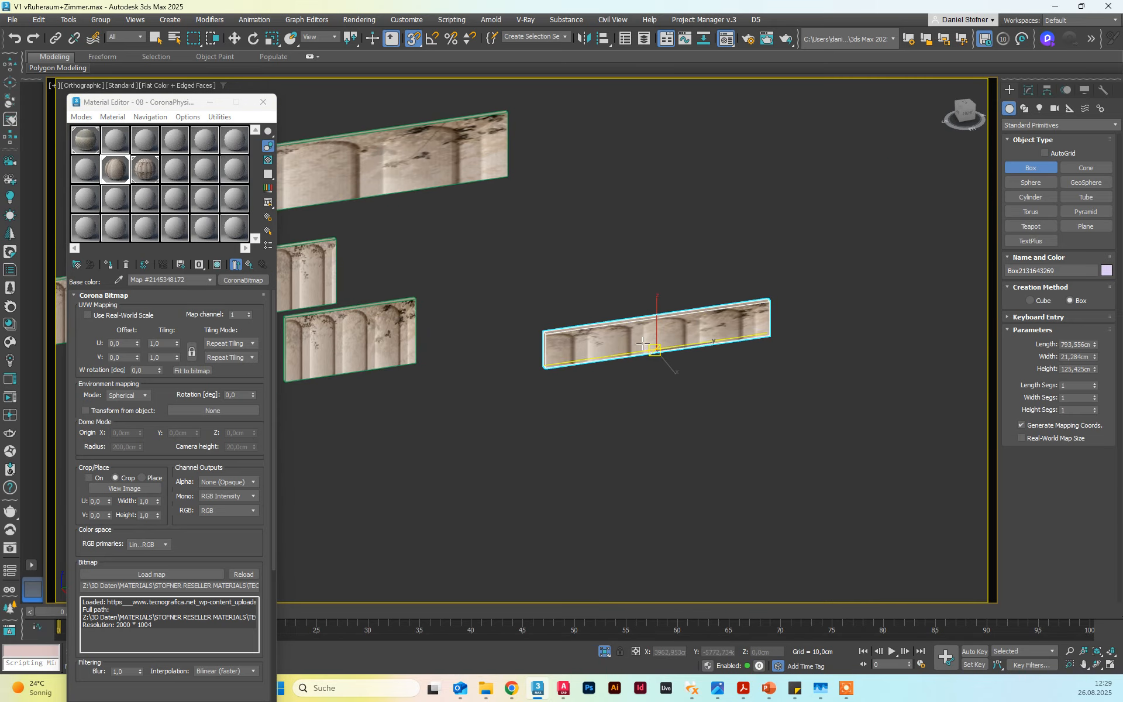
pyautogui.click(1028, 90)
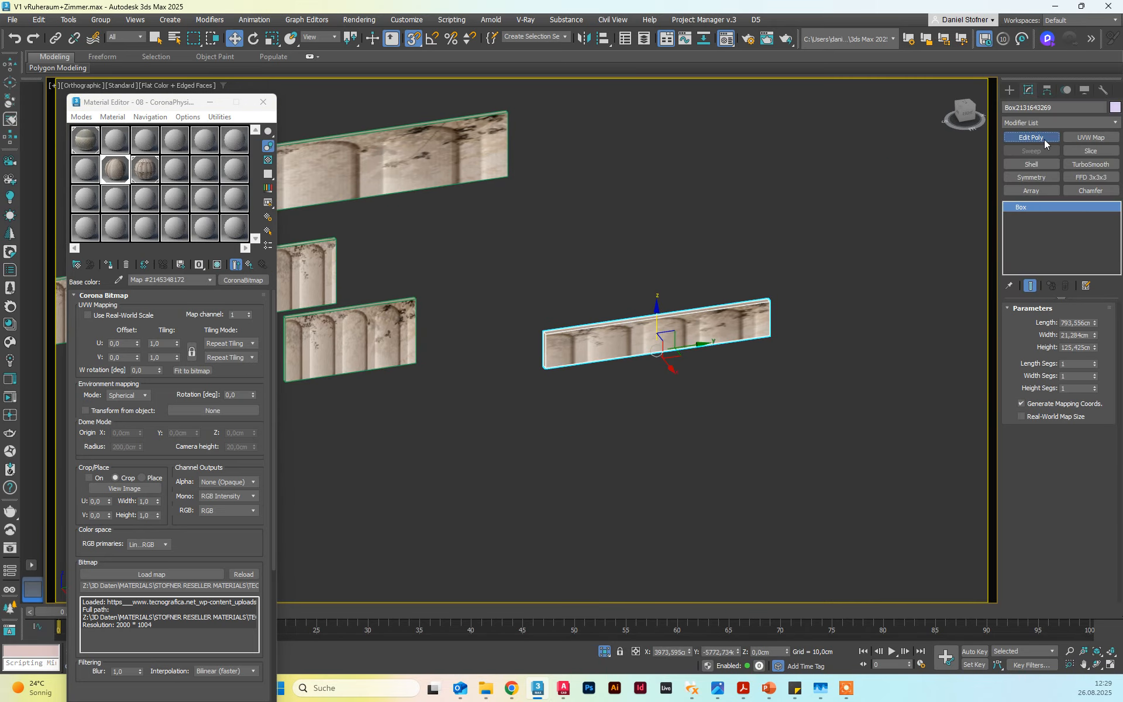
pyautogui.click(1031, 137)
pyautogui.click(1028, 401)
pyautogui.moveTo(689, 469); pyautogui.dragTo(764, 349)
pyautogui.scroll(7, 755, 286)
pyautogui.moveTo(835, 434); pyautogui.dragTo(708, 168, button='middle')
pyautogui.scroll(-2, 708, 167)
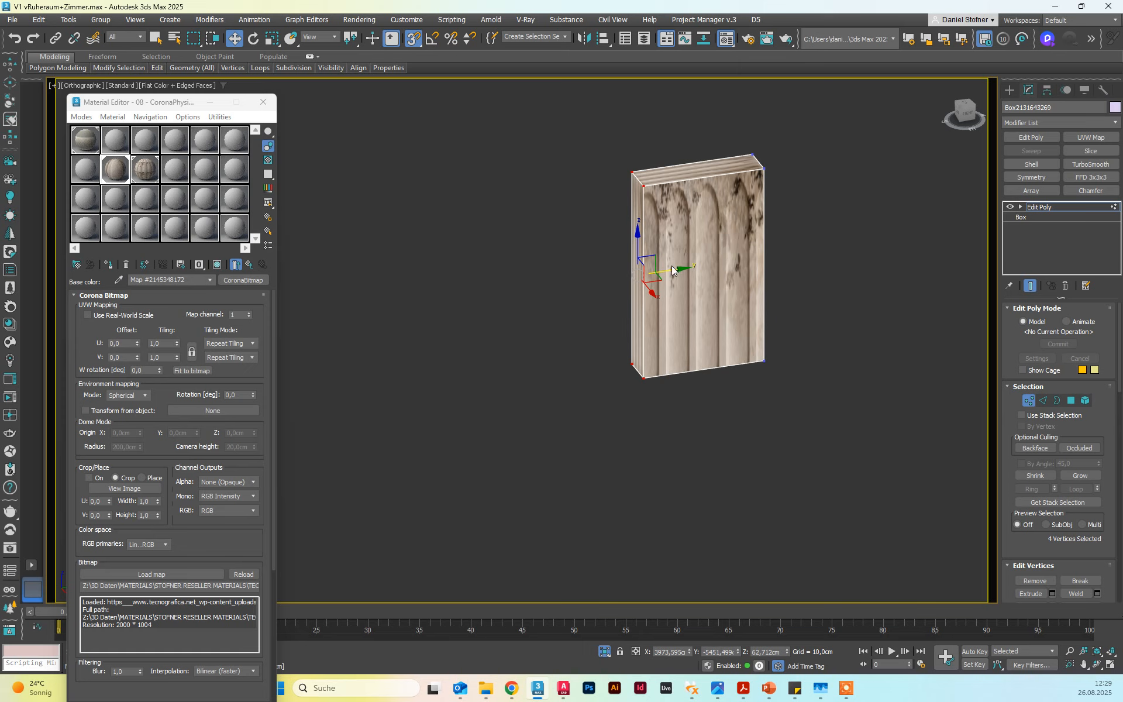
pyautogui.moveTo(677, 268)
pyautogui.mouseDown()
pyautogui.moveTo(345, 266)
pyautogui.moveTo(730, 268)
pyautogui.moveTo(688, 269)
pyautogui.mouseUp()
pyautogui.click(1029, 401)
pyautogui.press('z')
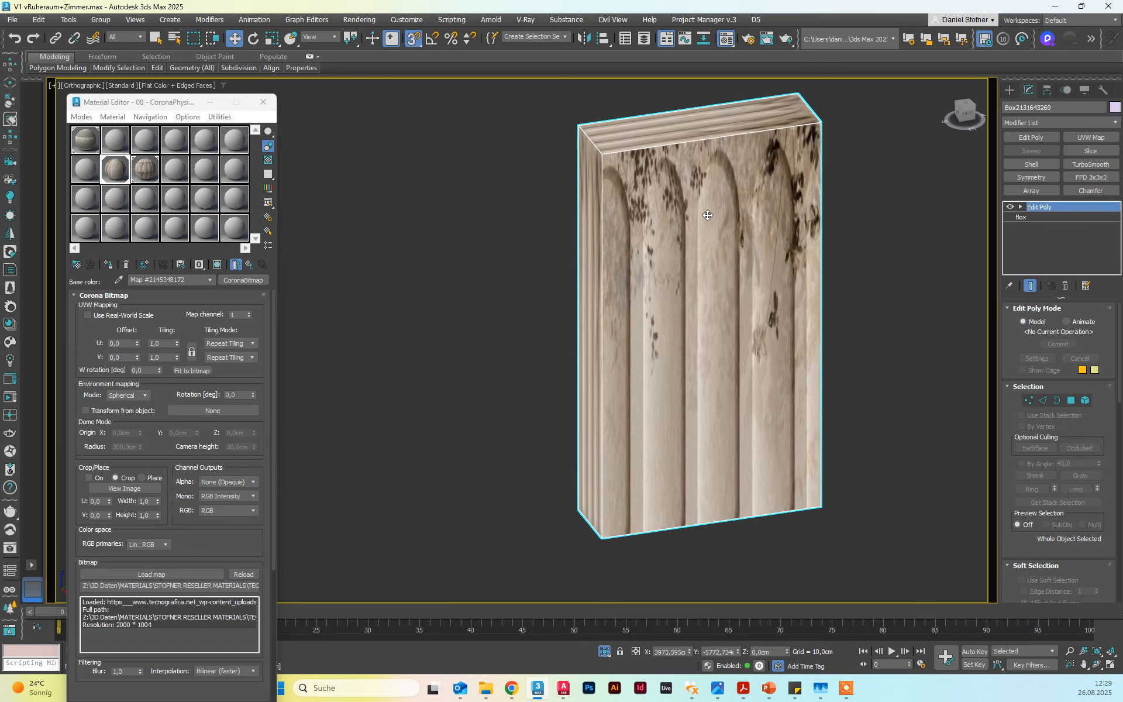
# Apply Reset XForm to the shortened box and add a UVW Map modifier with Box mapping and Real-World Map Size off
pyautogui.click(1105, 92)
pyautogui.click(1082, 300)
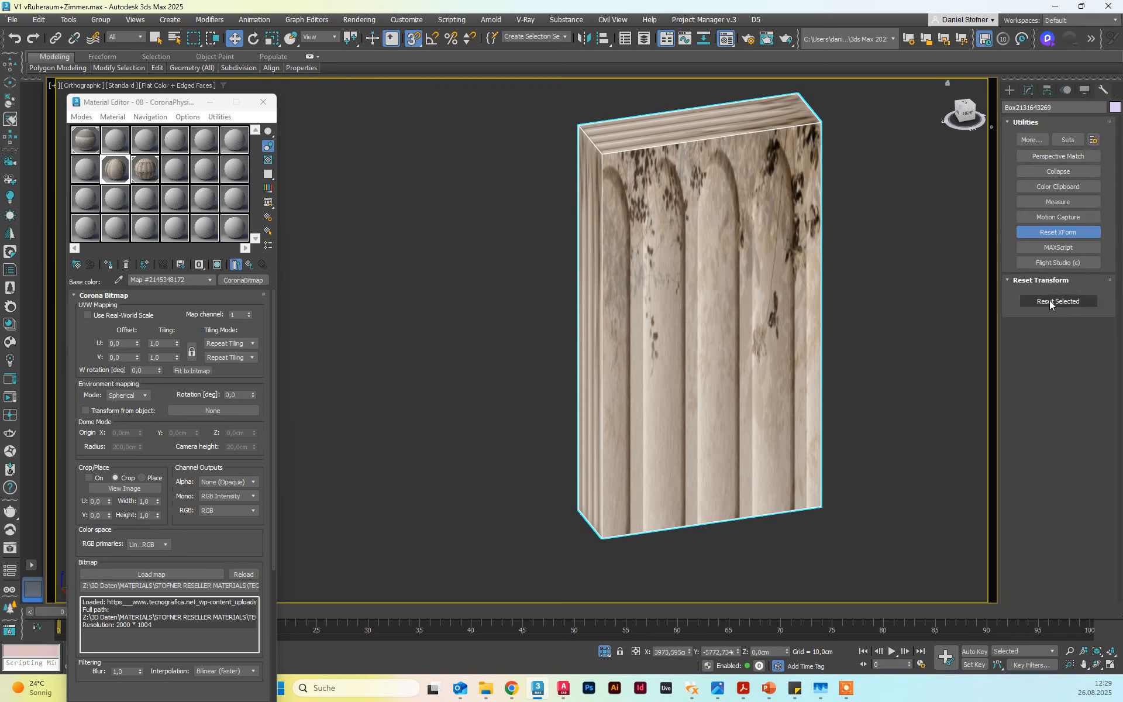
pyautogui.click(1028, 90)
pyautogui.click(1091, 137)
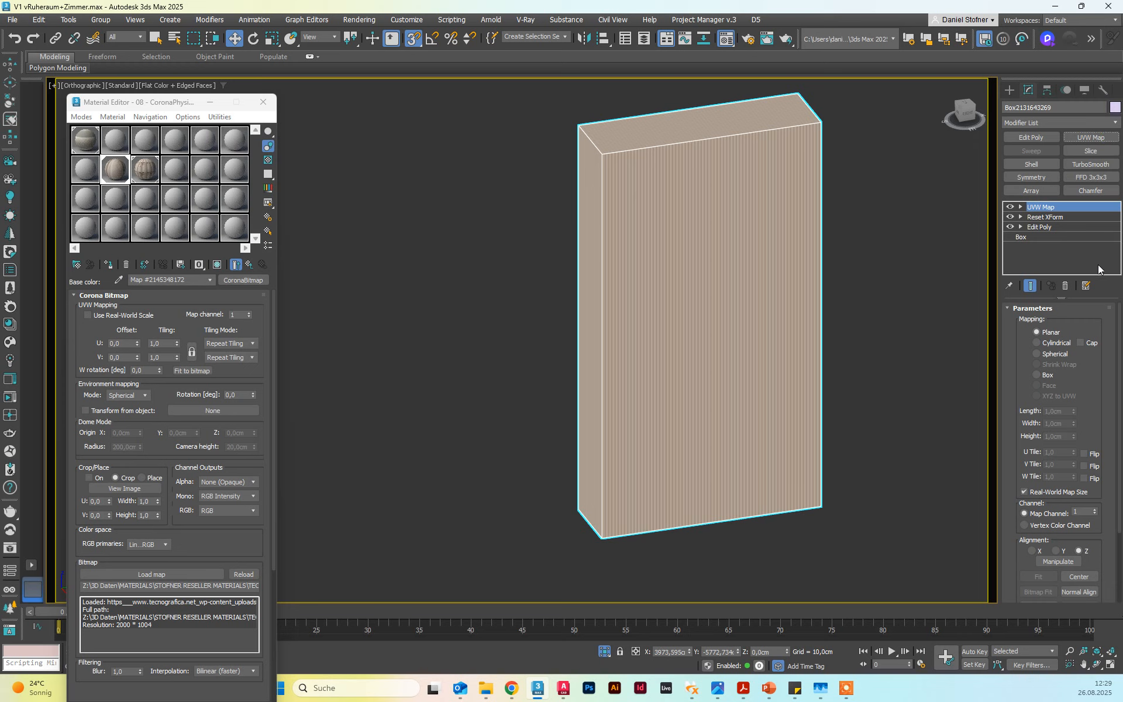
pyautogui.click(1048, 375)
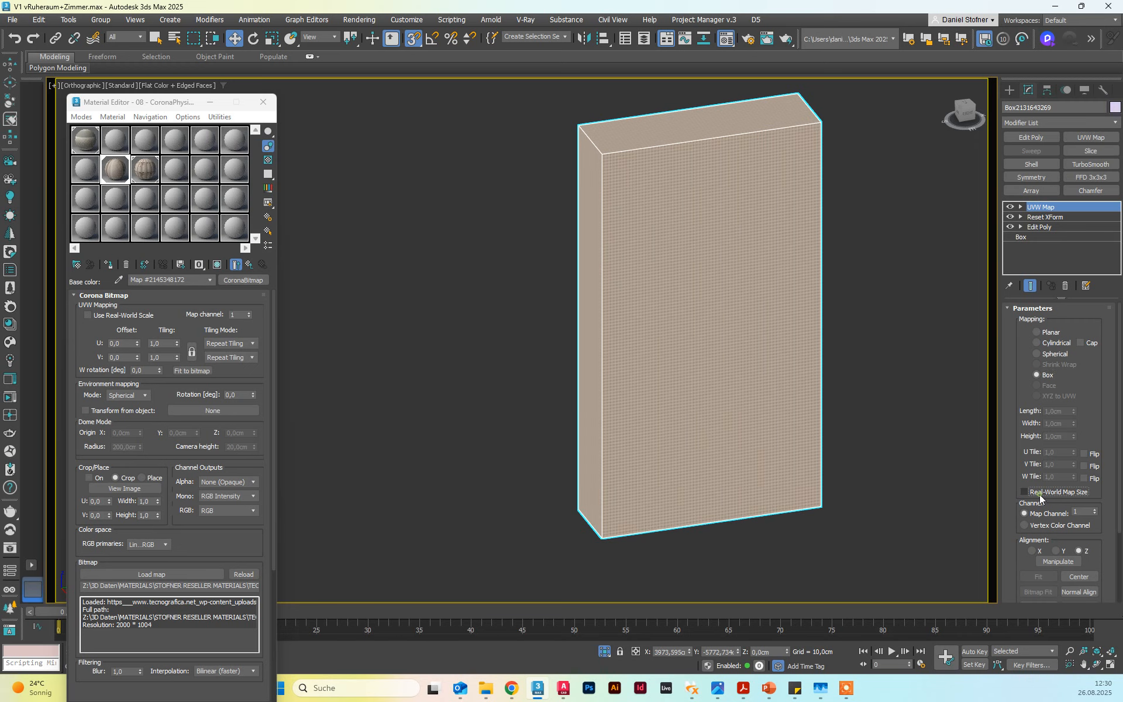
pyautogui.click(1039, 495)
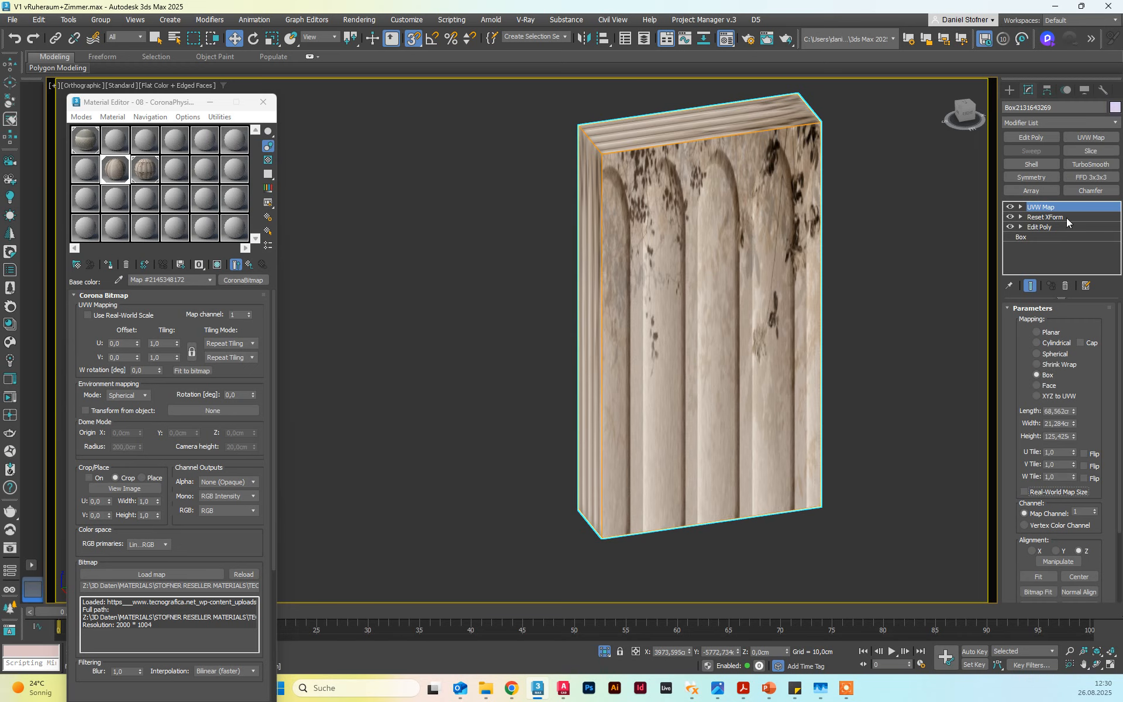
# Add another Edit Poly modifier above the shortened box's UVW Map
pyautogui.scroll(-10, 572, 378)
pyautogui.moveTo(404, 416); pyautogui.dragTo(644, 376, button='middle')
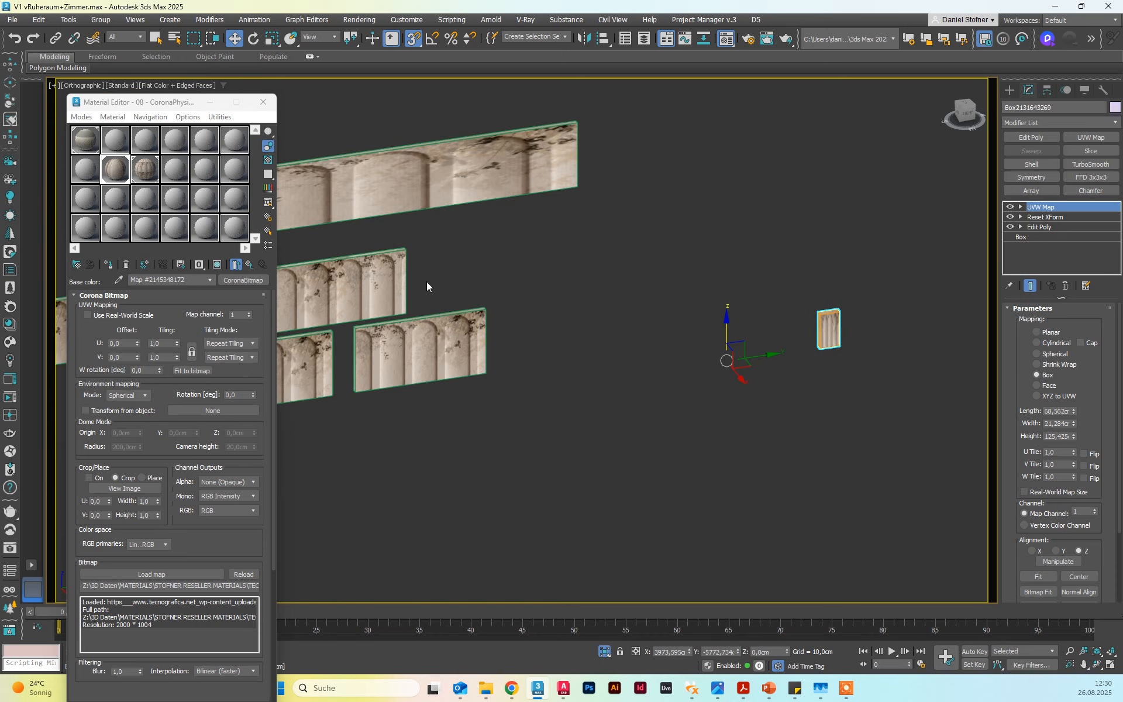
pyautogui.keyDown('alt'); pyautogui.moveTo(426, 286); pyautogui.dragTo(318, 277, button='middle'); pyautogui.keyUp('alt')
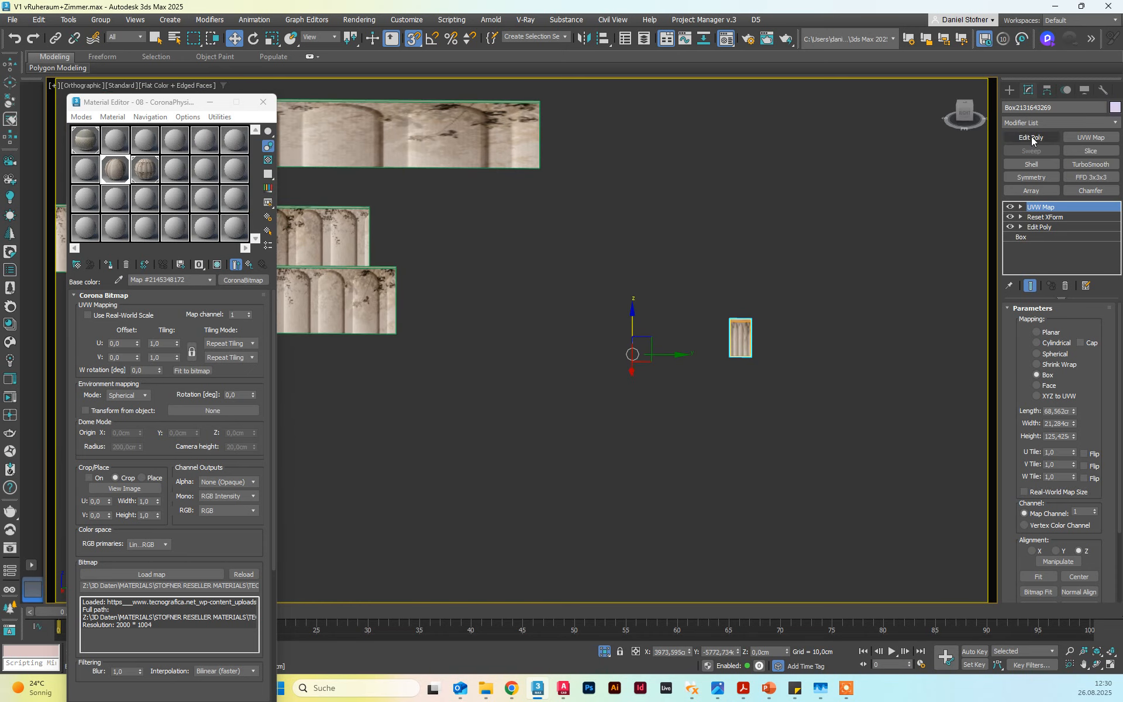
pyautogui.click(1031, 137)
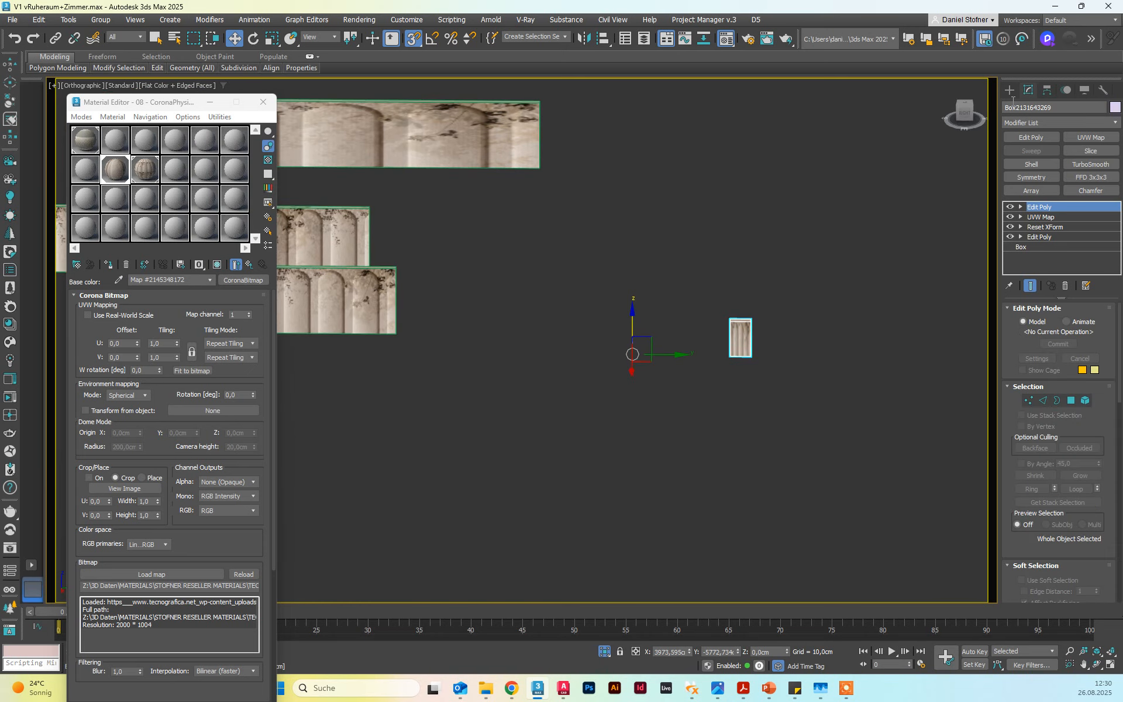
# Create a new box about 662 cm long, 27 cm wide and 216 cm high in front of the shortened box
pyautogui.click(1009, 89)
pyautogui.click(1031, 168)
pyautogui.moveTo(470, 424); pyautogui.dragTo(668, 425)
pyautogui.click(674, 360)
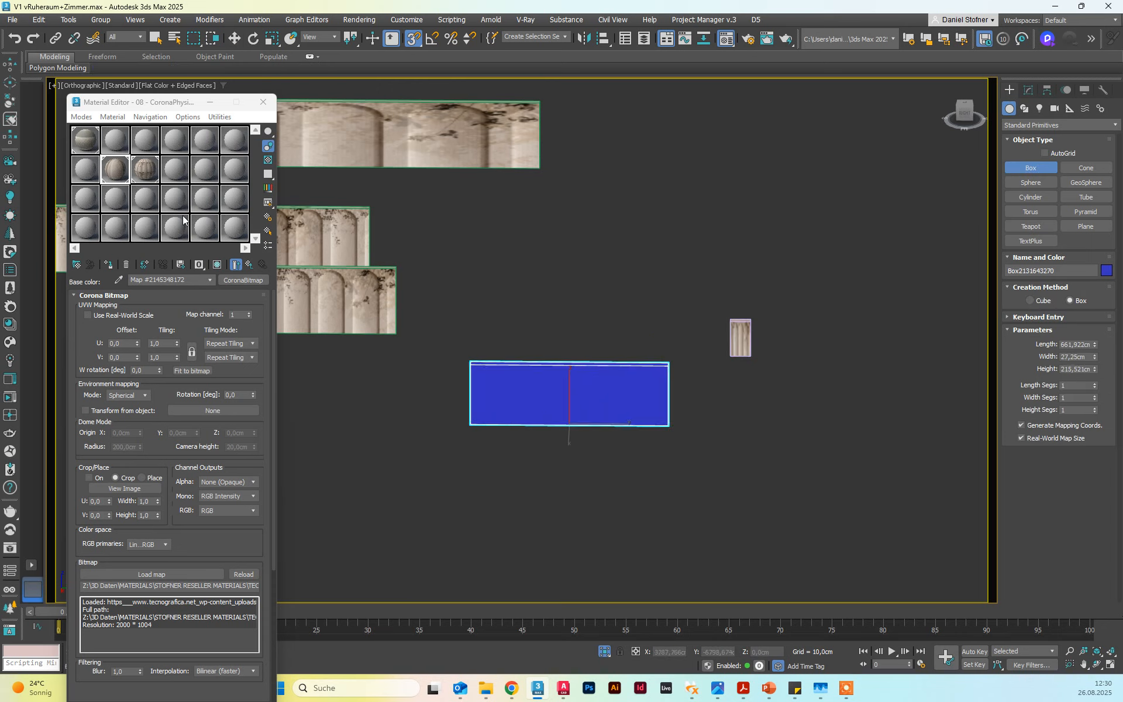
# Assign the bitmap material without real-world scale to the new box, leaving its Real-World Map Size on
pyautogui.click(124, 174)
pyautogui.click(109, 265)
pyautogui.keyDown('alt'); pyautogui.moveTo(428, 331); pyautogui.dragTo(583, 446, button='middle'); pyautogui.keyUp('alt')
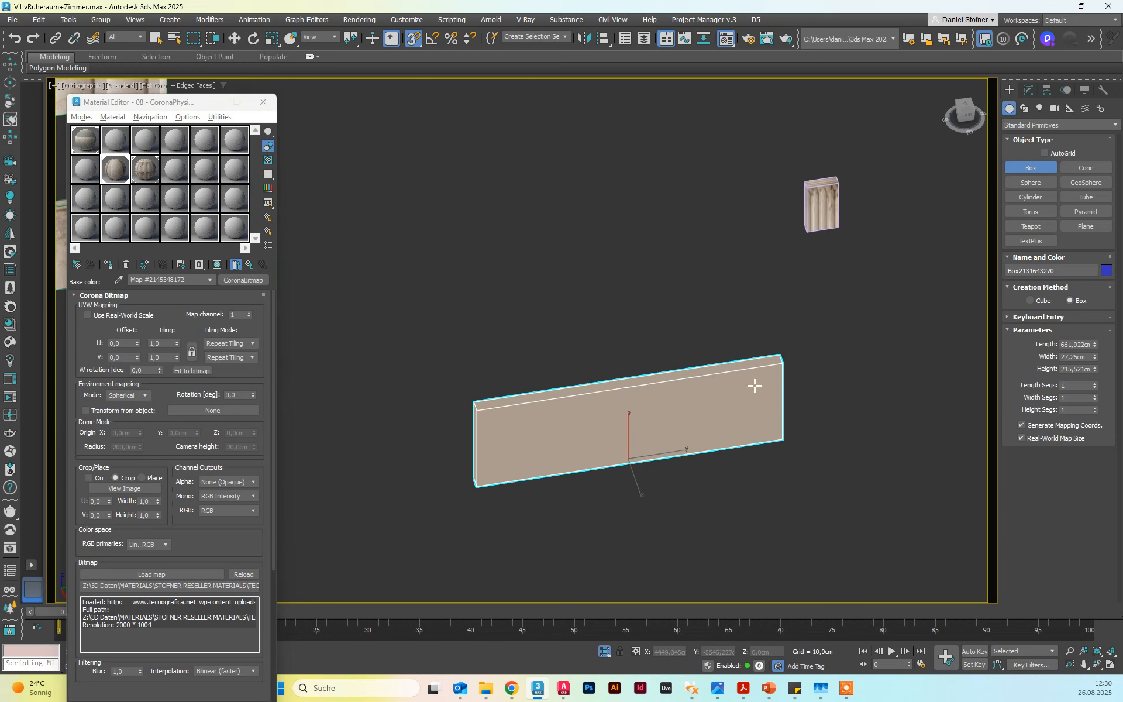
# Assign the bitmap material that uses real-world scale to the new box
pyautogui.click(144, 173)
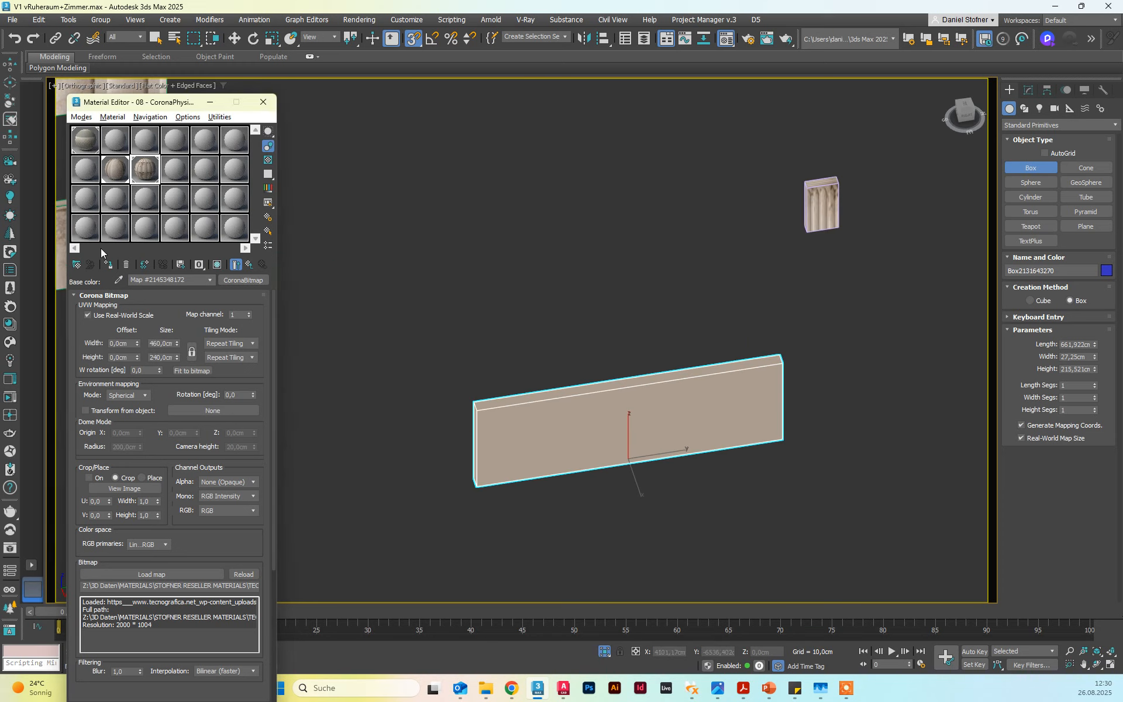
pyautogui.click(111, 265)
# Compare the real-world texture on the new box's narrow faces with the end and top faces of the other boxes
pyautogui.scroll(5, 807, 376)
pyautogui.keyDown('alt'); pyautogui.moveTo(444, 404); pyautogui.dragTo(623, 322, button='middle'); pyautogui.keyUp('alt')
pyautogui.scroll(-2, 609, 393)
pyautogui.scroll(4, 532, 351)
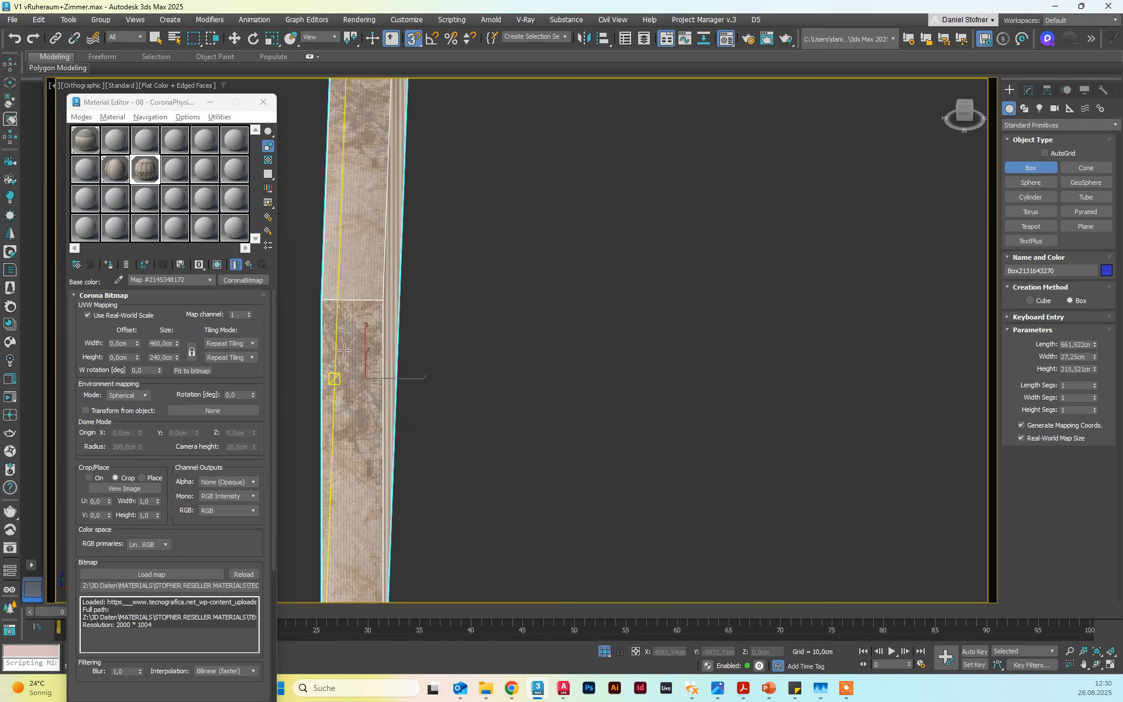
pyautogui.moveTo(333, 380); pyautogui.dragTo(567, 358, button='middle')
pyautogui.scroll(-8, 544, 429)
pyautogui.moveTo(503, 474); pyautogui.dragTo(482, 446, button='middle')
pyautogui.scroll(3, 535, 422)
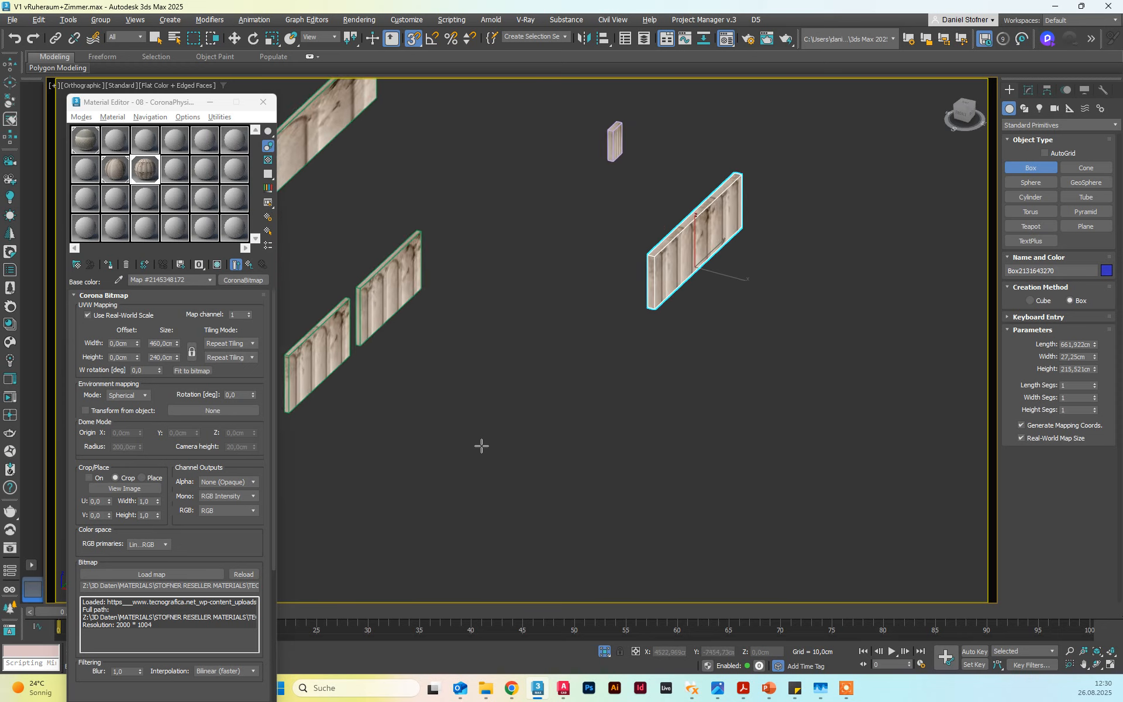
pyautogui.scroll(-1, 482, 446)
pyautogui.scroll(3, 355, 294)
pyautogui.scroll(12, 456, 382)
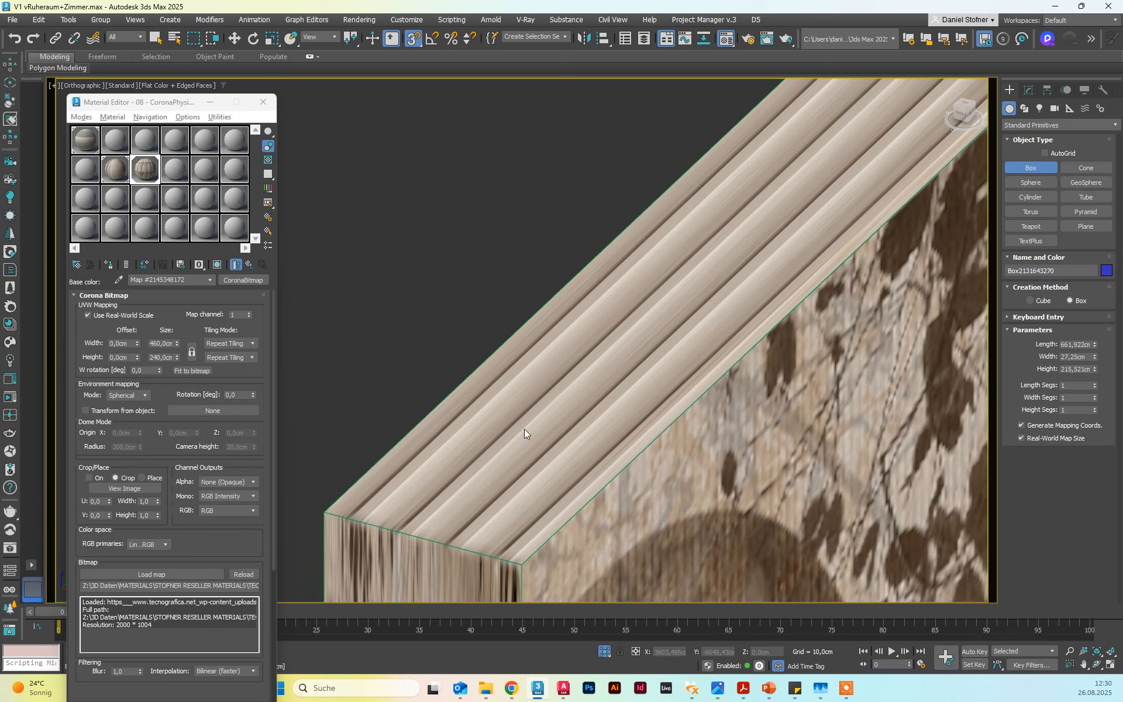
# End box creation and make the unused material 10 - CoronaPhysicalMtl active for editing
pyautogui.press('w')
pyautogui.click(128, 171)
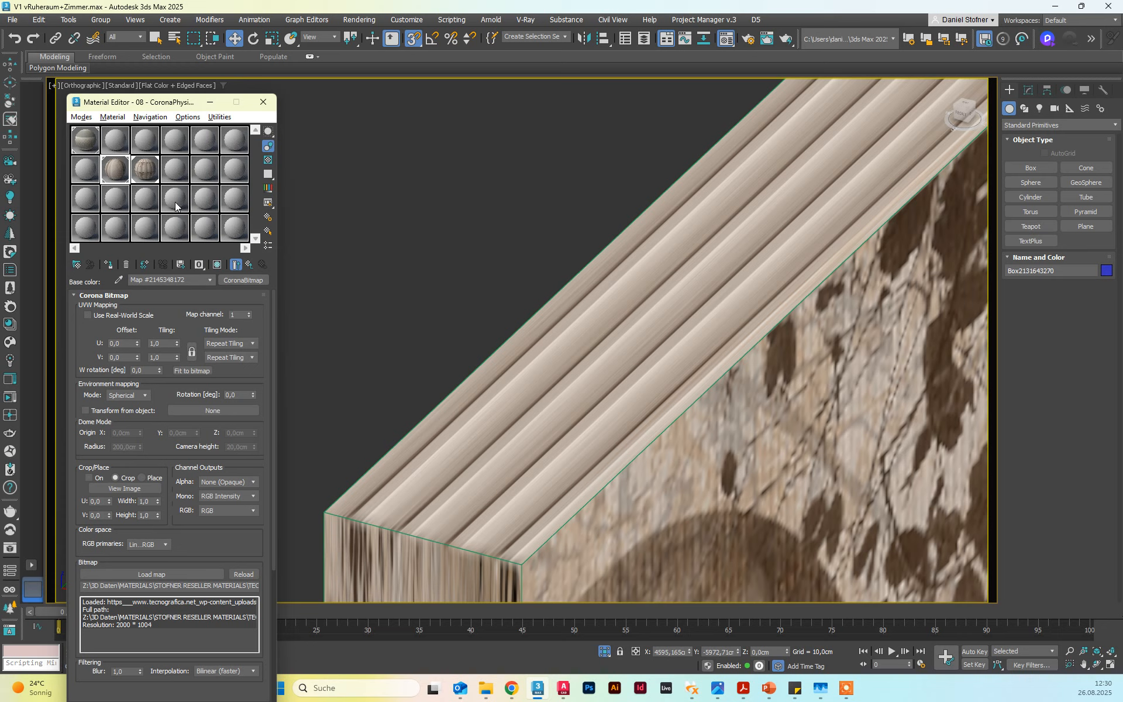
pyautogui.click(175, 170)
pyautogui.click(241, 280)
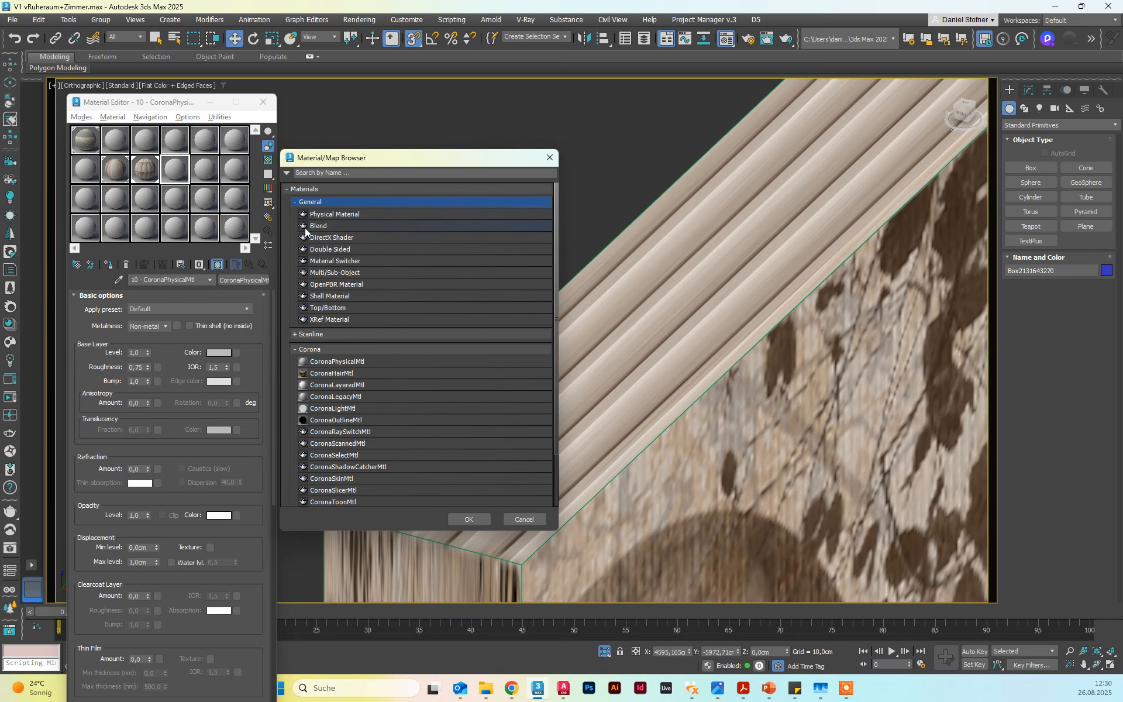
pyautogui.click(294, 202)
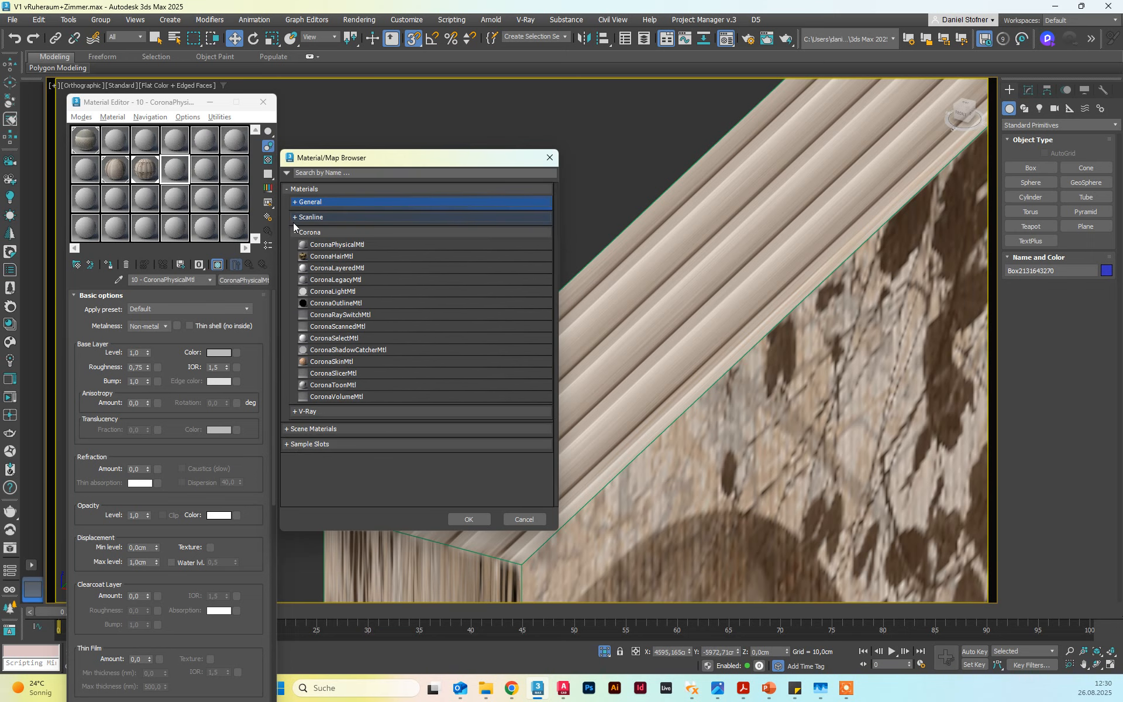
pyautogui.click(295, 202)
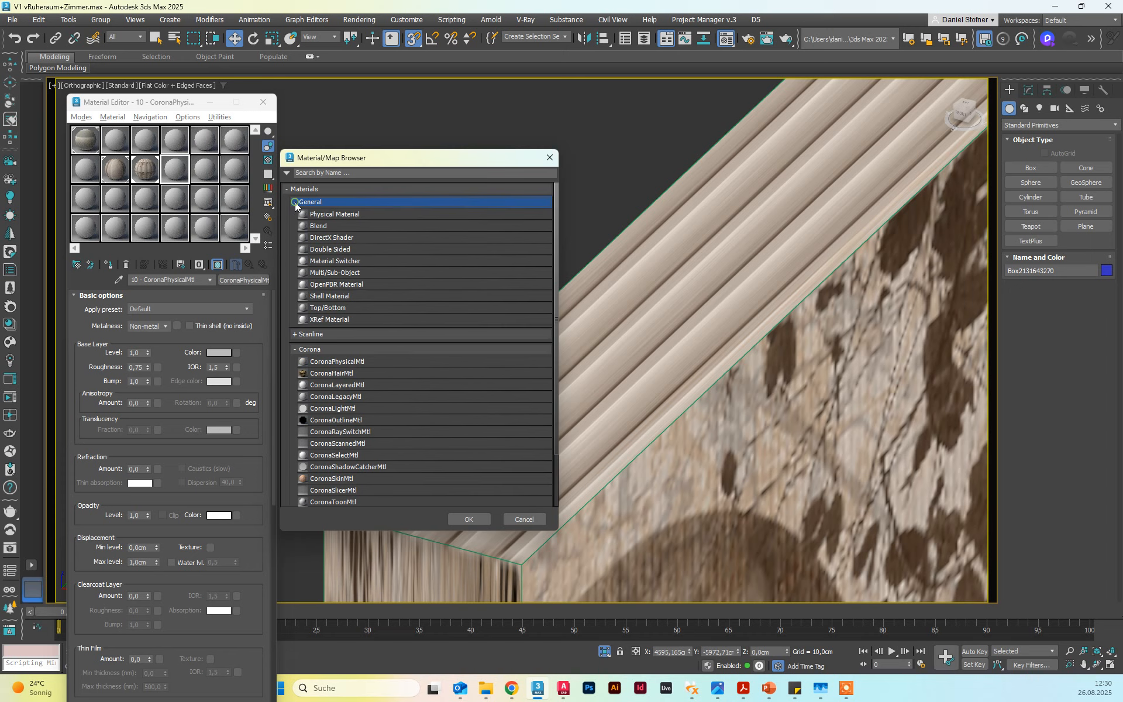
pyautogui.click(550, 158)
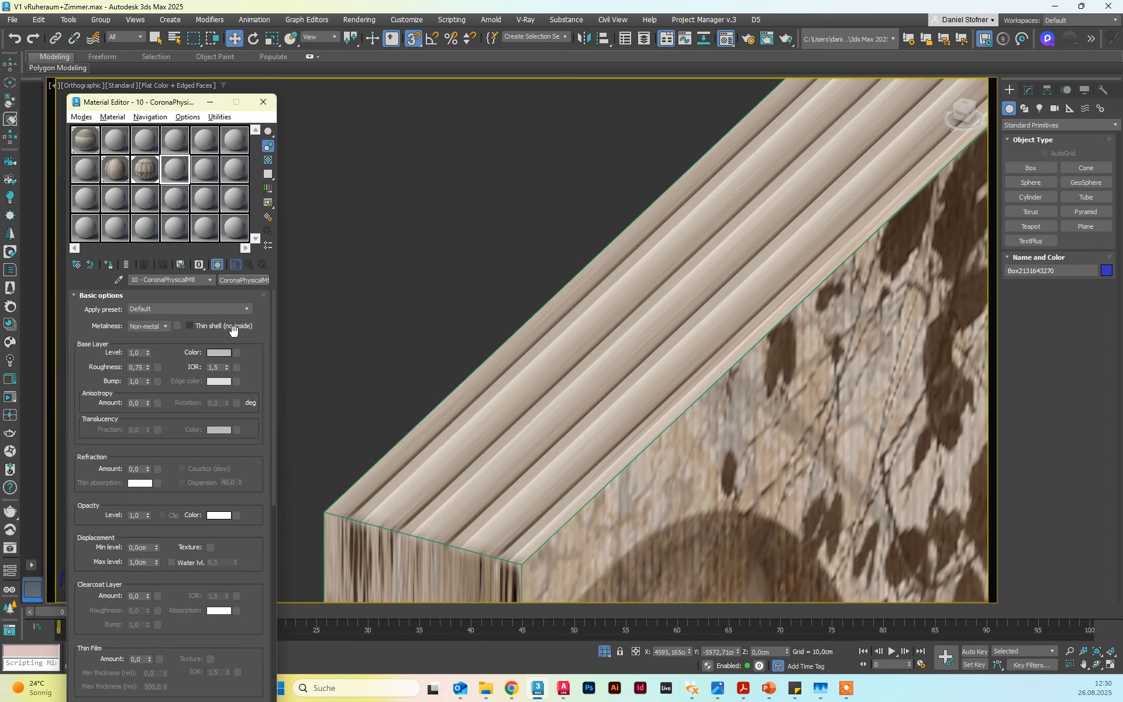
# Load a standard Bitmap map with loup-bleu-biche-fauve-panel-les-dominotiers.png as the material's base color
pyautogui.click(237, 352)
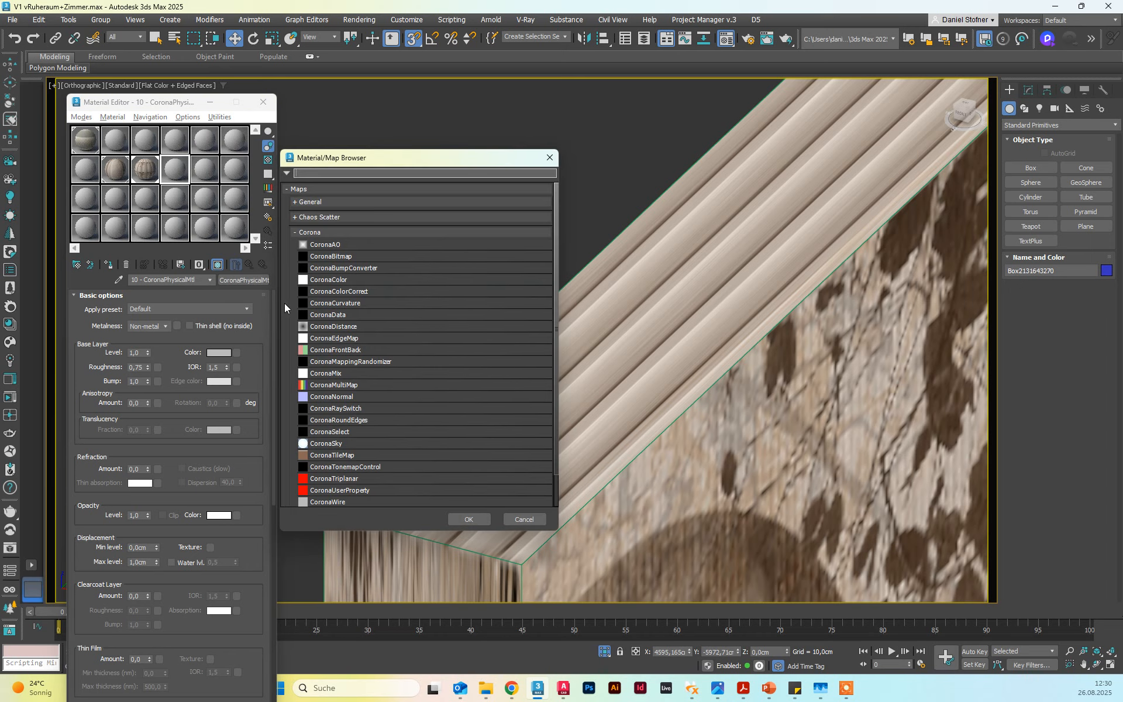
pyautogui.click(303, 202)
pyautogui.doubleClick(324, 226)
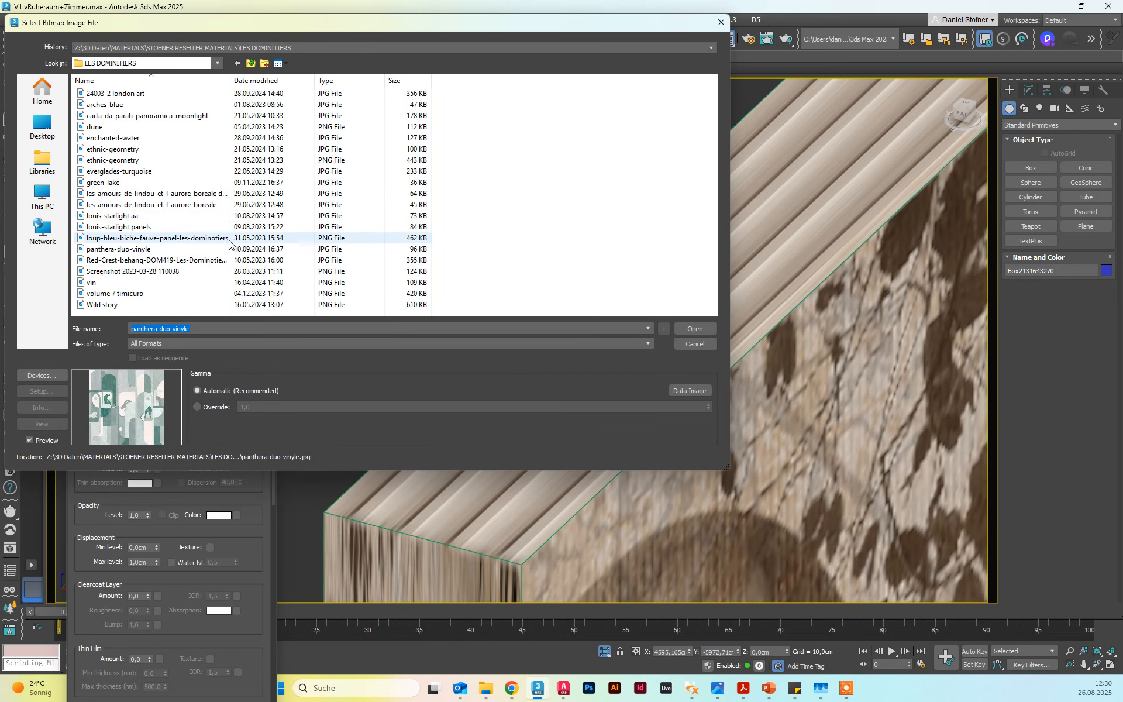
pyautogui.click(229, 240)
pyautogui.doubleClick(229, 239)
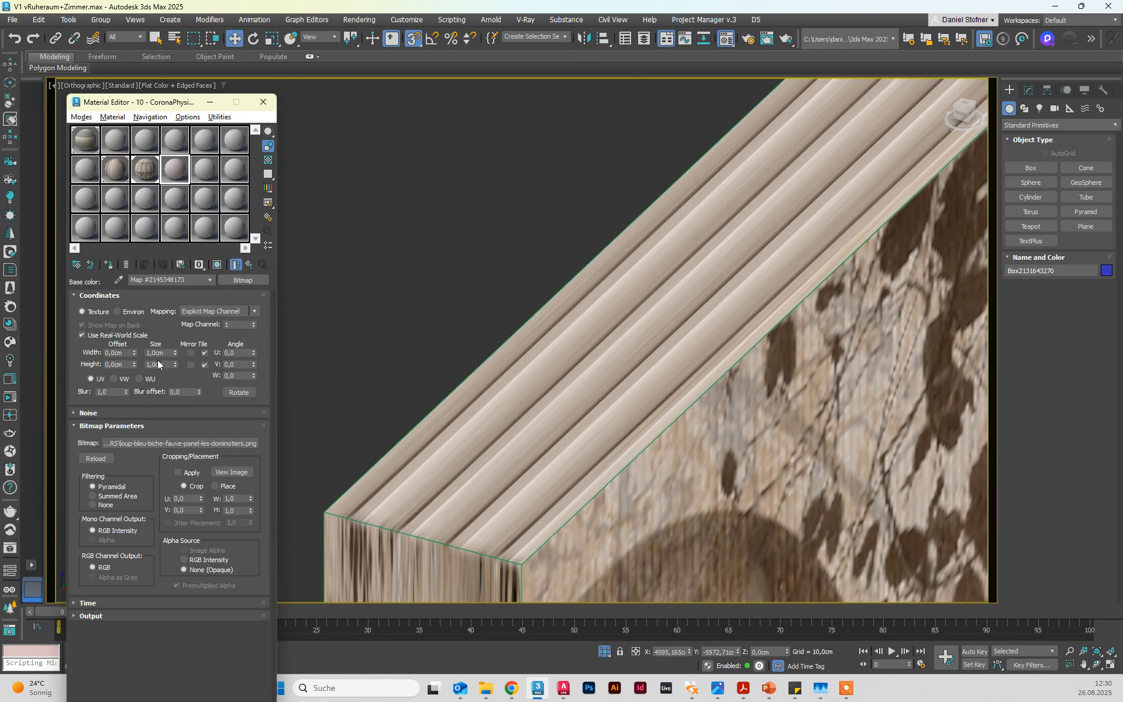
# Turn off Use Real-World Scale for the bitmap and assign the material, renamed 10 - CoronaPhysicalMtld, to one of the earlier boxes
pyautogui.scroll(-4, 421, 361)
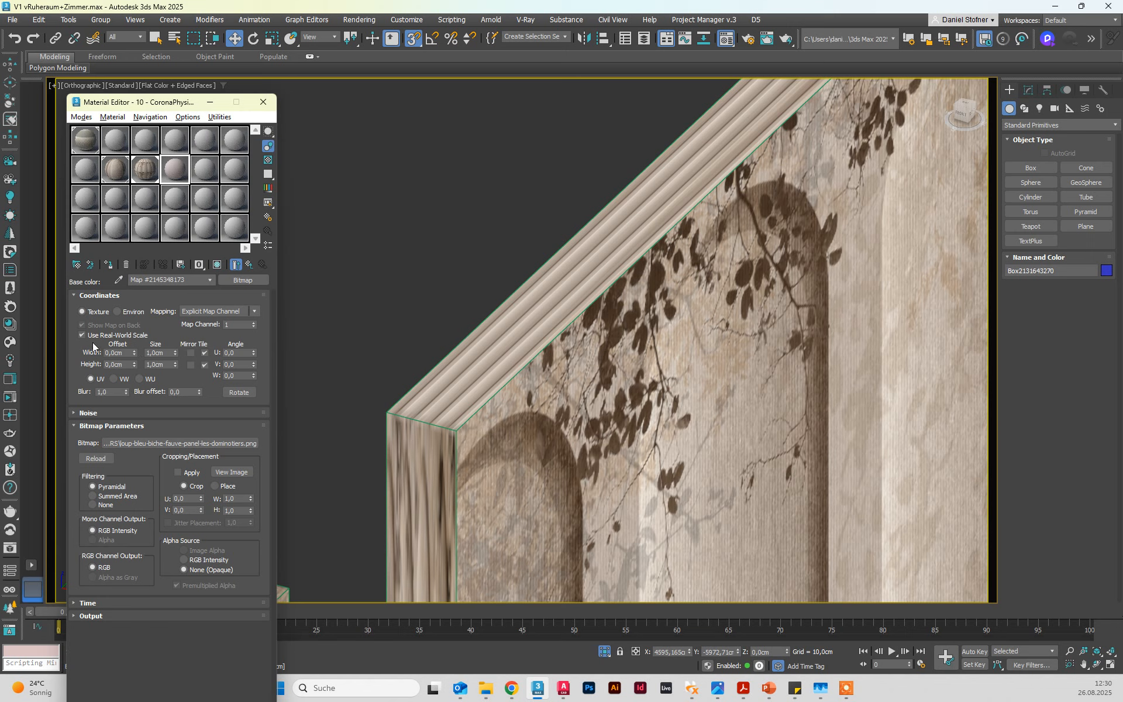
pyautogui.click(107, 265)
pyautogui.click(530, 338)
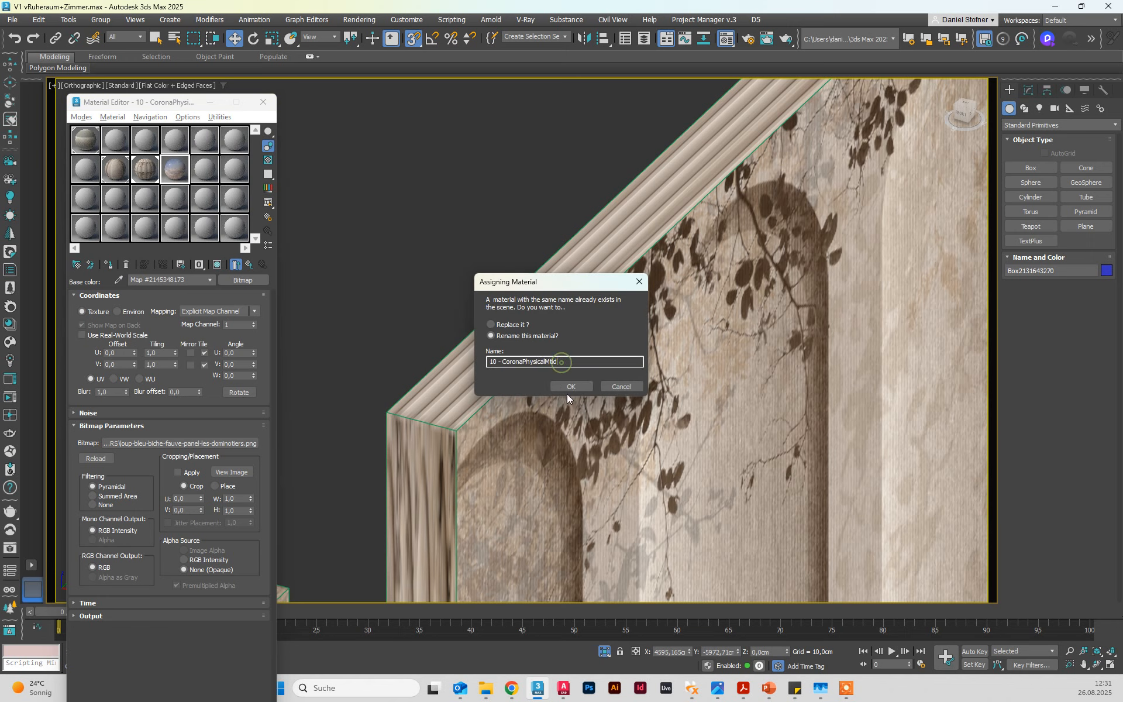
pyautogui.click(569, 387)
pyautogui.scroll(-8, 568, 391)
pyautogui.click(574, 380)
pyautogui.click(110, 267)
# Inspect how the new panorama bitmap maps onto the box's narrow end and top faces
pyautogui.scroll(8, 490, 339)
pyautogui.scroll(-4, 528, 365)
pyautogui.moveTo(528, 369); pyautogui.dragTo(509, 261, button='middle')
pyautogui.keyDown('alt'); pyautogui.moveTo(509, 260); pyautogui.dragTo(703, 290, button='middle'); pyautogui.keyUp('alt')
pyautogui.keyDown('alt'); pyautogui.moveTo(477, 220); pyautogui.dragTo(483, 161, button='middle'); pyautogui.keyUp('alt')
pyautogui.scroll(8, 737, 479)
pyautogui.scroll(-6, 708, 452)
pyautogui.moveTo(707, 452)
pyautogui.keyDown('alt'); pyautogui.mouseDown(button='middle')
pyautogui.moveTo(690, 413)
pyautogui.moveTo(707, 409)
pyautogui.moveTo(690, 422)
pyautogui.moveTo(694, 434)
pyautogui.mouseUp(button='middle'); pyautogui.keyUp('alt')
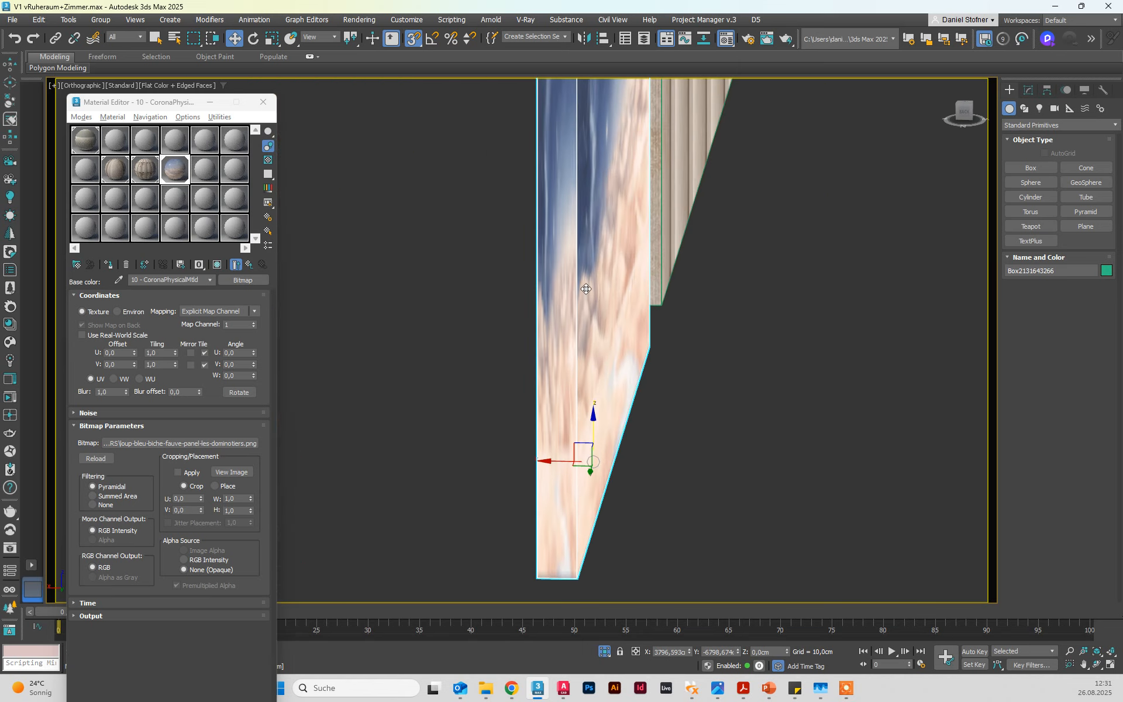
pyautogui.scroll(6, 568, 302)
pyautogui.scroll(-6, 526, 326)
pyautogui.keyDown('alt'); pyautogui.moveTo(527, 329); pyautogui.dragTo(548, 304, button='middle'); pyautogui.keyUp('alt')
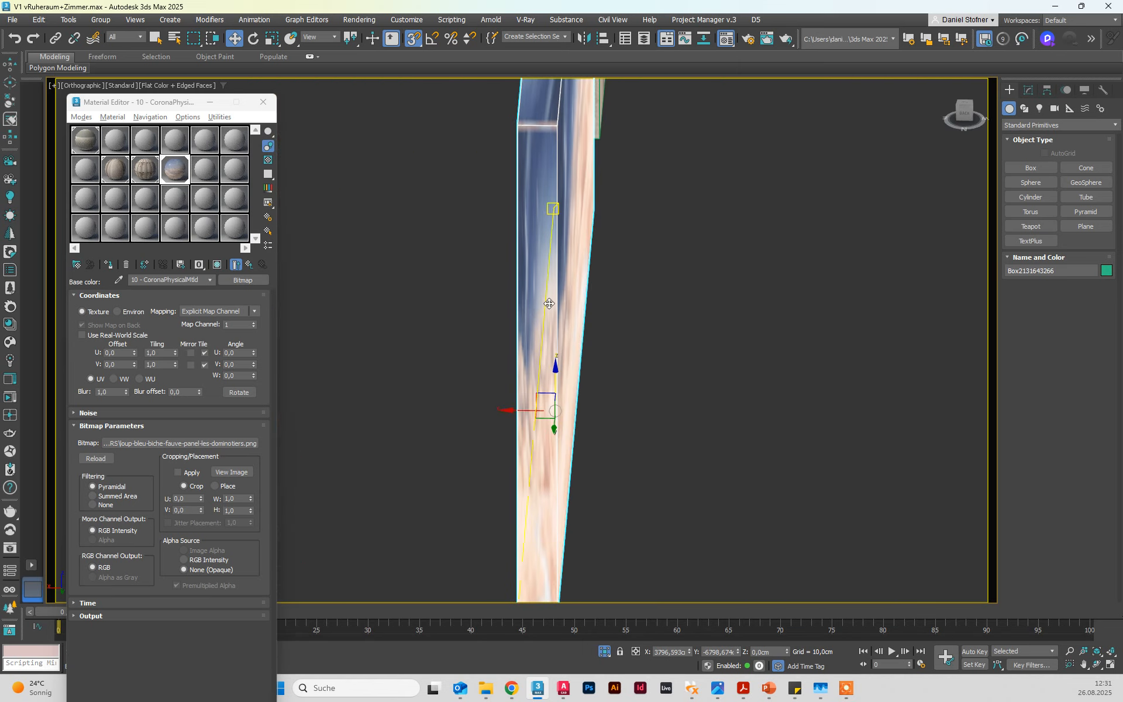
# Add a UVW Map modifier to the panorama-textured box, with Box mapping and Real-World Map Size off
pyautogui.click(1029, 90)
pyautogui.click(1083, 139)
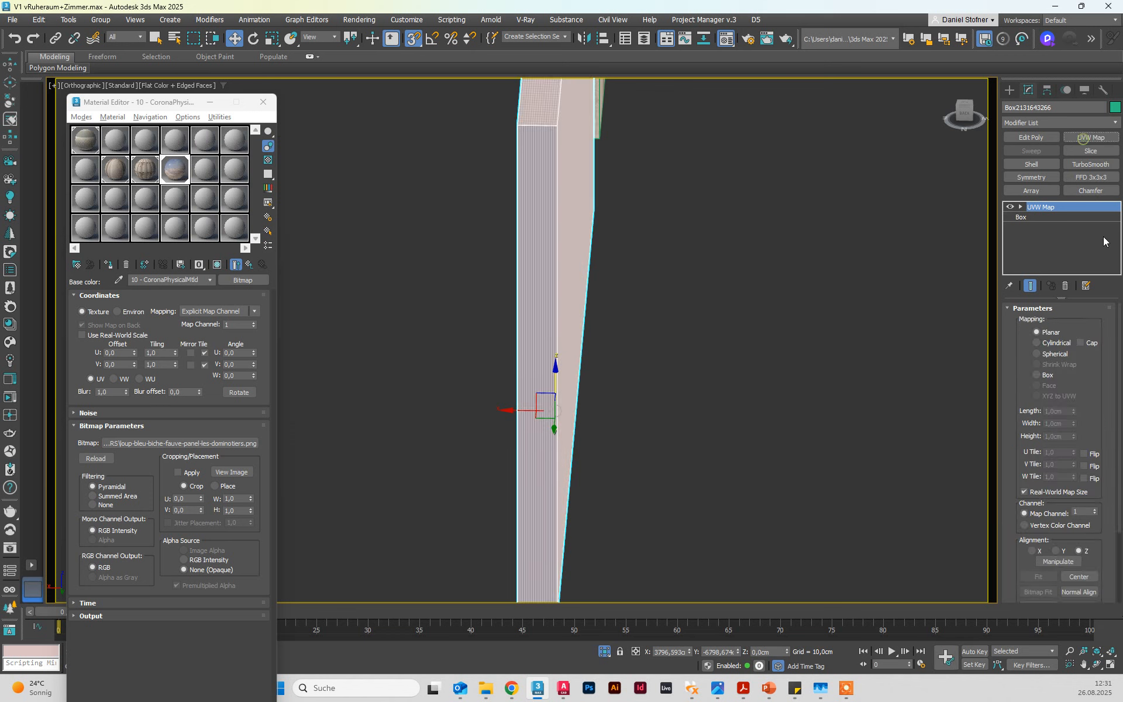
pyautogui.click(1035, 375)
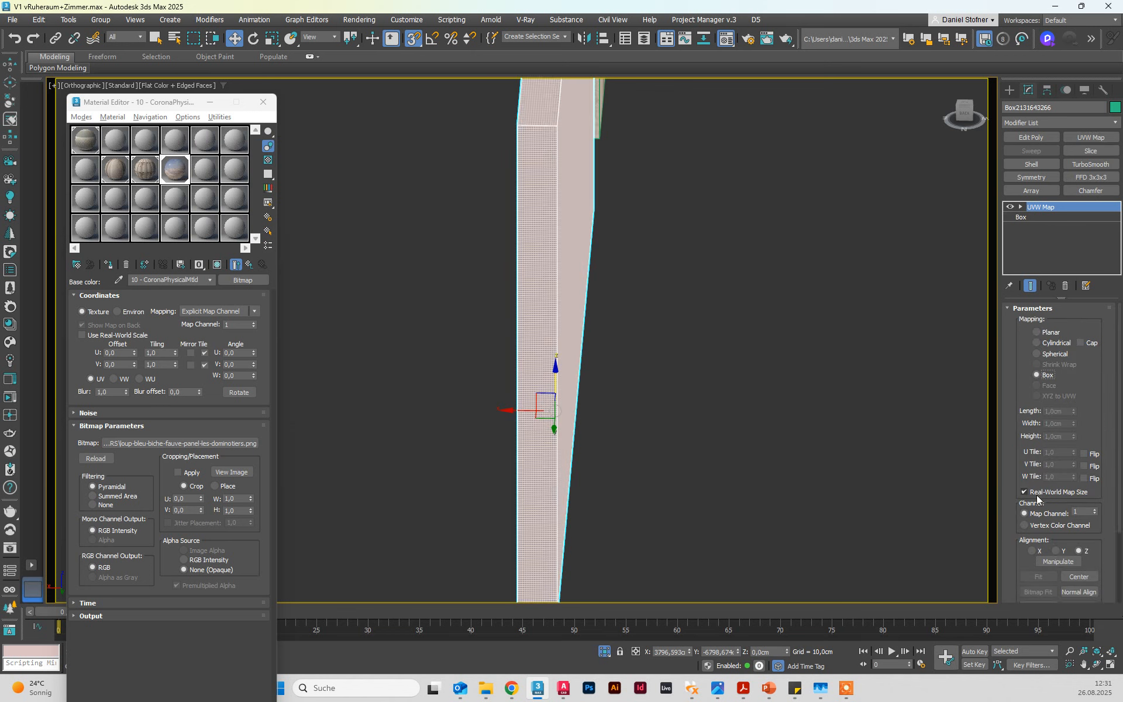
pyautogui.click(1037, 496)
pyautogui.keyDown('alt'); pyautogui.moveTo(641, 450); pyautogui.dragTo(626, 452, button='middle'); pyautogui.keyUp('alt')
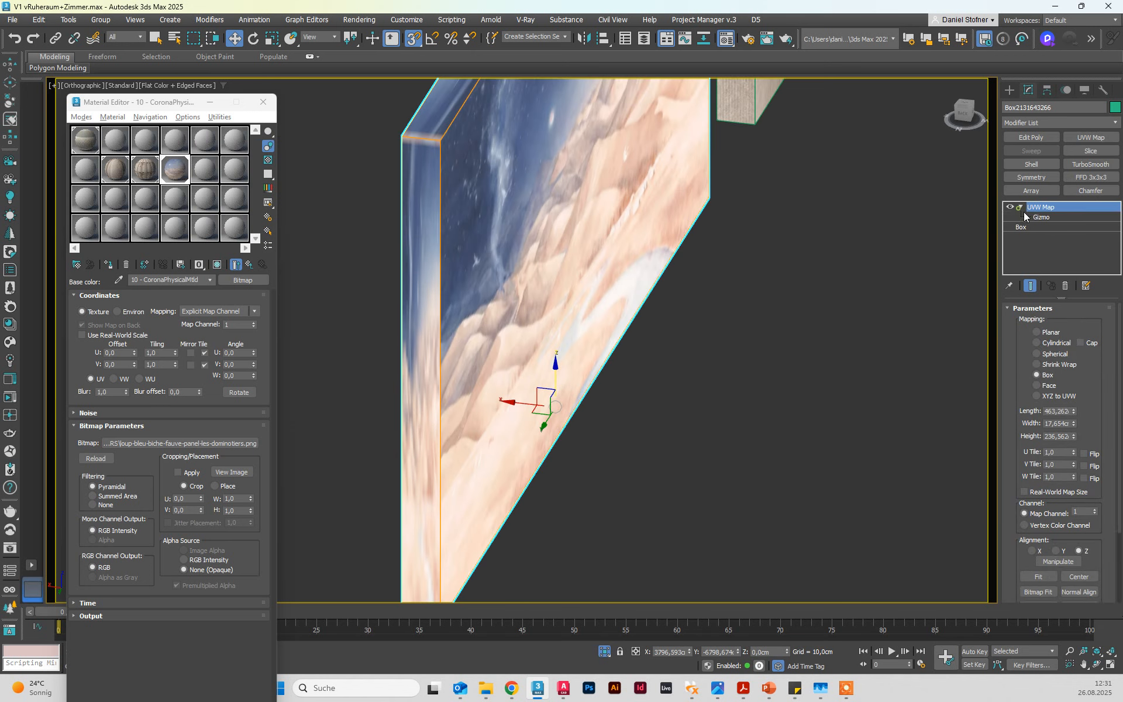
# Scale the UVW Map gizmo of the panorama-textured box along its thickness so it extends far beyond the narrow end face
pyautogui.click(1037, 217)
pyautogui.press('e')
pyautogui.press('r')
pyautogui.moveTo(599, 170); pyautogui.dragTo(532, 354)
pyautogui.scroll(-2, 289, 402)
pyautogui.keyDown('alt'); pyautogui.moveTo(289, 402); pyautogui.dragTo(325, 401, button='middle'); pyautogui.keyUp('alt')
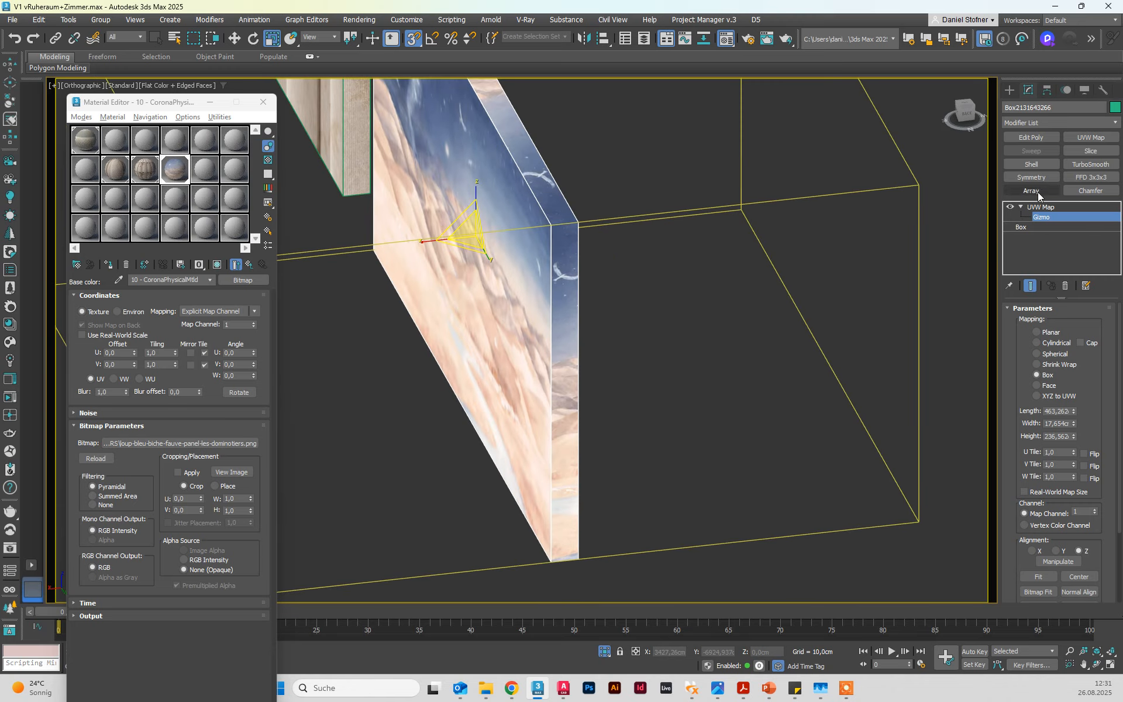
pyautogui.click(1041, 207)
# Select the long column-textured box with the Reset XForm modifier and review its UVW mapping and the Corona Bitmap settings of material 08
pyautogui.scroll(-3, 817, 294)
pyautogui.keyDown('alt'); pyautogui.moveTo(817, 295); pyautogui.dragTo(591, 327, button='middle'); pyautogui.keyUp('alt')
pyautogui.scroll(-2, 742, 298)
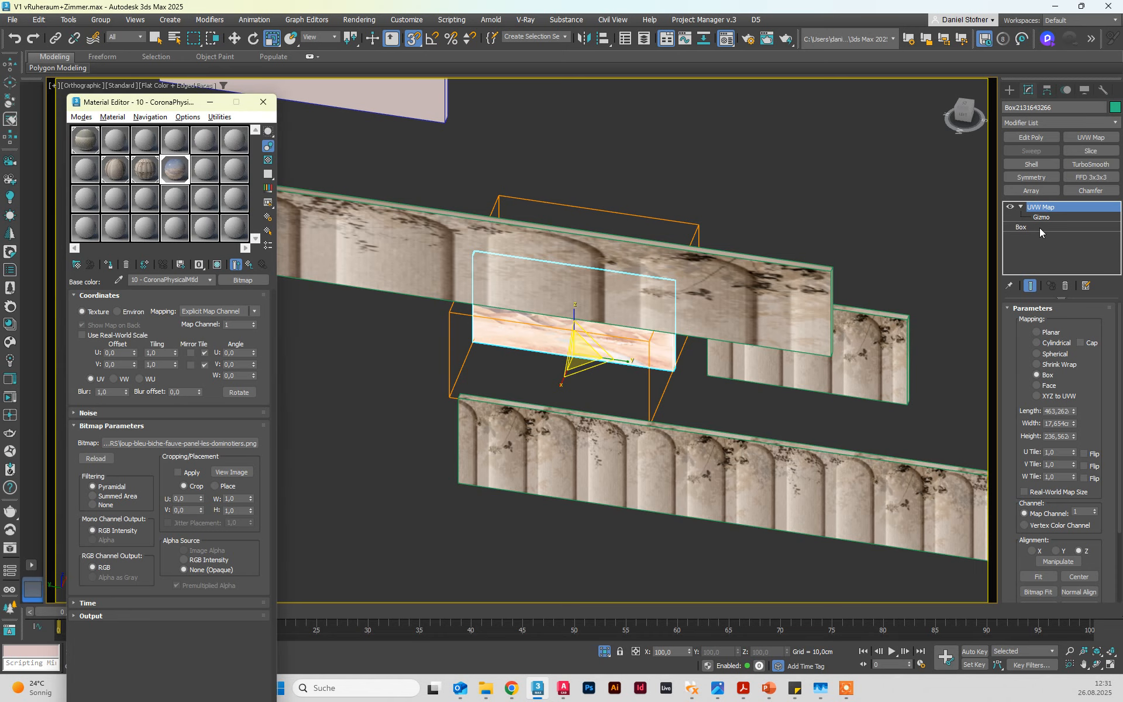
pyautogui.click(509, 240)
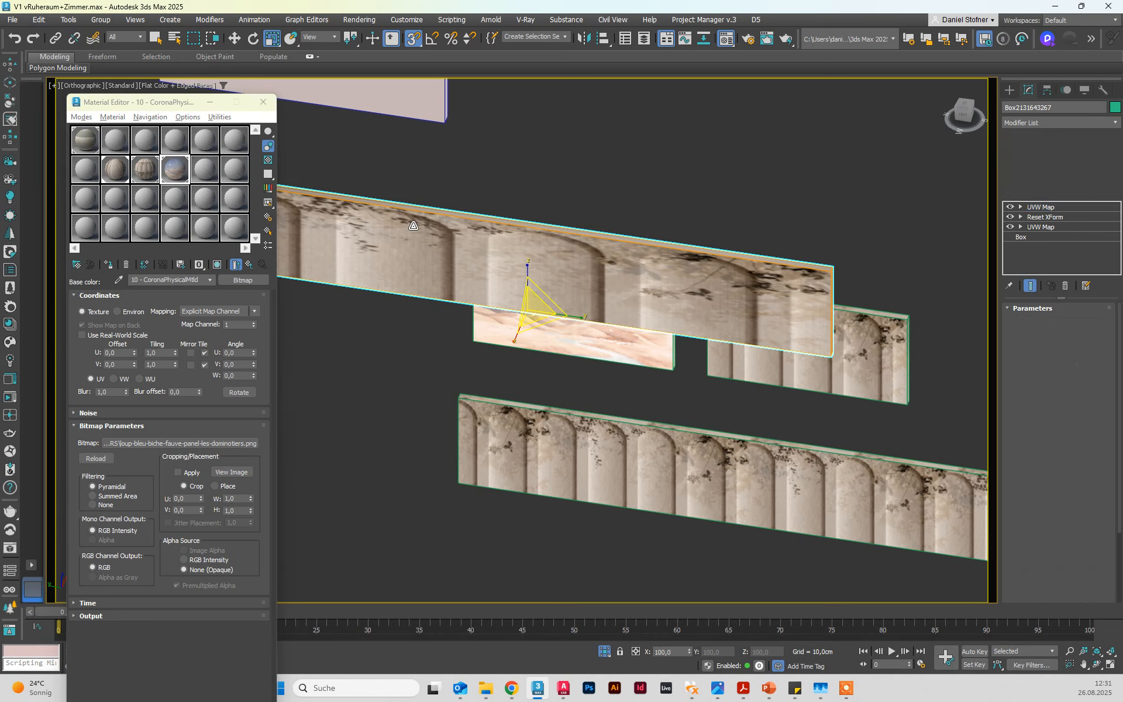
pyautogui.click(115, 168)
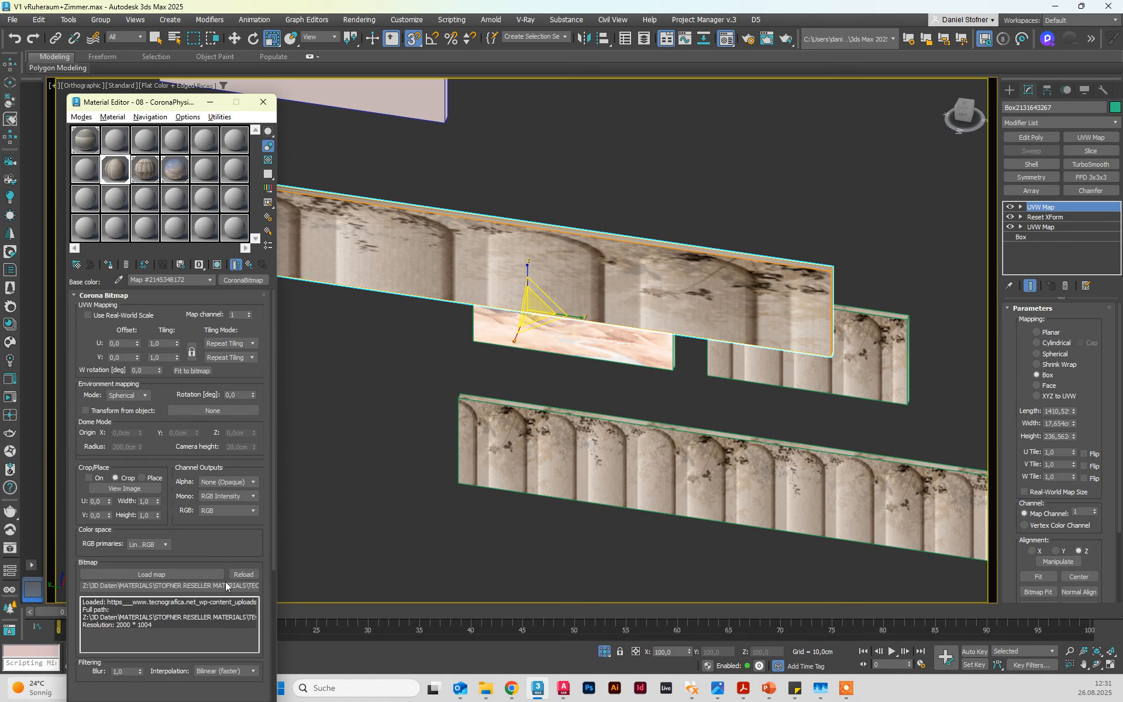
pyautogui.scroll(-4, 462, 373)
pyautogui.keyDown('alt'); pyautogui.moveTo(471, 296); pyautogui.dragTo(551, 307, button='middle'); pyautogui.keyUp('alt')
# Bring up the Reset XForm utility, select all the boxes in the scene together and open the selection's context commands
pyautogui.click(1103, 90)
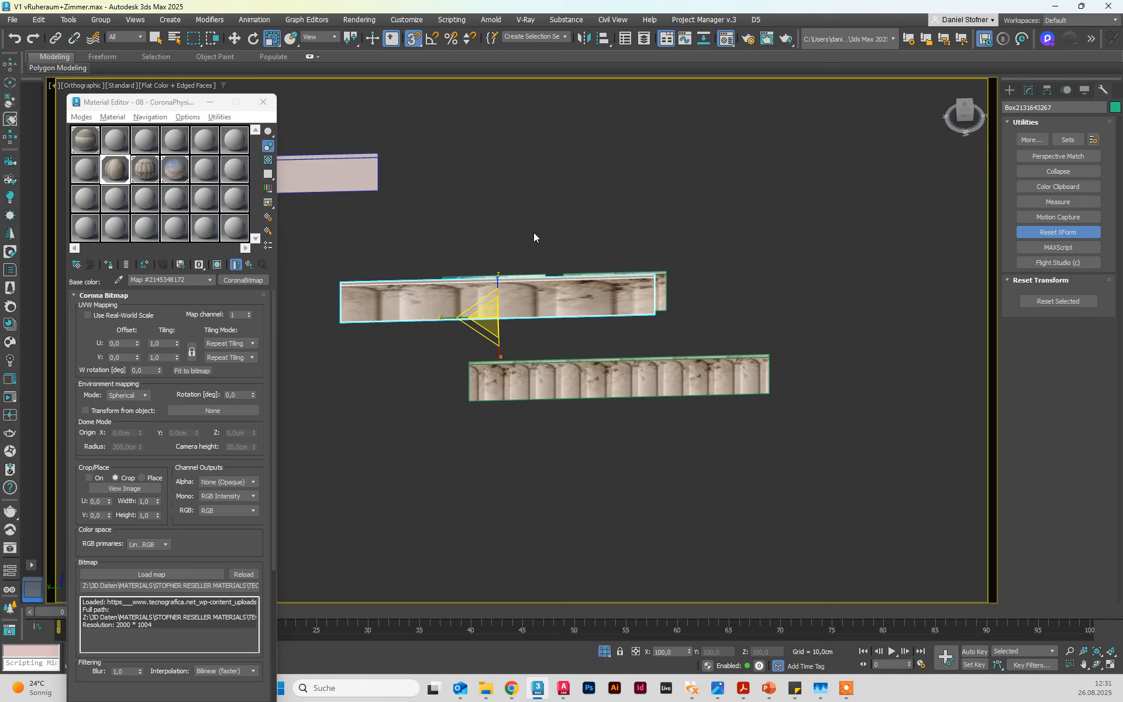
pyautogui.scroll(-5, 598, 250)
pyautogui.moveTo(783, 511); pyautogui.dragTo(502, 270)
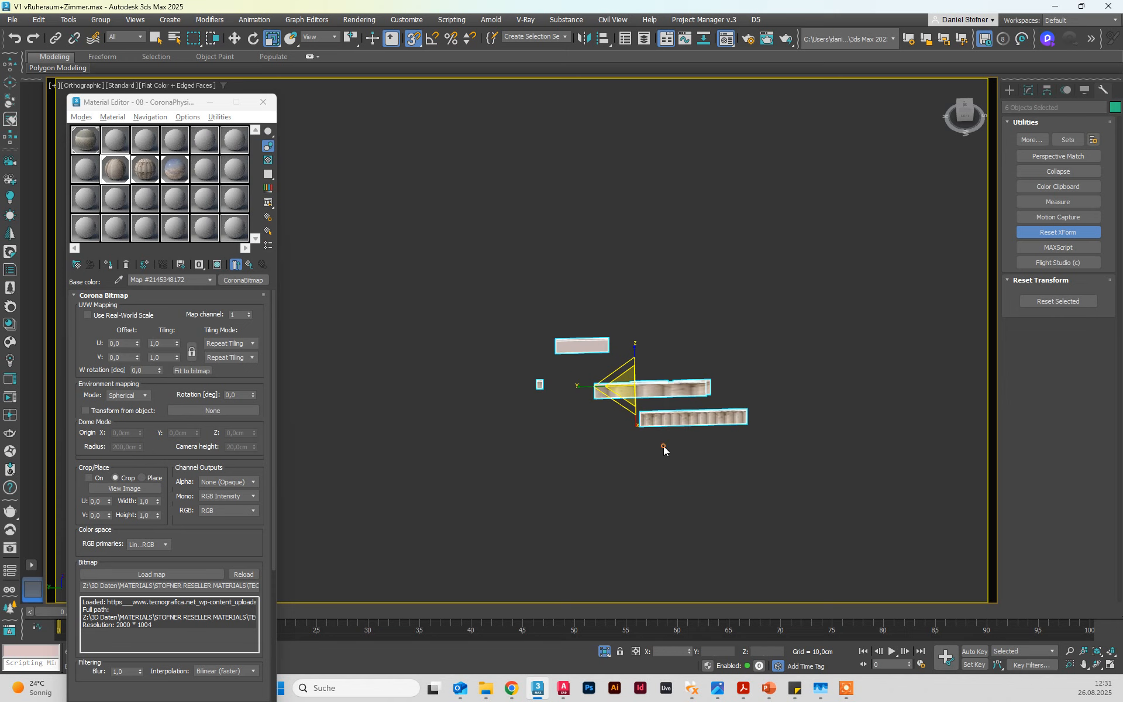
pyautogui.rightClick(664, 446)
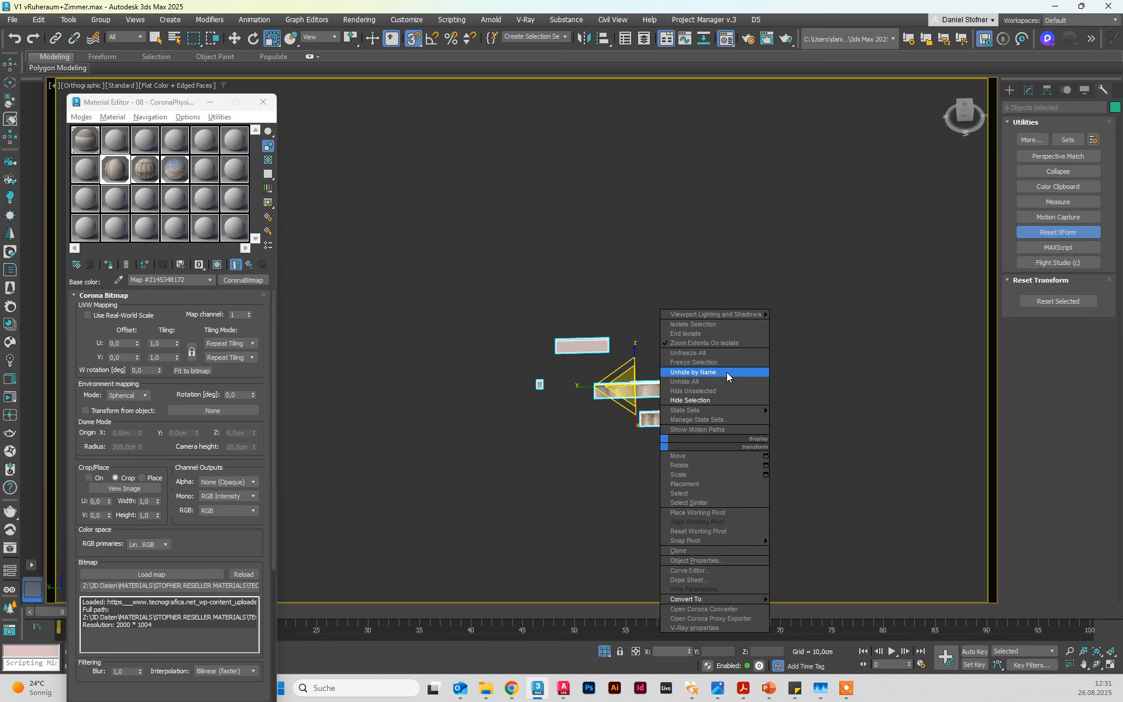